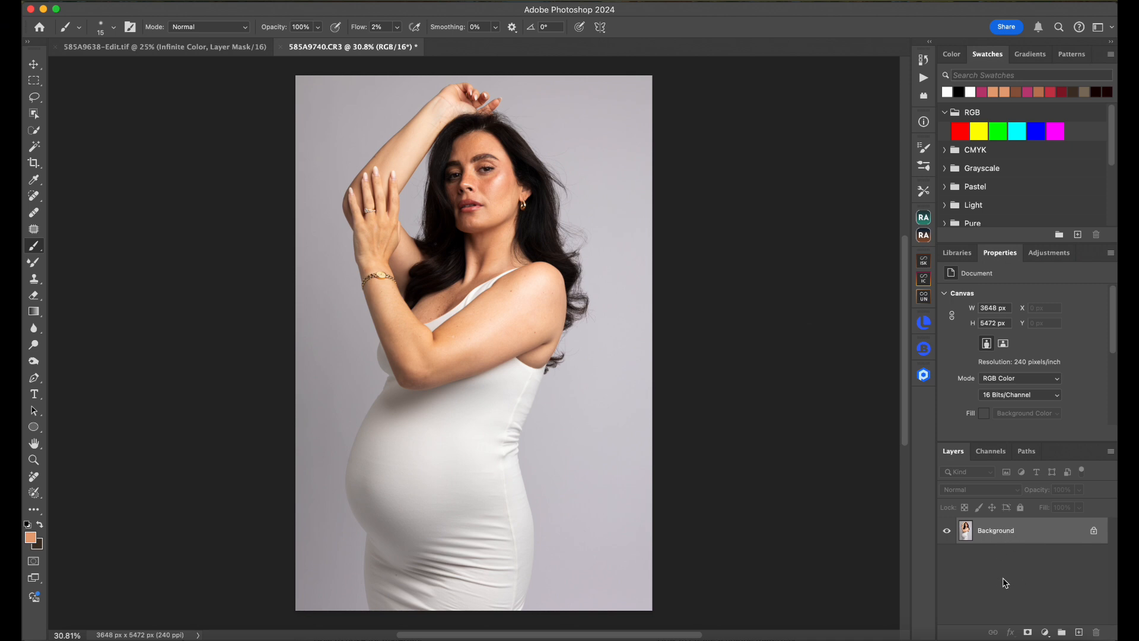
Duplicate the Background layer to get a separate retouching layer above it.
key(super+j)
click(998, 557)
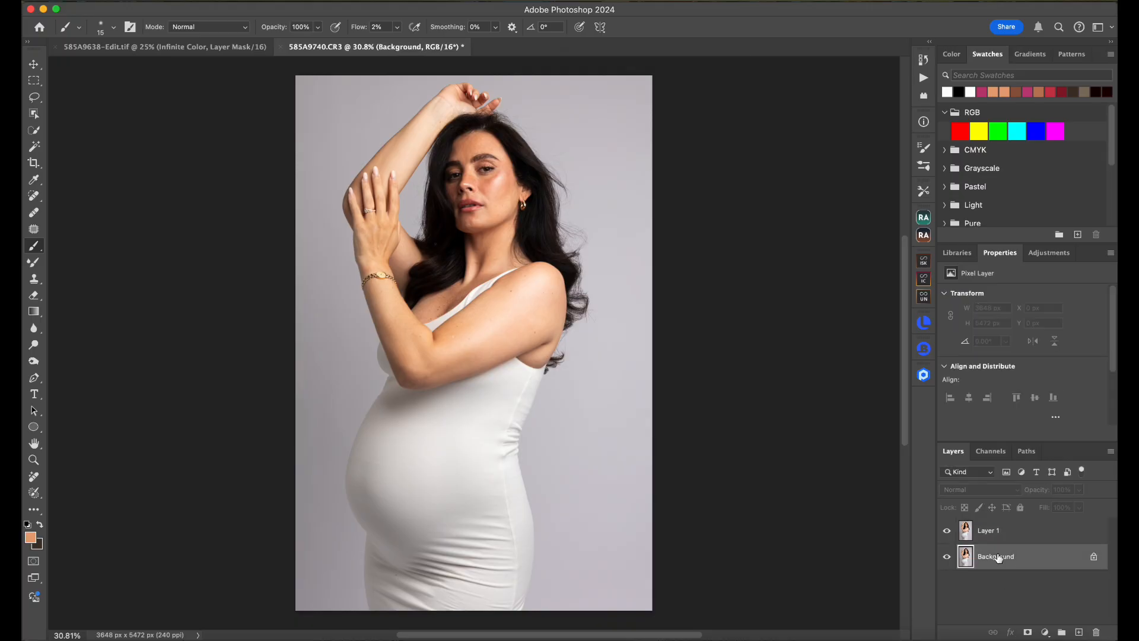
right_click(1007, 558)
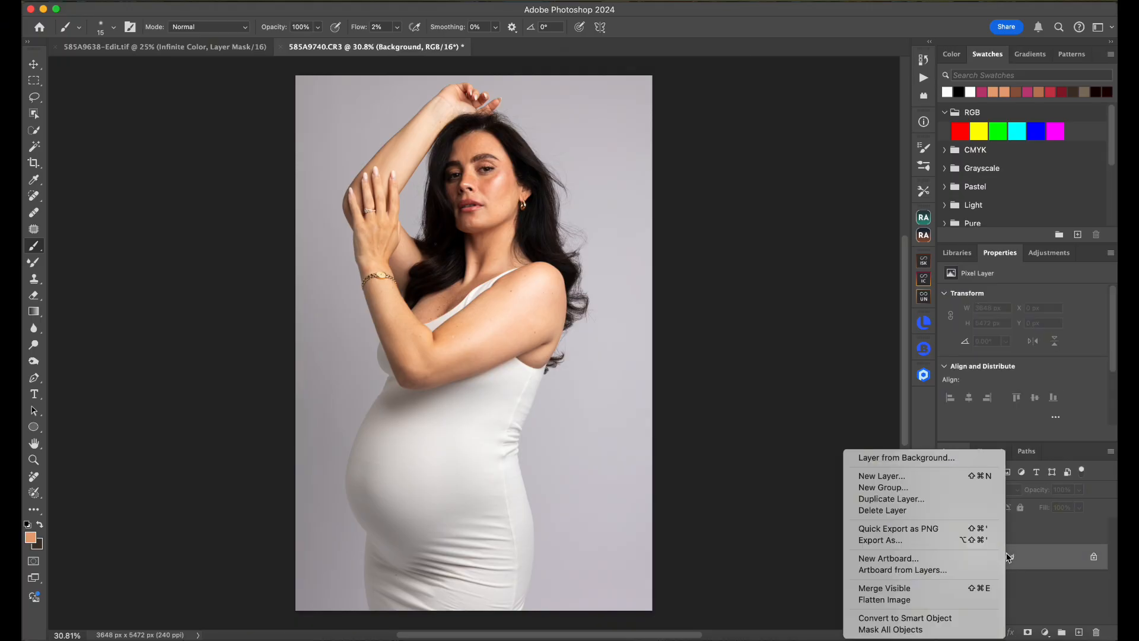
click(912, 501)
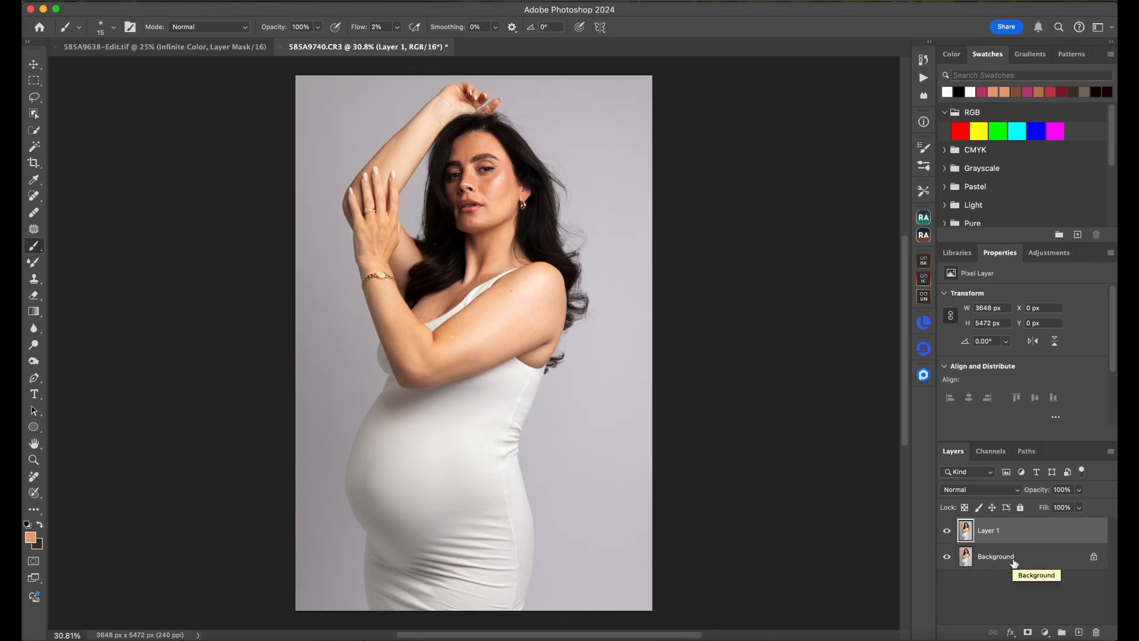
Remove flyaway hairs from the backdrop around the top of the head with the Spot Healing Brush at size 30.
key(super+plus)
key(super+plus)
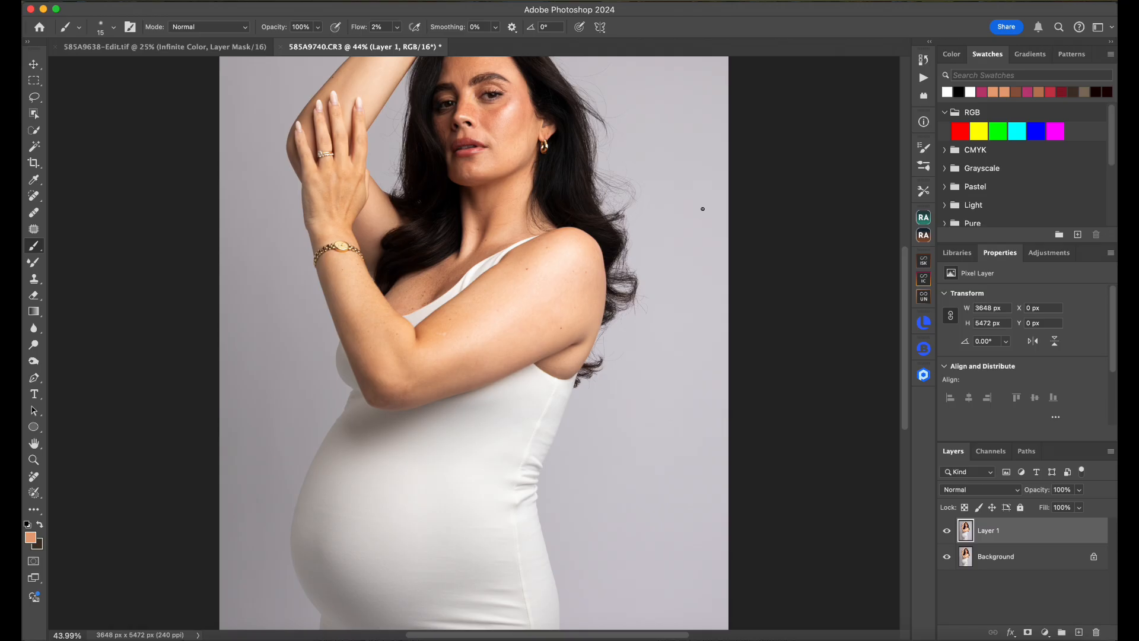
scroll(566, 239, up, 5)
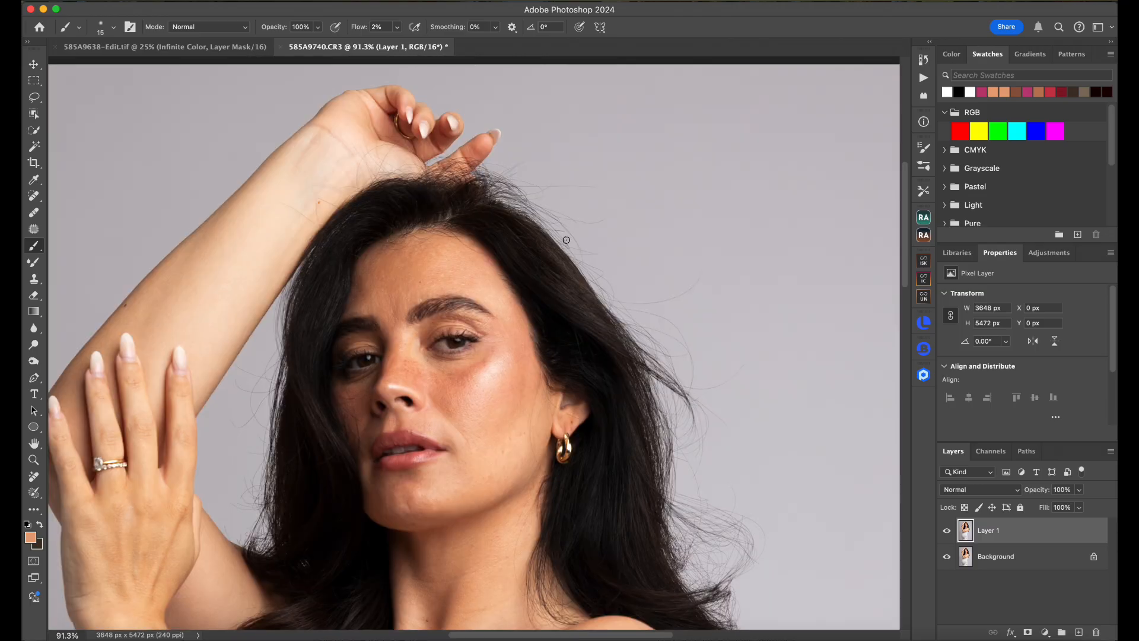
click(35, 197)
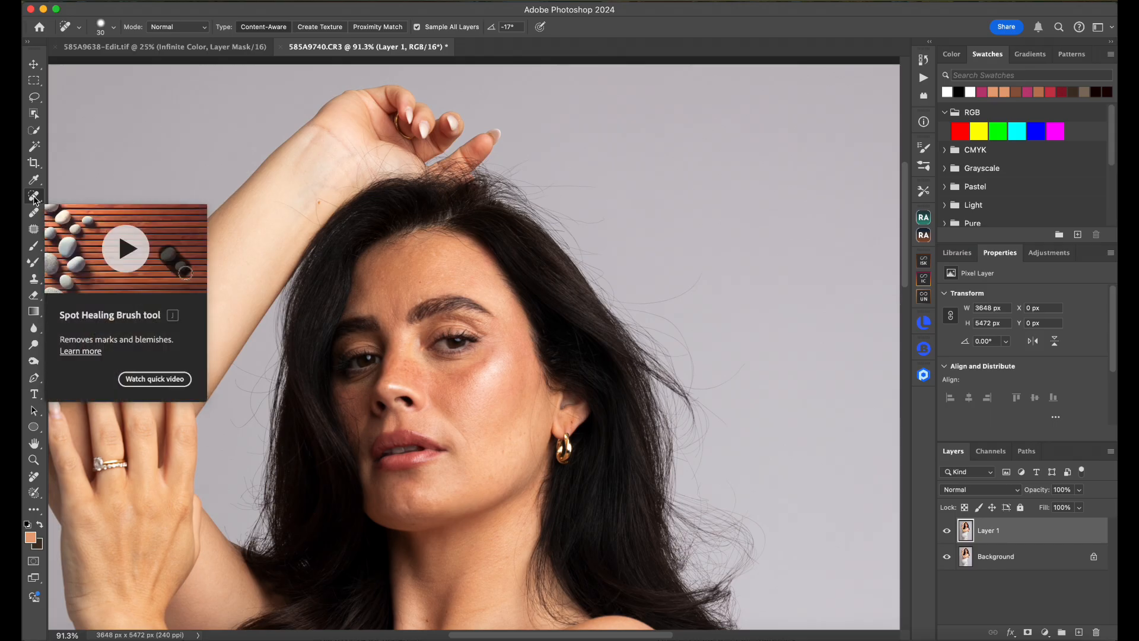
scroll(433, 252, down, 3)
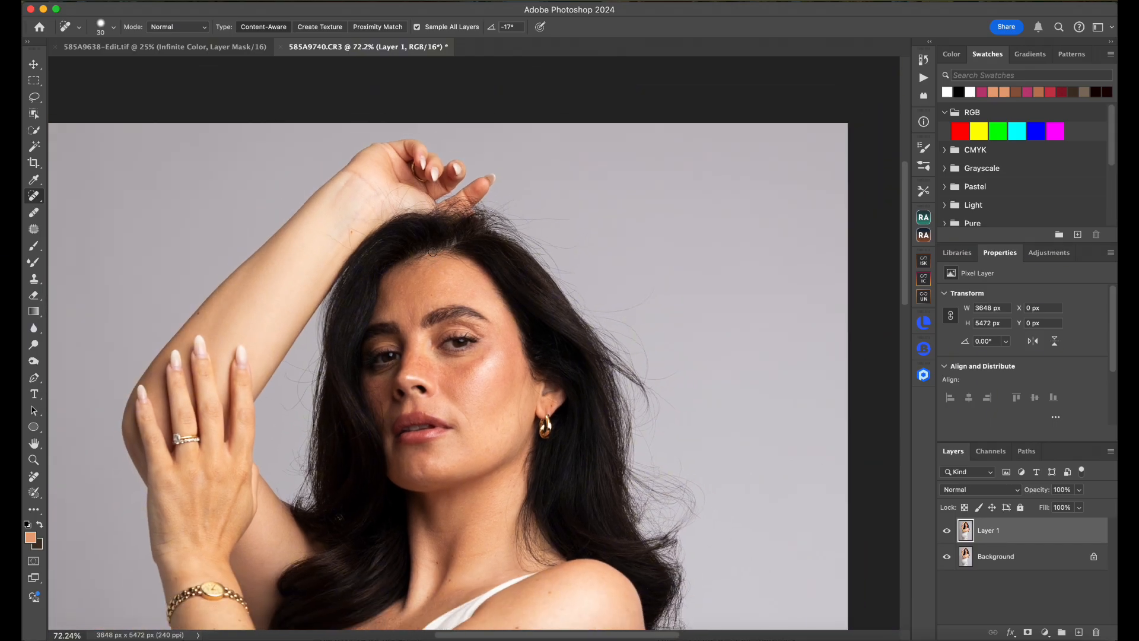
scroll(433, 251, down, 10)
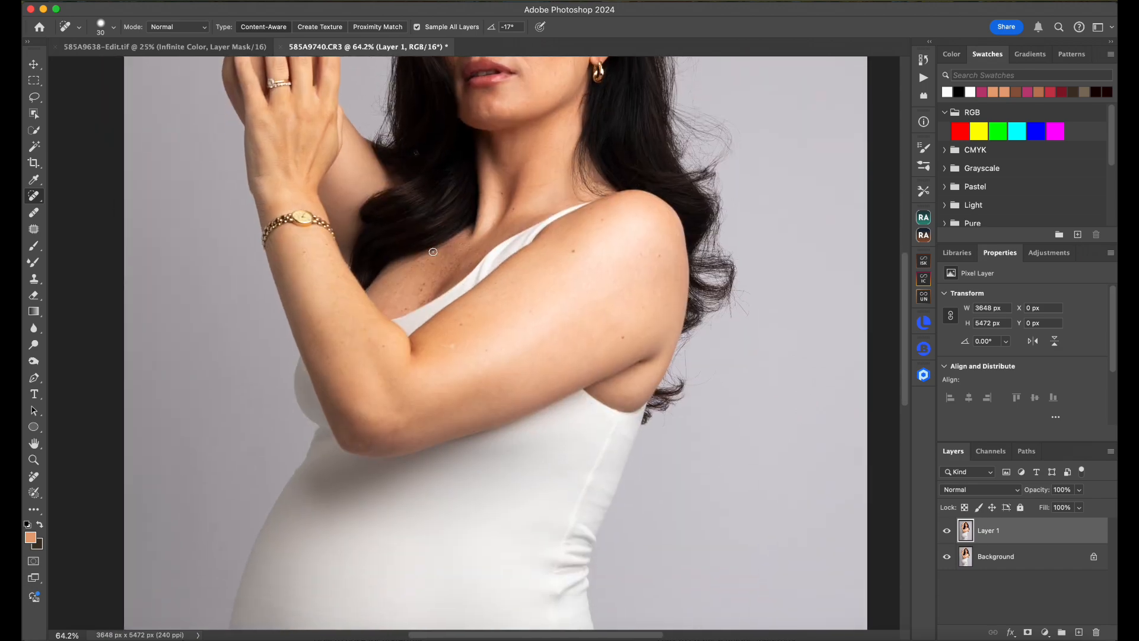
scroll(433, 252, up, 10)
scroll(433, 251, up, 3)
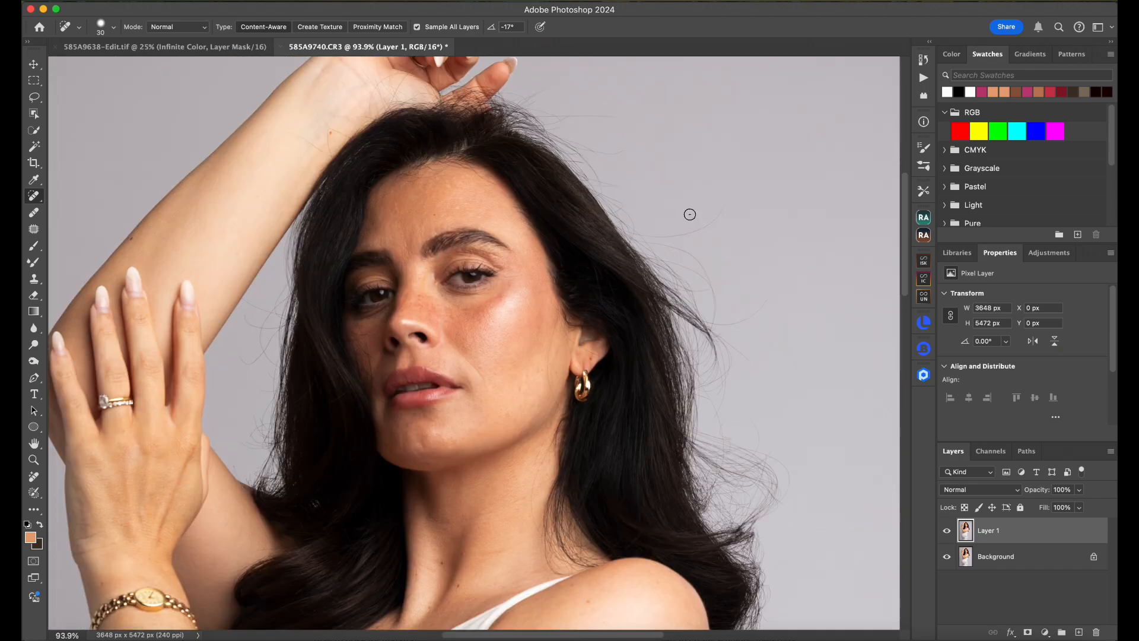
scroll(841, 158, up, 3)
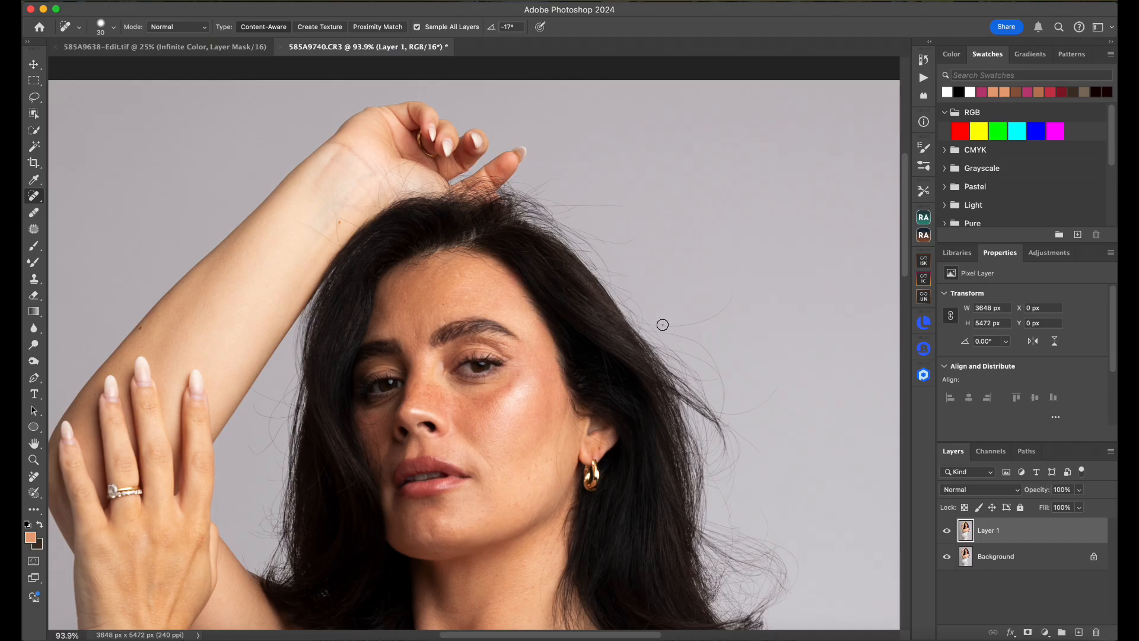
mouse_move(657, 324)
mouse_down()
mouse_move(697, 324)
mouse_move(739, 291)
mouse_move(730, 296)
mouse_up()
drag(602, 238, 635, 236)
drag(575, 206, 628, 206)
mouse_move(295, 221)
mouse_down()
mouse_move(337, 244)
mouse_move(310, 226)
mouse_move(335, 218)
mouse_move(358, 224)
mouse_up()
Examine the hair outline, face, skin and hands up close for remaining distractions to retouch.
scroll(679, 234, down, 4)
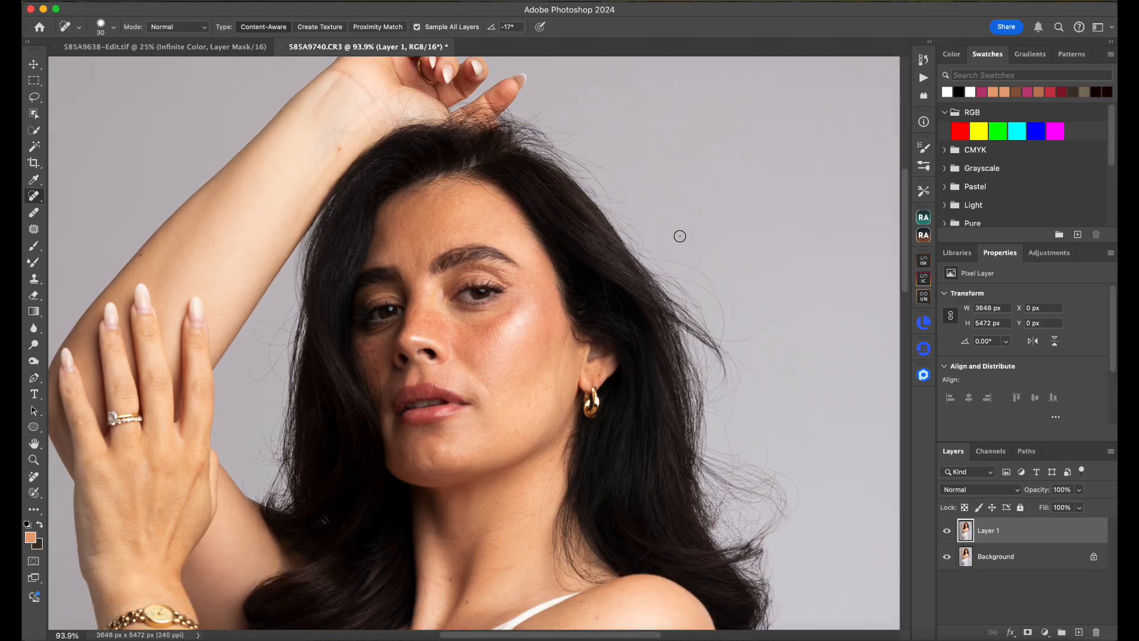
scroll(680, 236, down, 1)
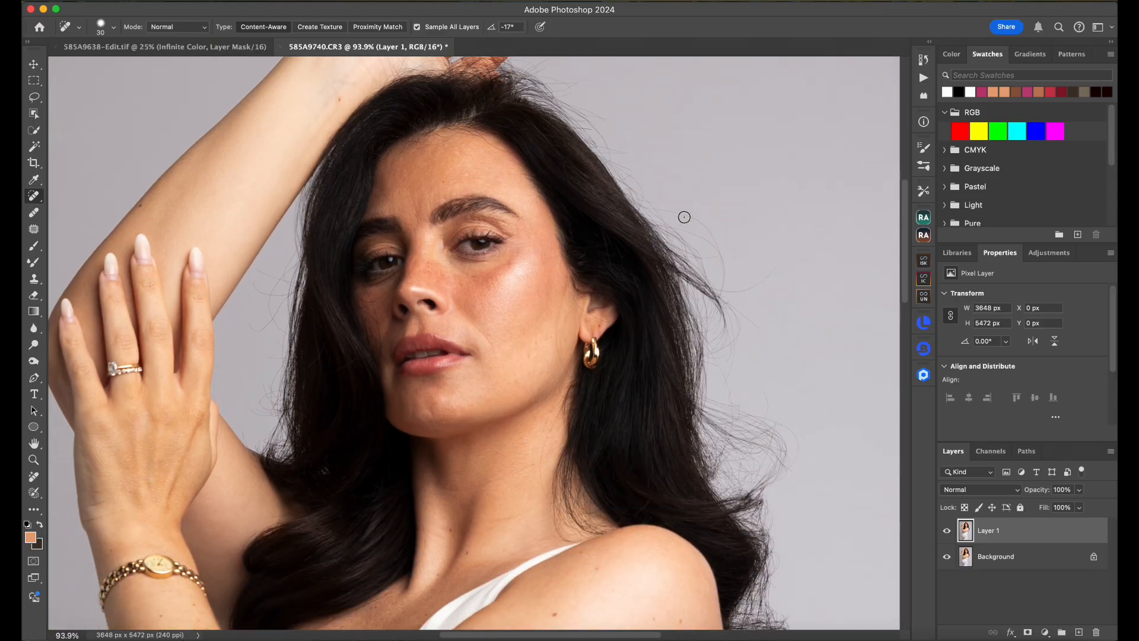
scroll(683, 217, up, 1)
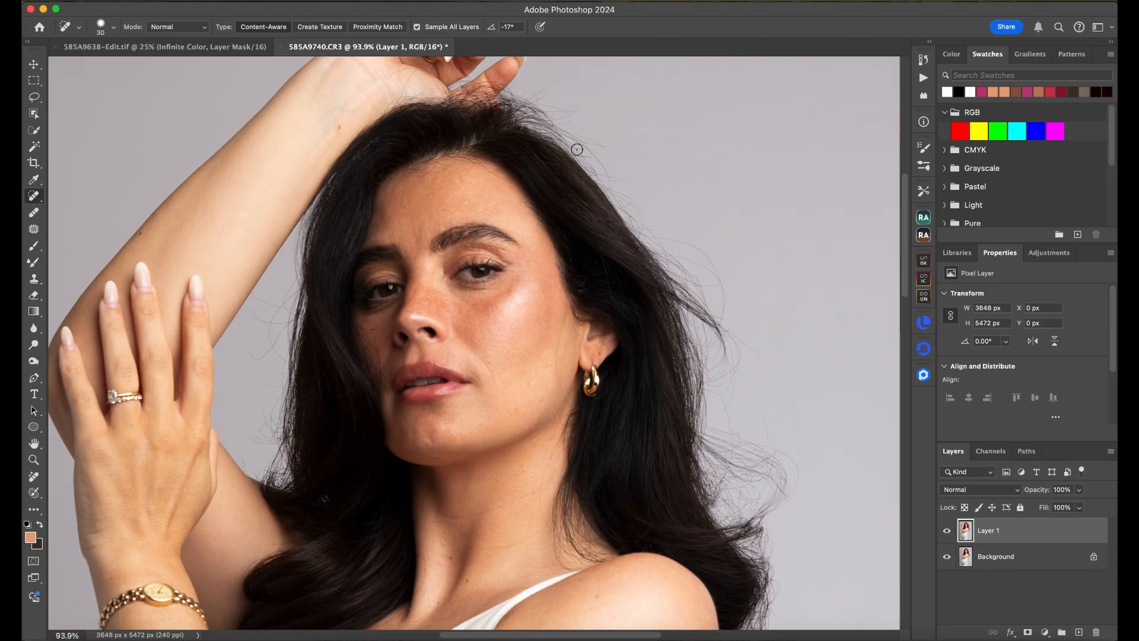
scroll(612, 356, up, 3)
scroll(674, 195, up, 5)
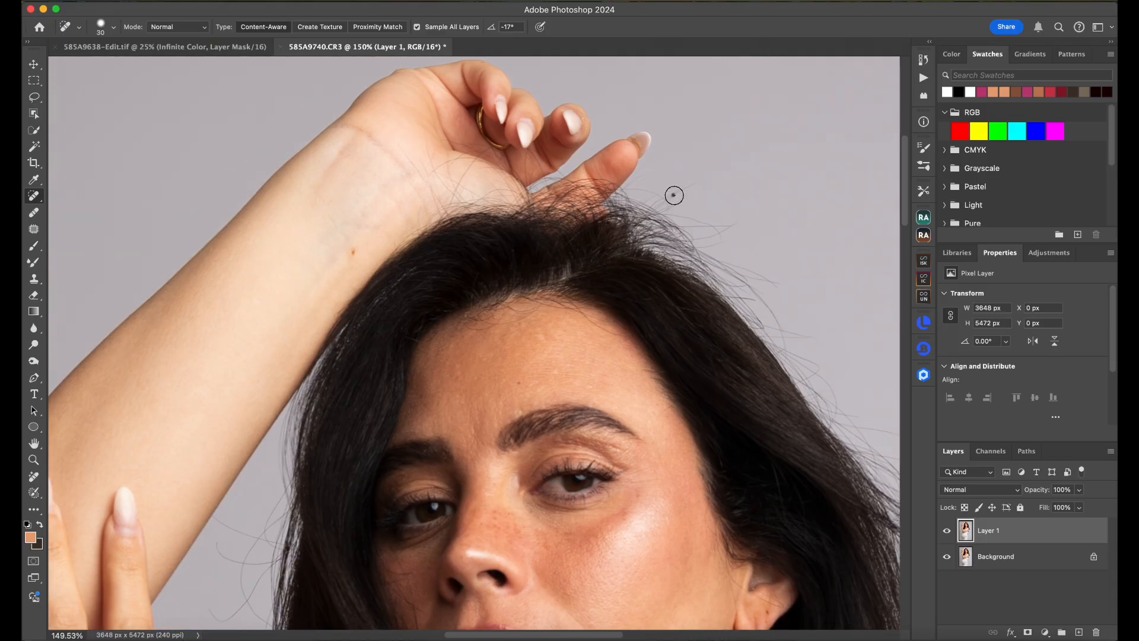
scroll(742, 225, down, 16)
scroll(741, 225, right, 5)
scroll(686, 351, up, 5)
scroll(685, 351, down, 5)
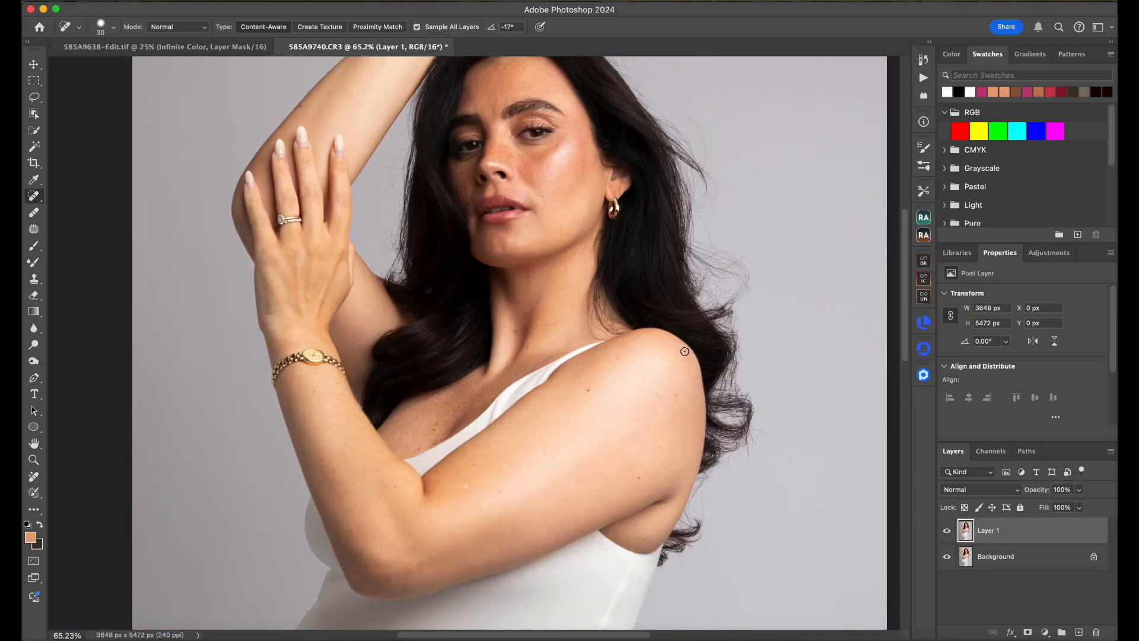
scroll(685, 352, up, 5)
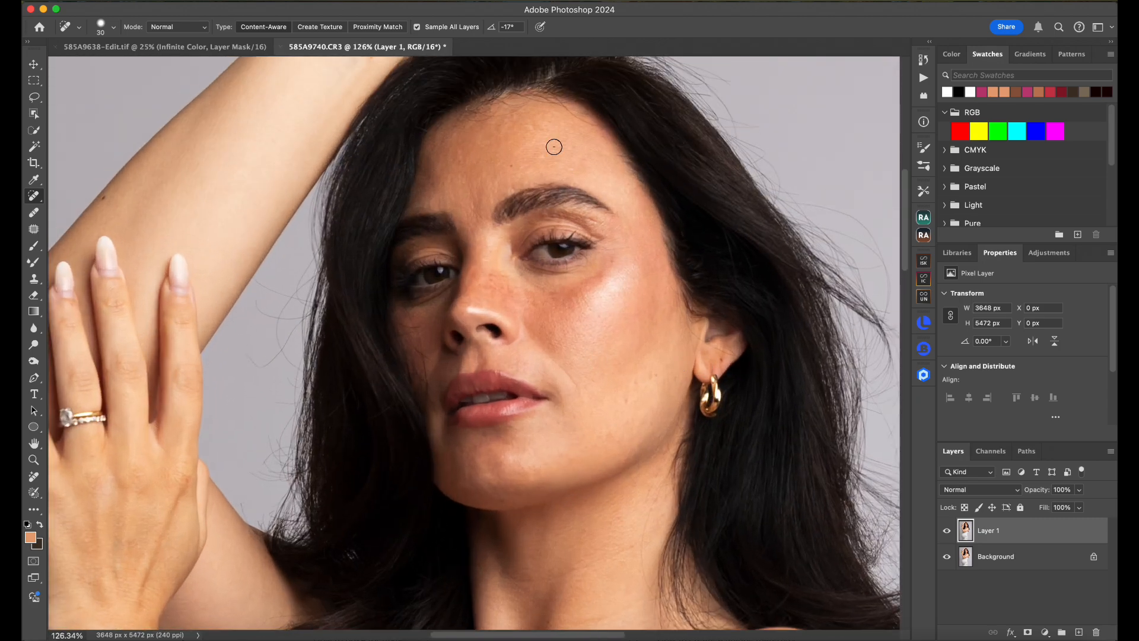
scroll(653, 198, up, 3)
scroll(653, 198, left, 8)
scroll(605, 231, down, 3)
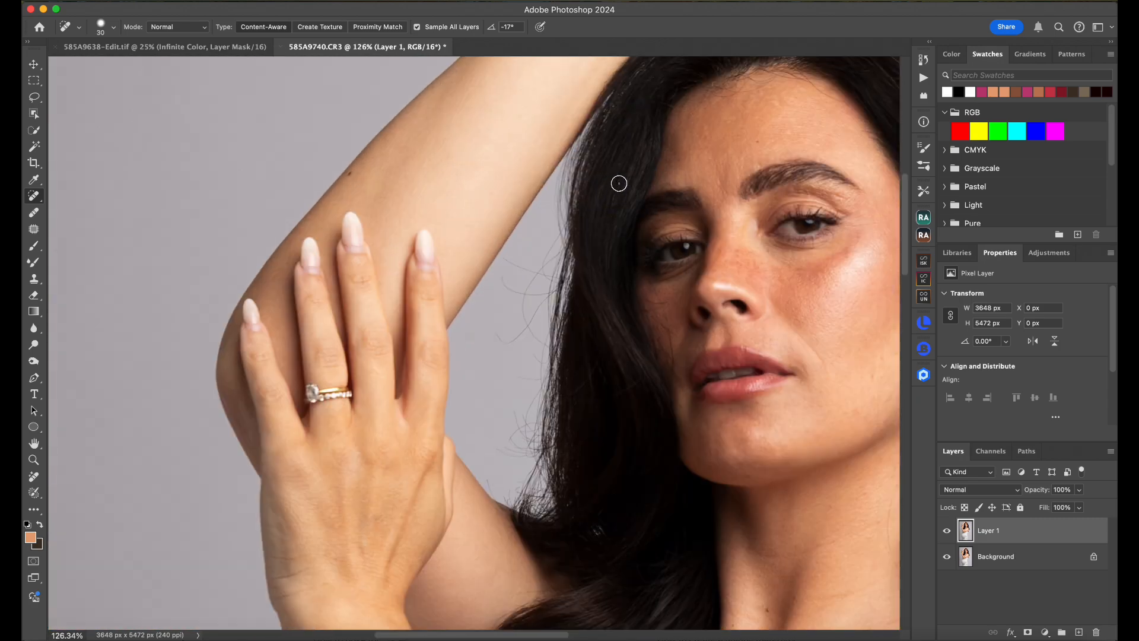
Clean up the nail bases on the lower hand's index and middle fingers with the Remove tool at size 15.
scroll(621, 179, up, 3)
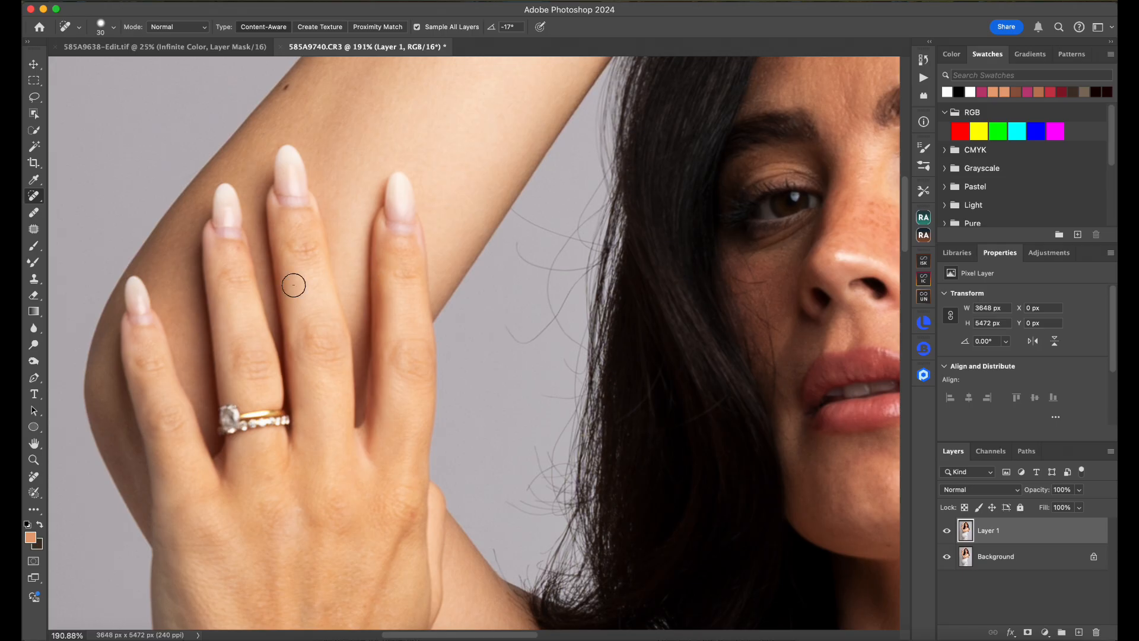
click(34, 477)
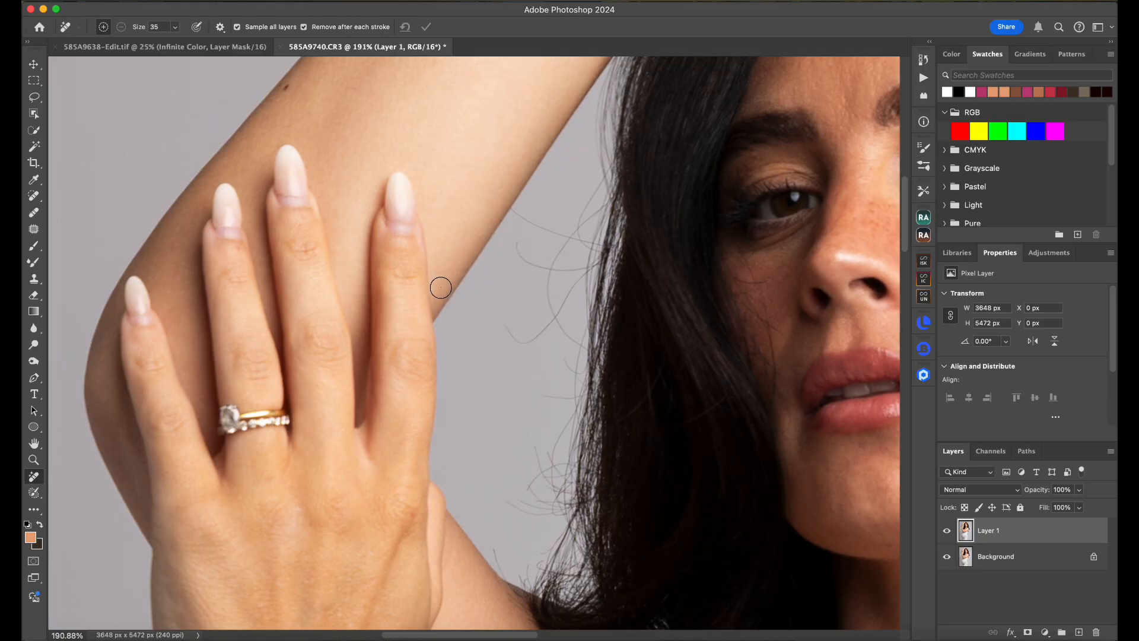
scroll(441, 288, up, 5)
key(bracketleft)
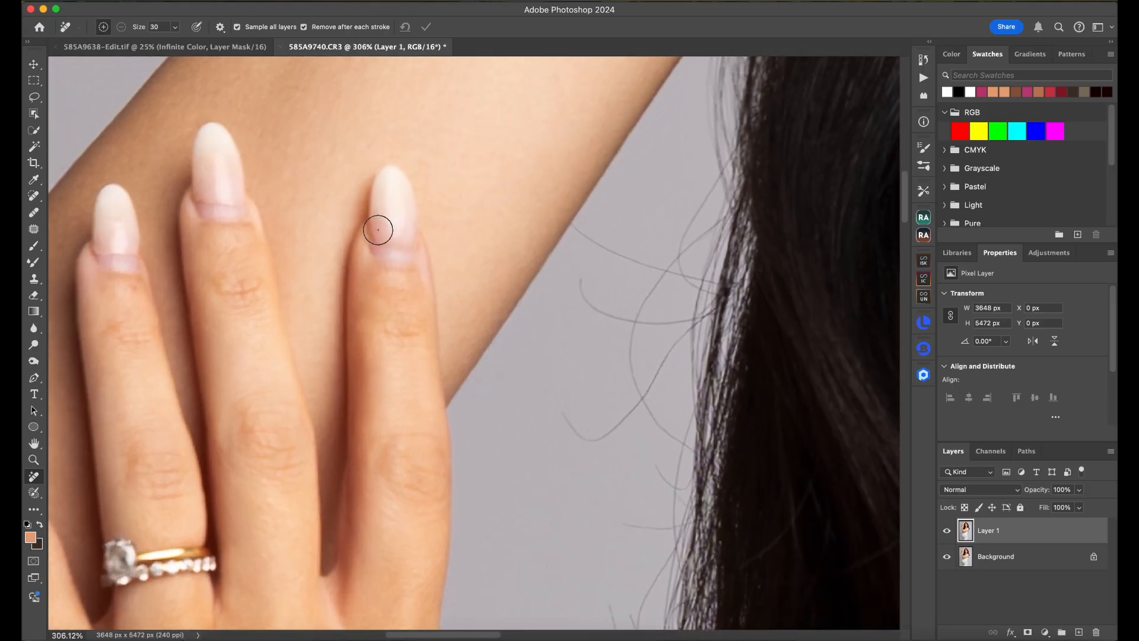
key(bracketleft)
key(bracketleft)
key(bracketleft)
mouse_move(377, 239)
mouse_down()
mouse_move(408, 250)
mouse_move(389, 243)
mouse_up()
mouse_move(212, 192)
mouse_down()
mouse_move(200, 198)
mouse_move(239, 203)
mouse_move(208, 206)
mouse_up()
Clean up the nail bases on the lower hand's ring and little fingers with the Remove tool.
scroll(305, 249, left, 5)
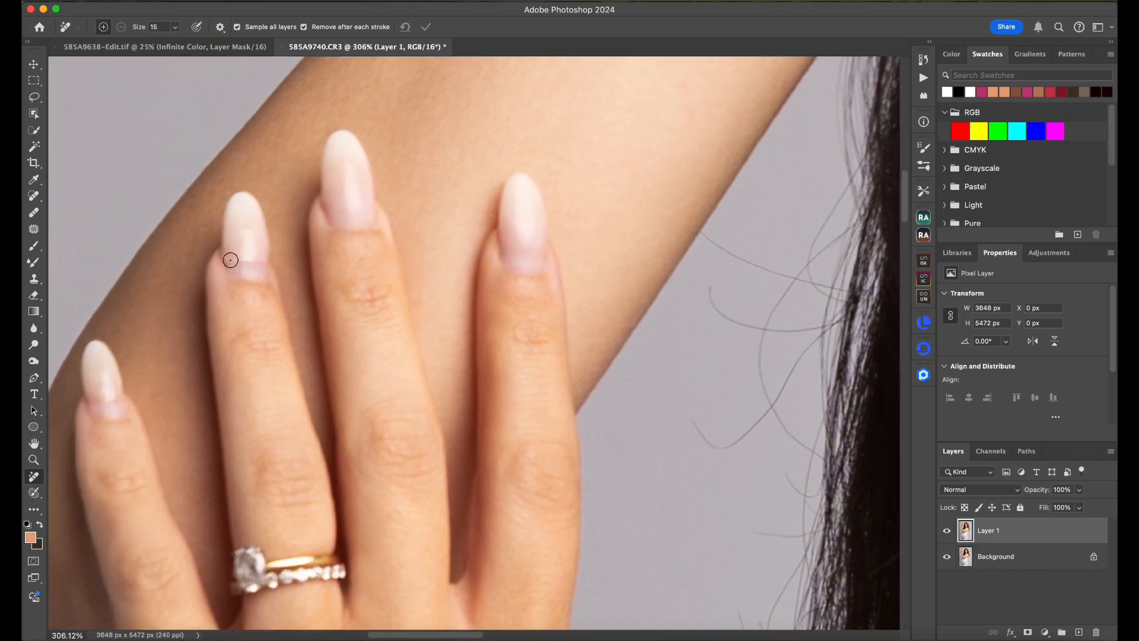
mouse_move(230, 260)
mouse_down()
mouse_move(257, 267)
mouse_move(236, 263)
mouse_move(247, 269)
mouse_up()
scroll(335, 217, left, 8)
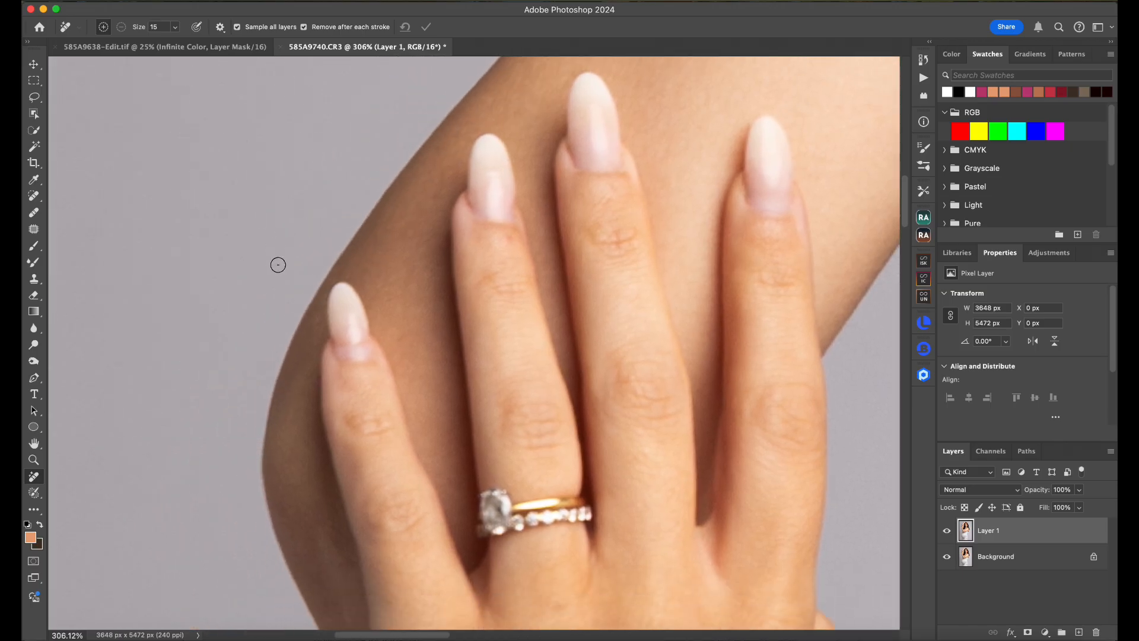
drag(350, 345, 356, 348)
Retouch the base of the middle fingernail on the raised hand with the Remove tool at size 15.
key(super+minus)
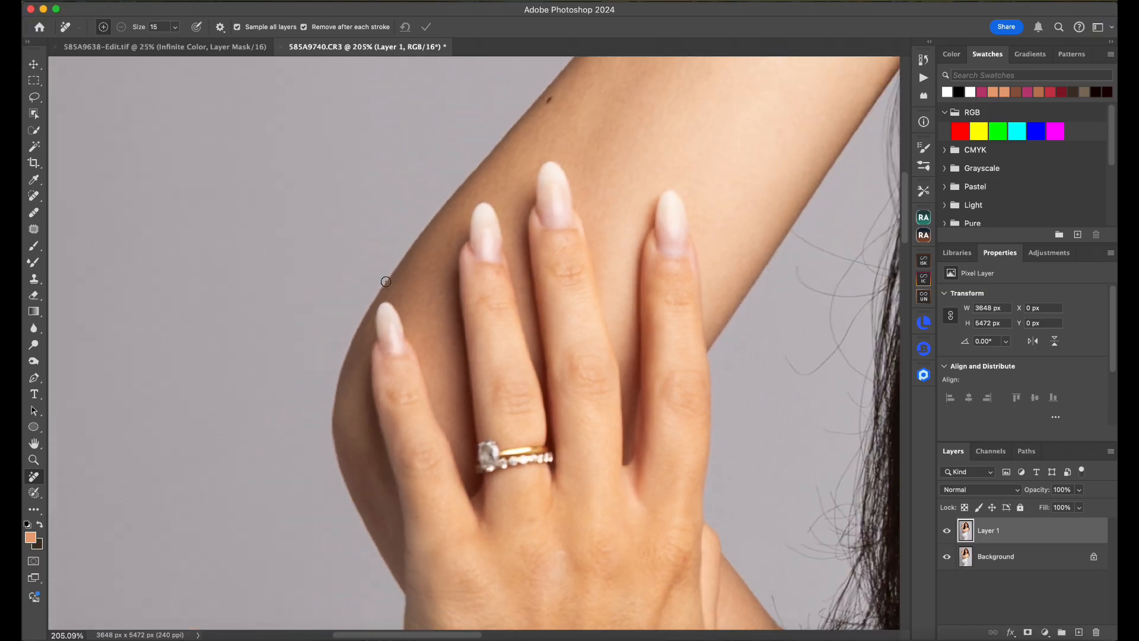
key(super+minus)
key(super+minus)
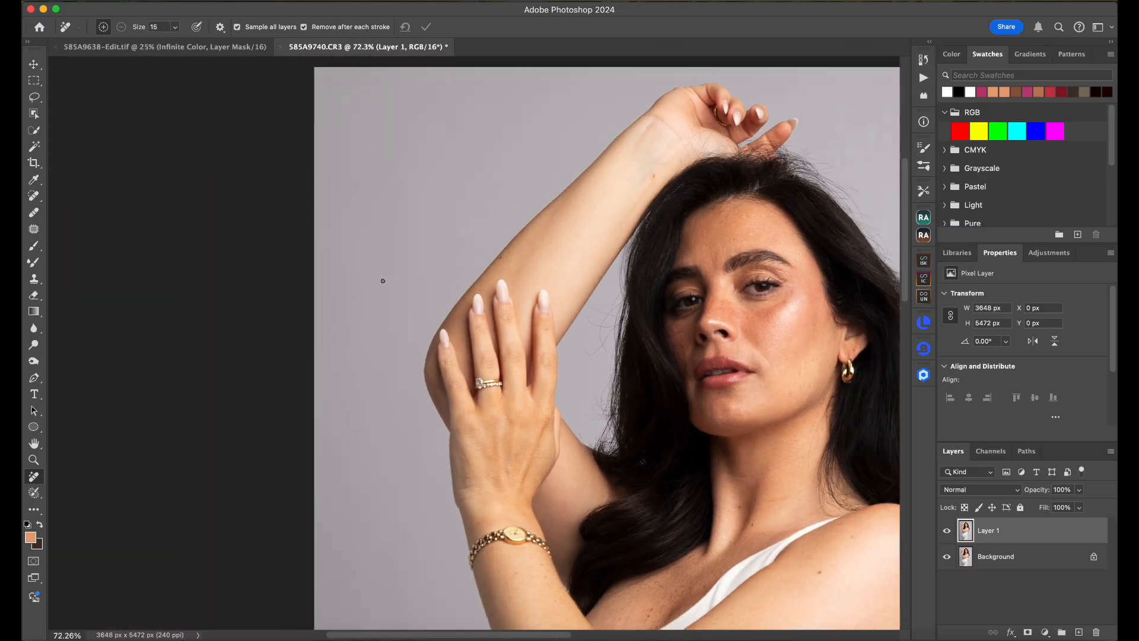
scroll(382, 282, right, 5)
scroll(382, 281, up, 8)
scroll(378, 282, up, 5)
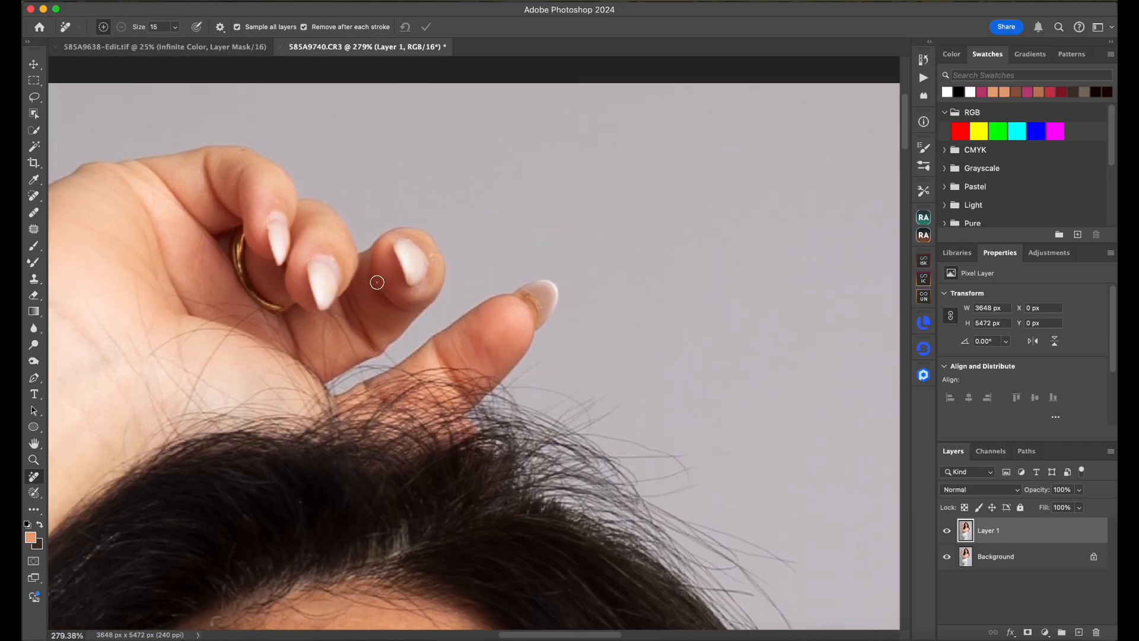
key(bracketleft)
key(bracketleft)
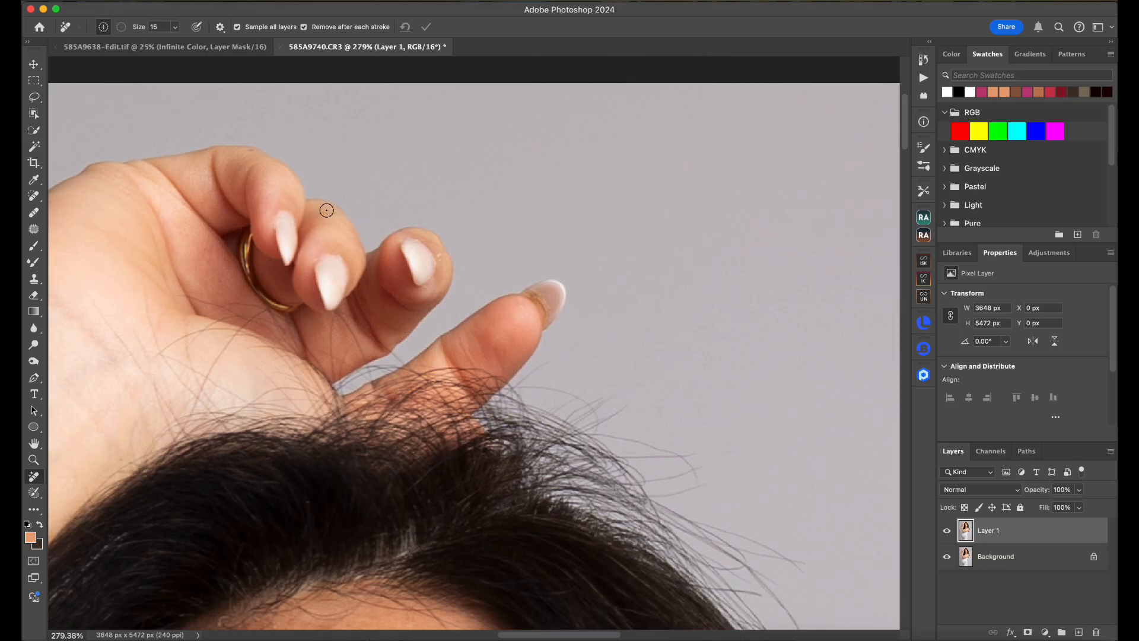
key(bracketright)
drag(322, 263, 338, 289)
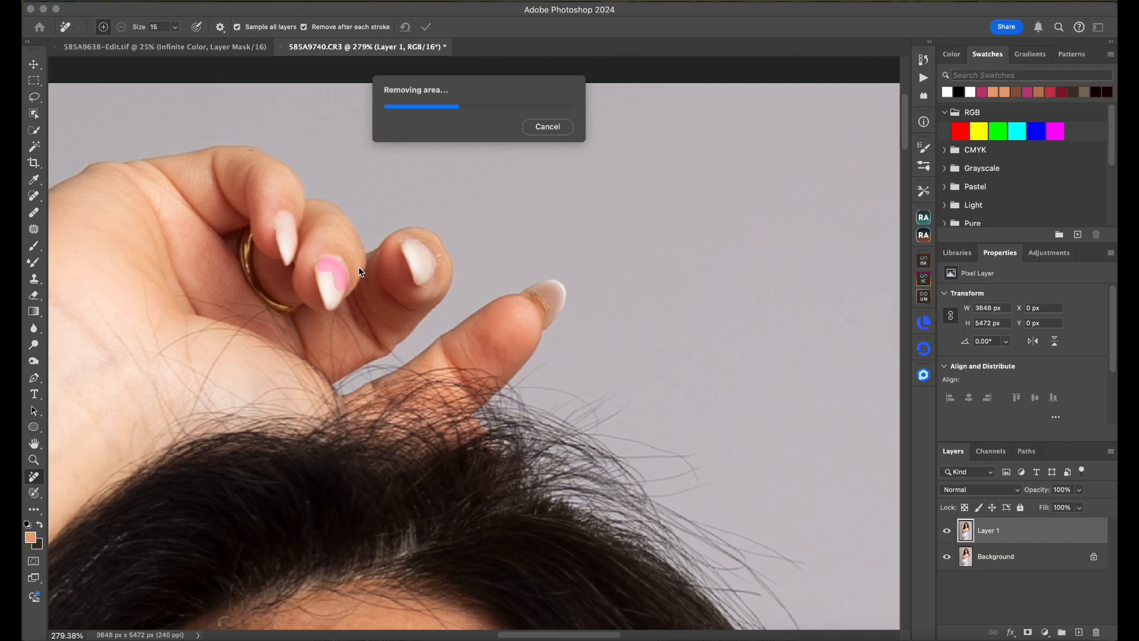
Remove the marks around the raised hand's index fingernail at size 9 and under its thumbnail at size 10.
key(bracketleft)
key(bracketleft)
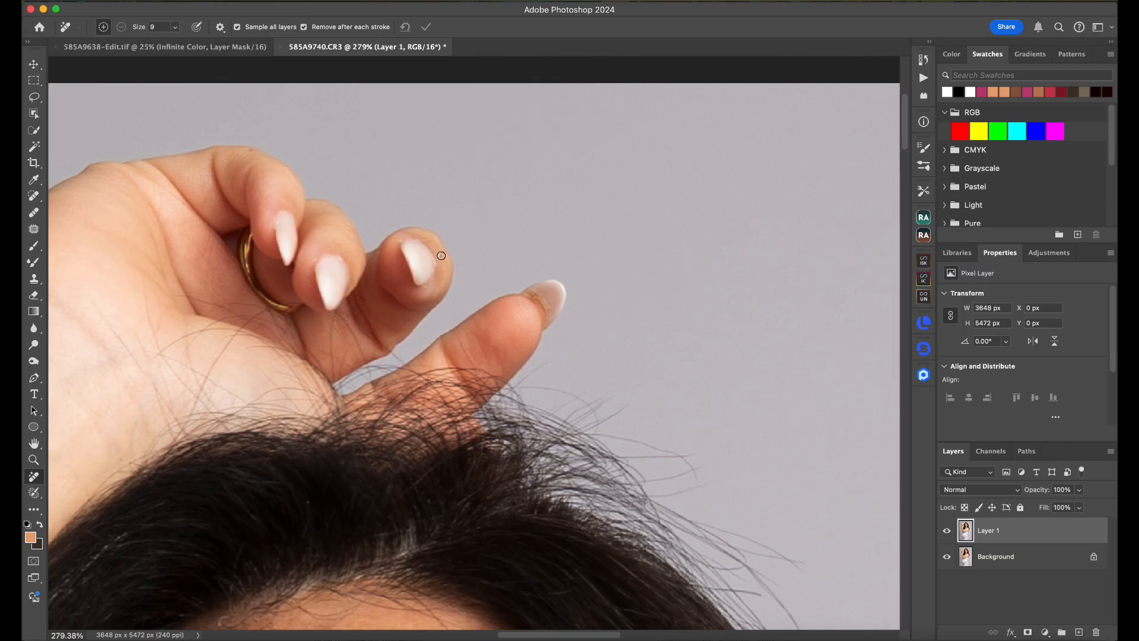
click(440, 258)
click(417, 239)
key(bracketright)
scroll(516, 273, right, 3)
scroll(516, 273, down, 1)
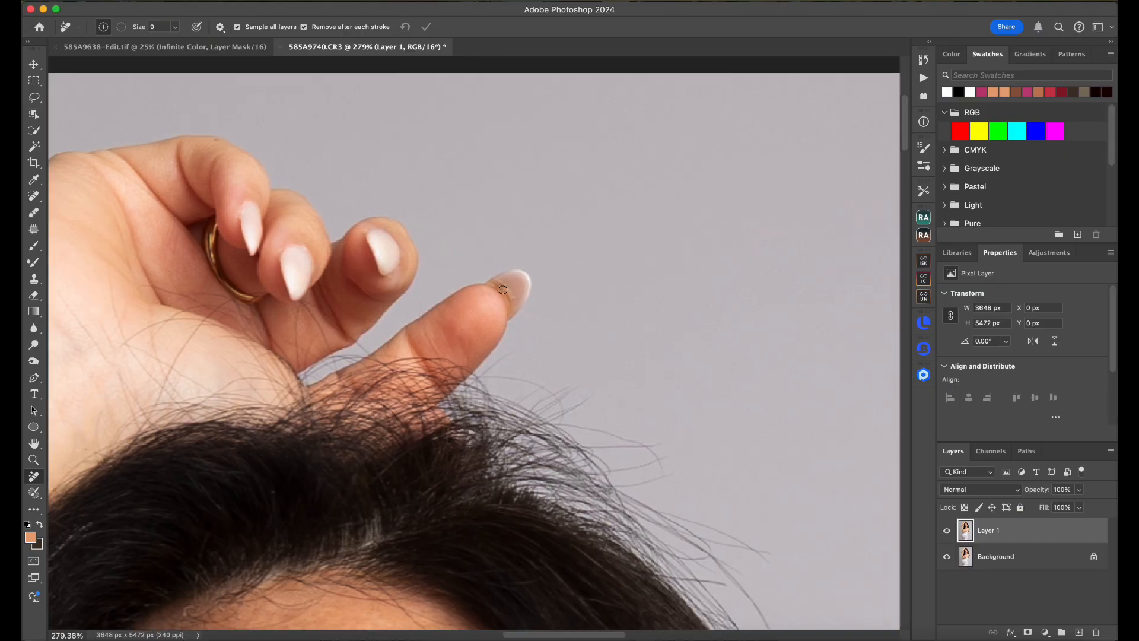
drag(500, 283, 512, 300)
Remove the dress's side seam from the underarm down to the waist with the Remove tool at size 70.
scroll(512, 284, down, 10)
scroll(543, 287, down, 6)
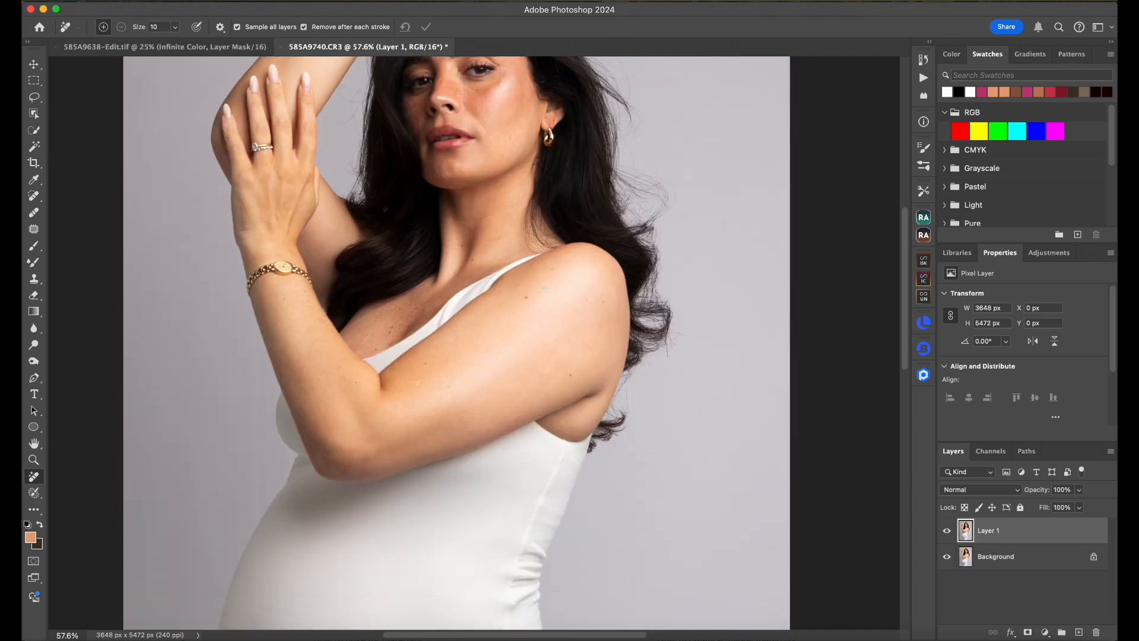
scroll(544, 289, down, 2)
scroll(545, 289, down, 3)
scroll(545, 288, left, 2)
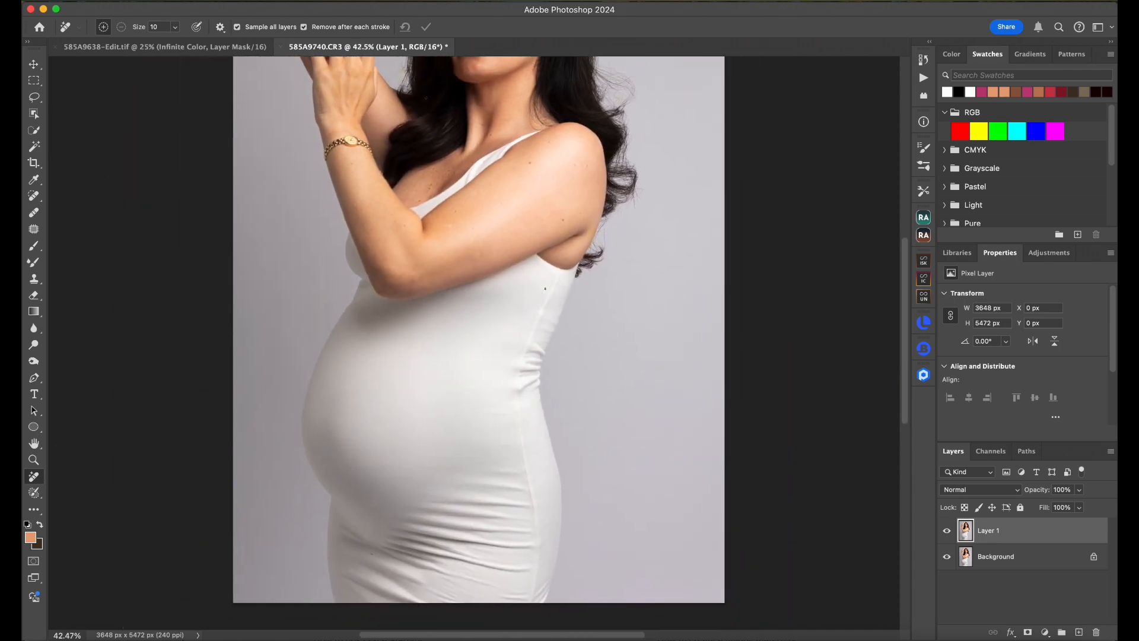
scroll(545, 289, down, 1)
scroll(545, 289, left, 1)
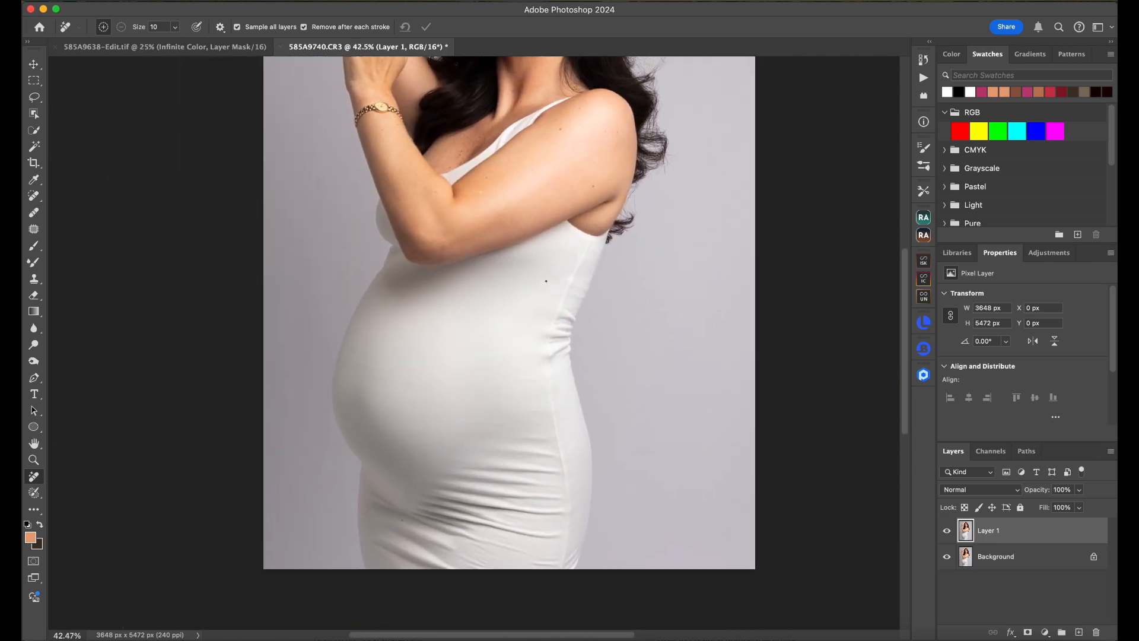
scroll(546, 281, up, 3)
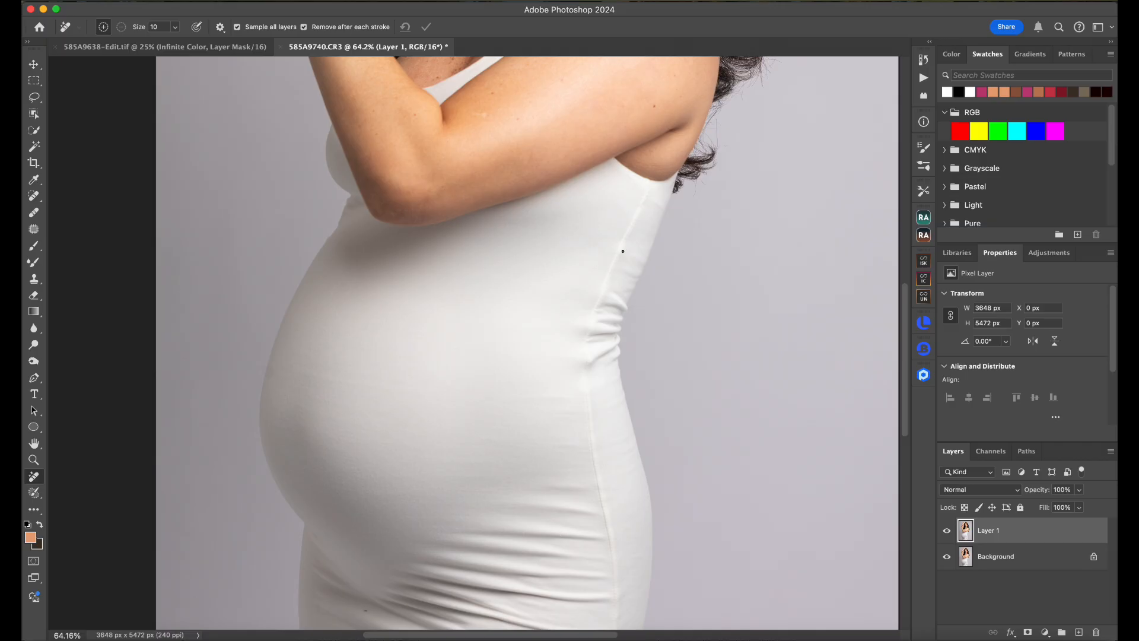
scroll(634, 211, up, 3)
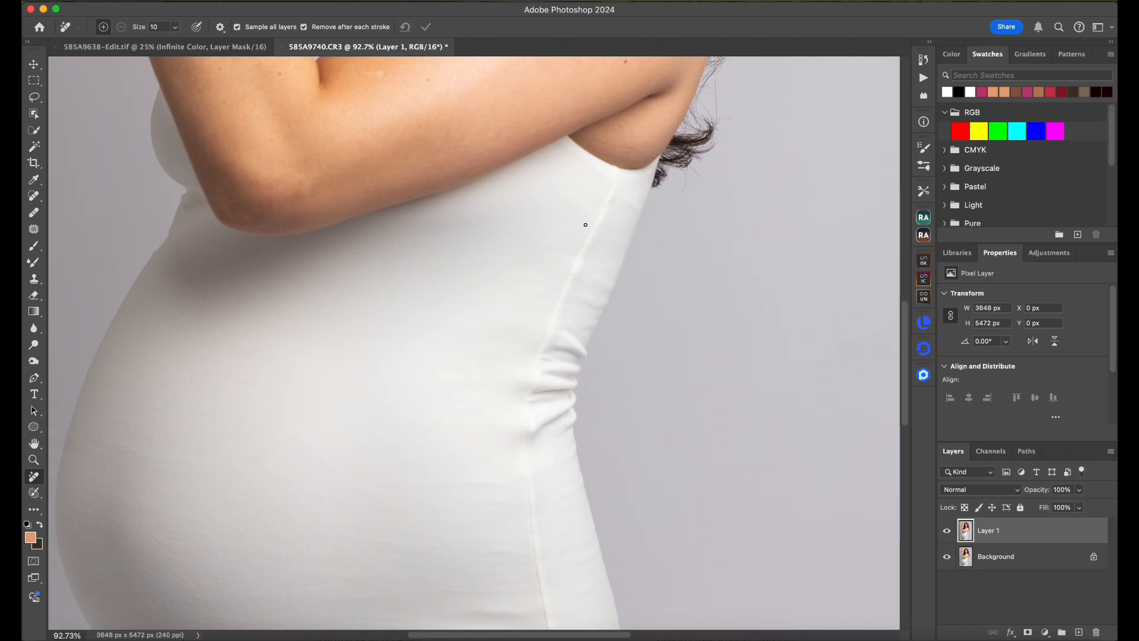
key(bracketright)
key(bracketright)
key(bracketright)
key(bracketright)
click(614, 171)
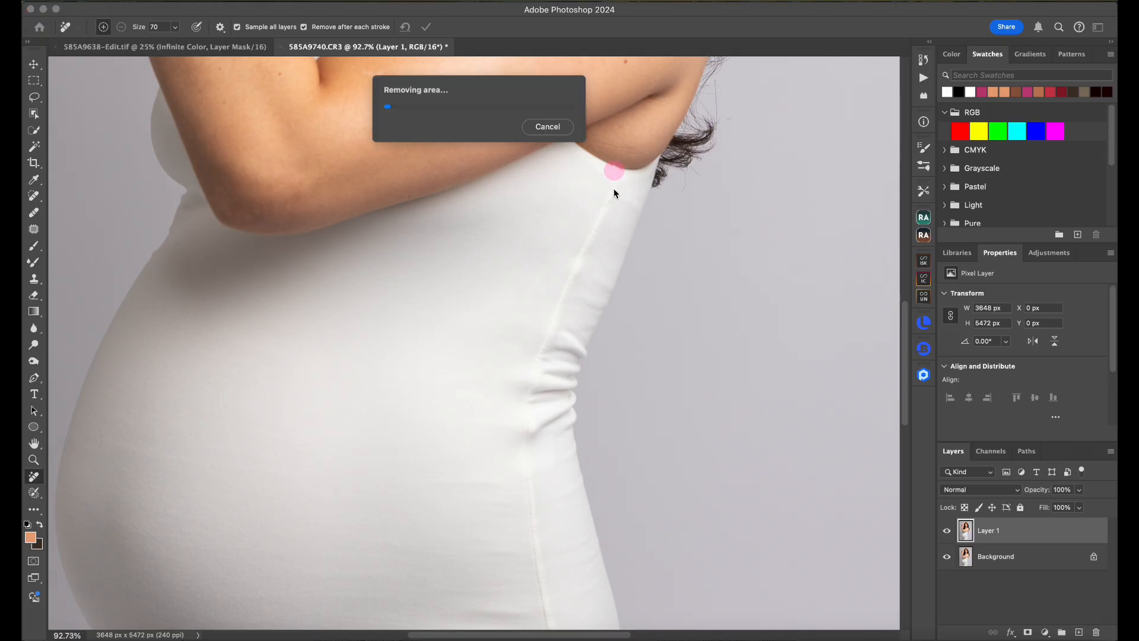
drag(613, 178, 543, 356)
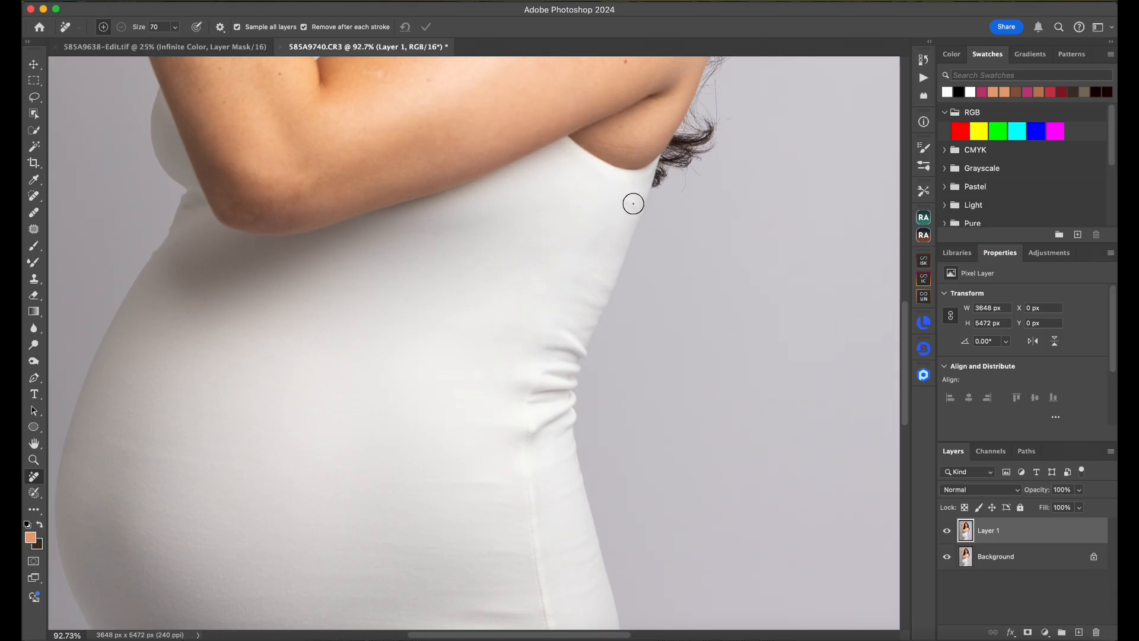
drag(631, 201, 617, 198)
drag(600, 285, 607, 241)
Remove the rest of the dress's side seam from the waist down over the hip with the Remove tool.
mouse_move(547, 354)
mouse_down()
mouse_move(524, 414)
mouse_move(534, 537)
mouse_up()
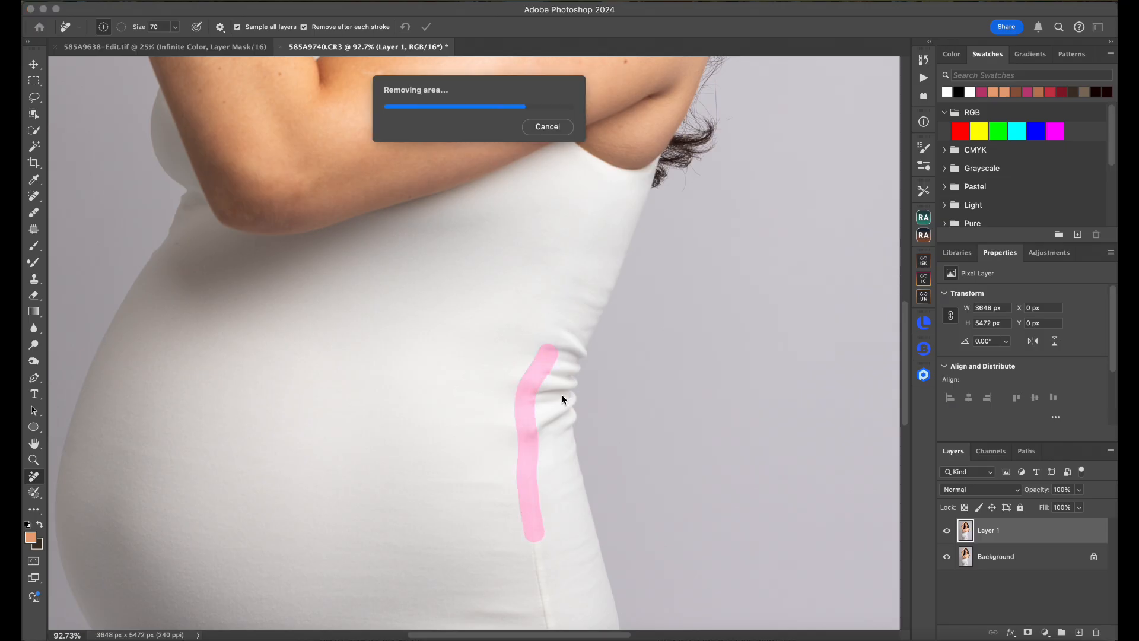
scroll(564, 381, down, 4)
scroll(559, 379, down, 3)
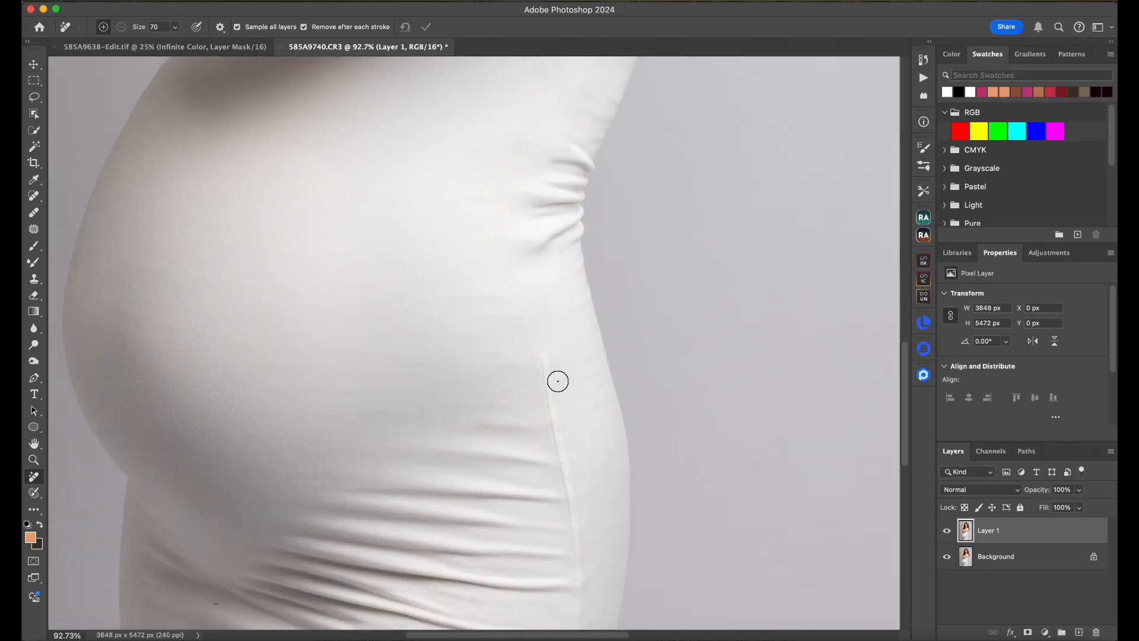
mouse_move(540, 353)
mouse_down()
mouse_move(557, 459)
mouse_move(542, 372)
mouse_up()
scroll(610, 361, down, 10)
mouse_move(561, 250)
mouse_down()
mouse_move(575, 359)
mouse_move(558, 502)
mouse_move(579, 379)
mouse_up()
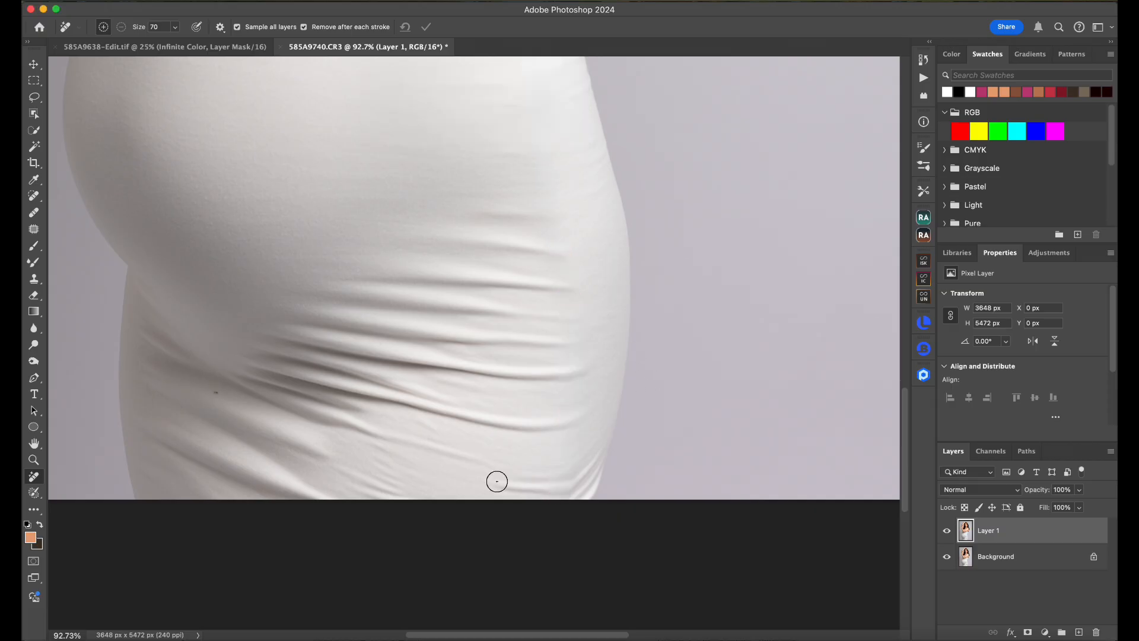
Reduce the creases along the dress's bottom edge and at the waist with the Remove tool at sizes 70 and 125.
mouse_move(496, 478)
mouse_down()
mouse_move(545, 498)
mouse_move(515, 483)
mouse_move(586, 460)
mouse_move(565, 490)
mouse_up()
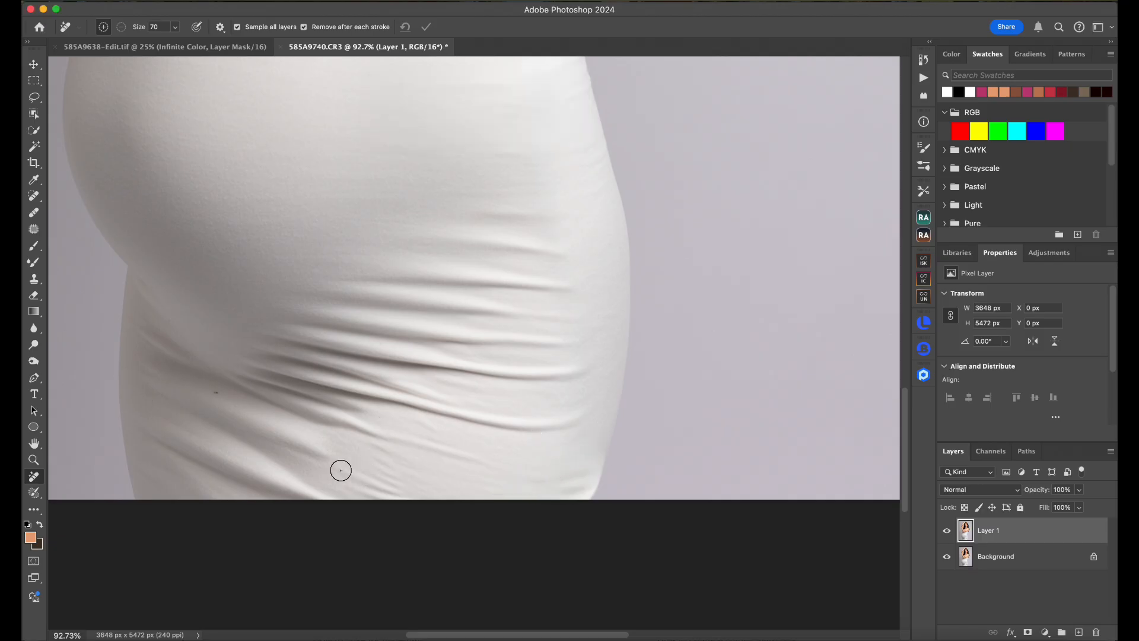
mouse_move(341, 471)
mouse_down()
mouse_move(361, 485)
mouse_move(408, 472)
mouse_move(381, 480)
mouse_move(370, 446)
mouse_move(383, 451)
mouse_move(376, 481)
mouse_up()
scroll(511, 338, up, 5)
mouse_move(575, 243)
mouse_down()
mouse_move(546, 264)
mouse_move(565, 250)
mouse_up()
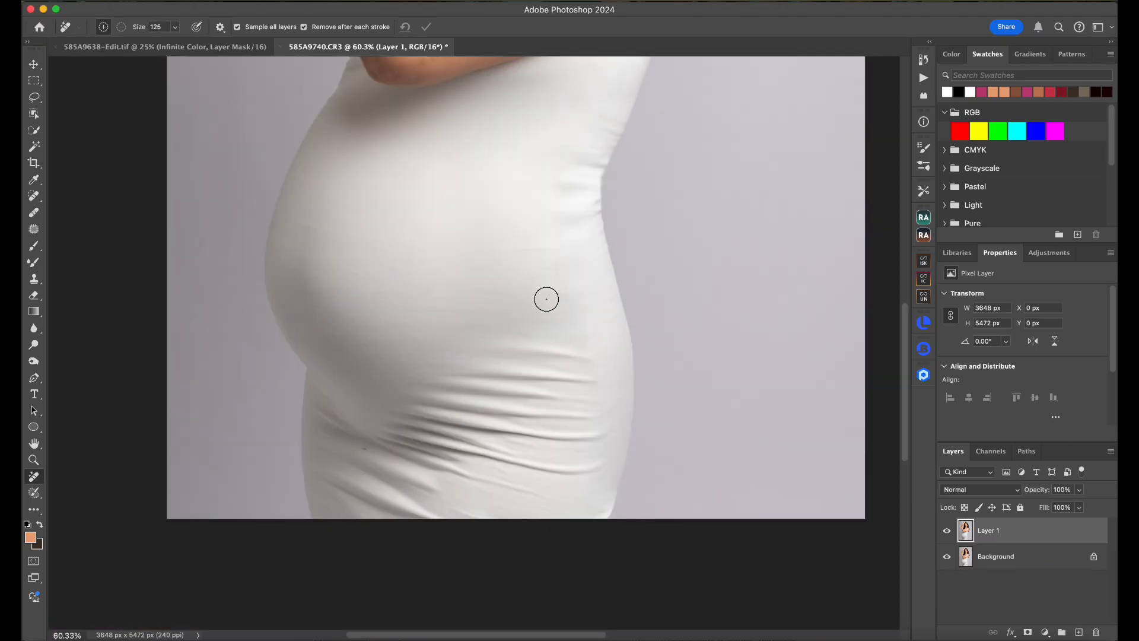
drag(495, 246, 555, 245)
mouse_move(318, 413)
mouse_down()
mouse_move(350, 418)
mouse_move(323, 445)
mouse_move(321, 475)
mouse_move(359, 509)
mouse_move(346, 496)
mouse_move(416, 517)
mouse_move(491, 516)
mouse_up()
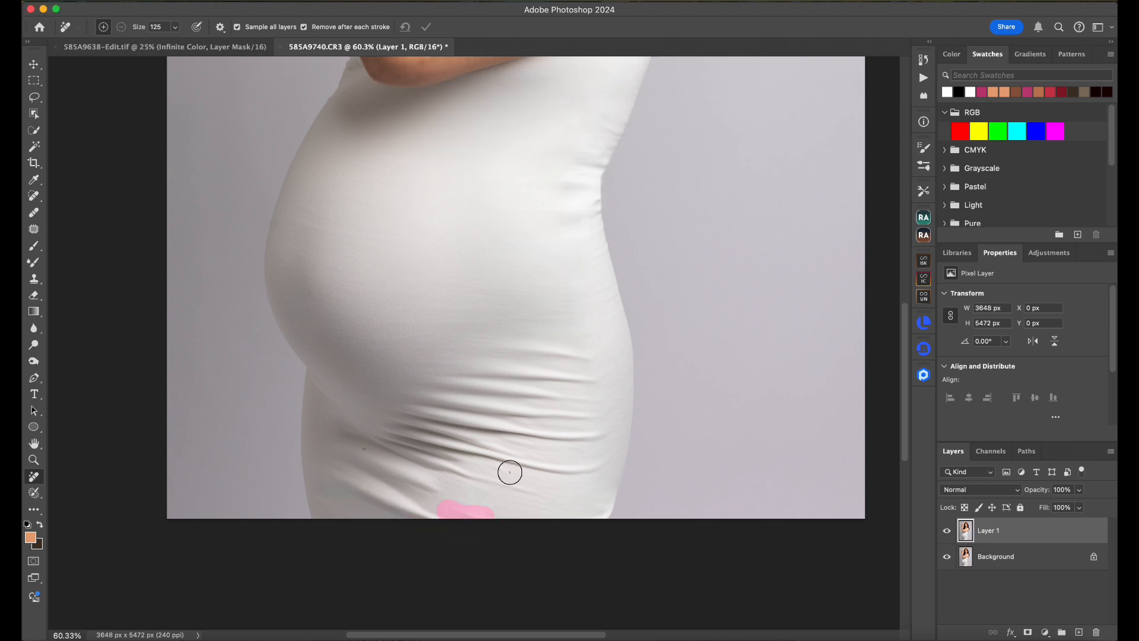
drag(475, 473, 549, 497)
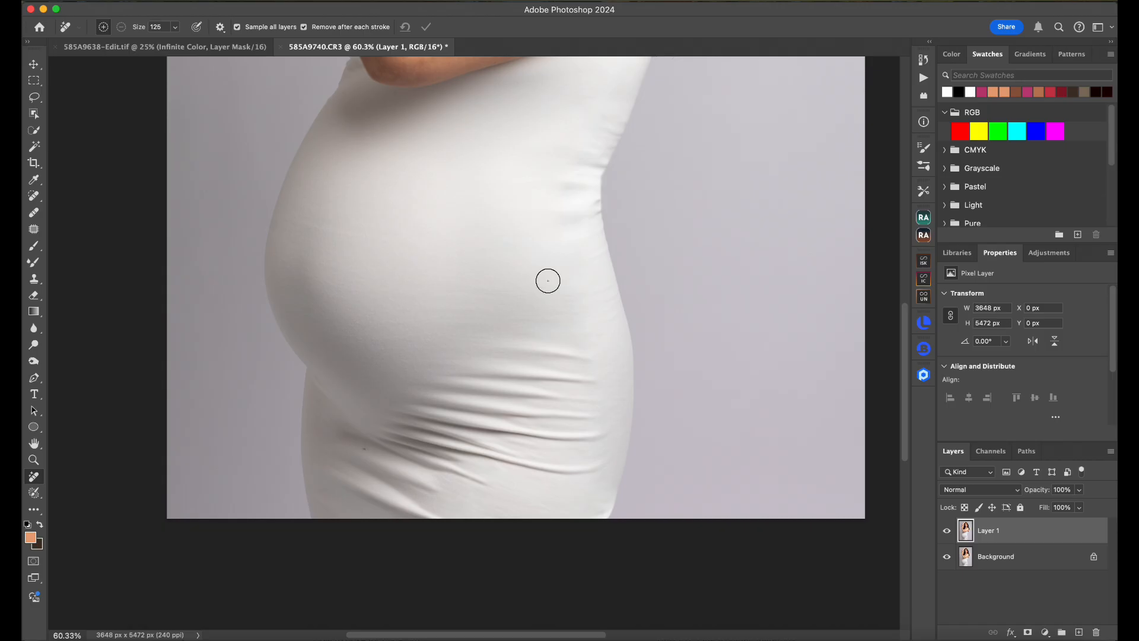
Examine the retouched dress and the full portrait for remaining seams and creases.
scroll(476, 258, up, 5)
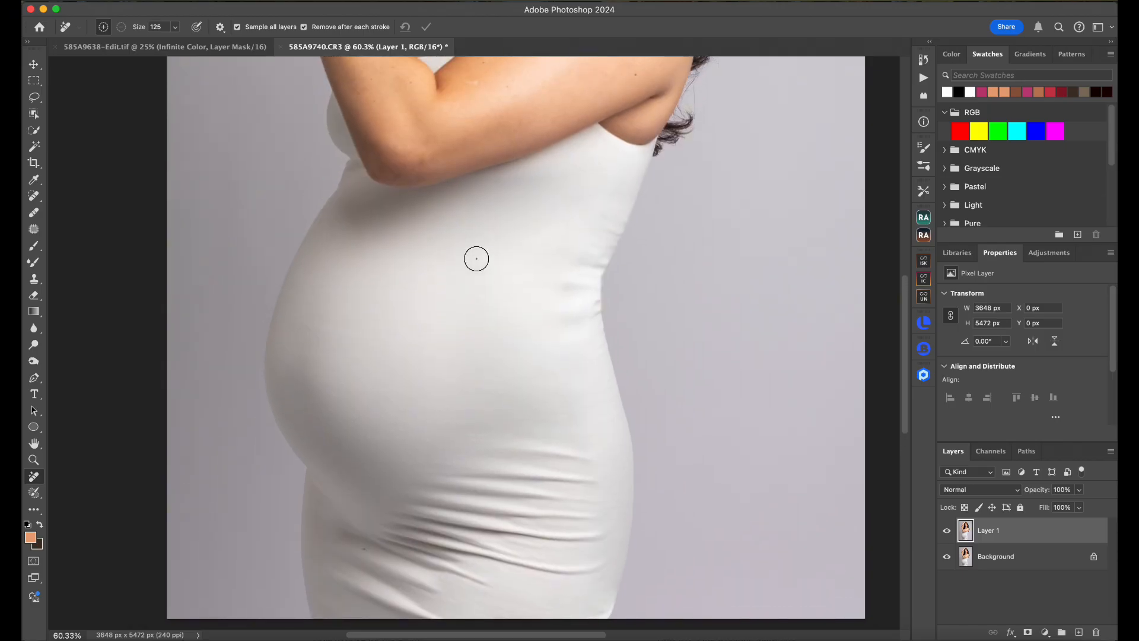
scroll(476, 259, up, 4)
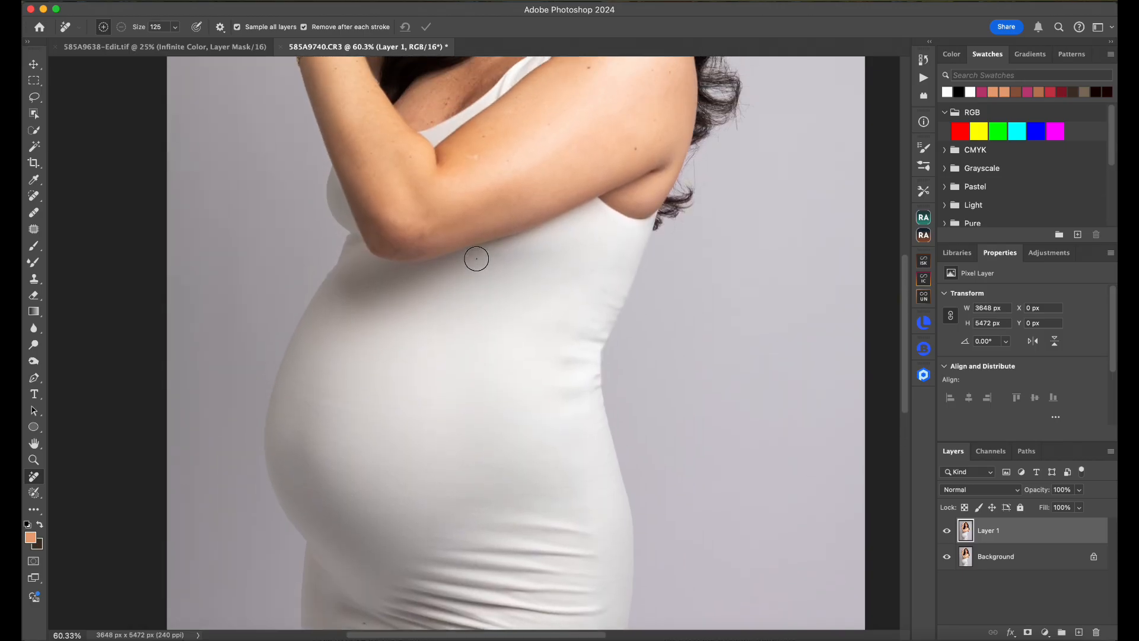
scroll(477, 258, up, 6)
scroll(477, 259, down, 20)
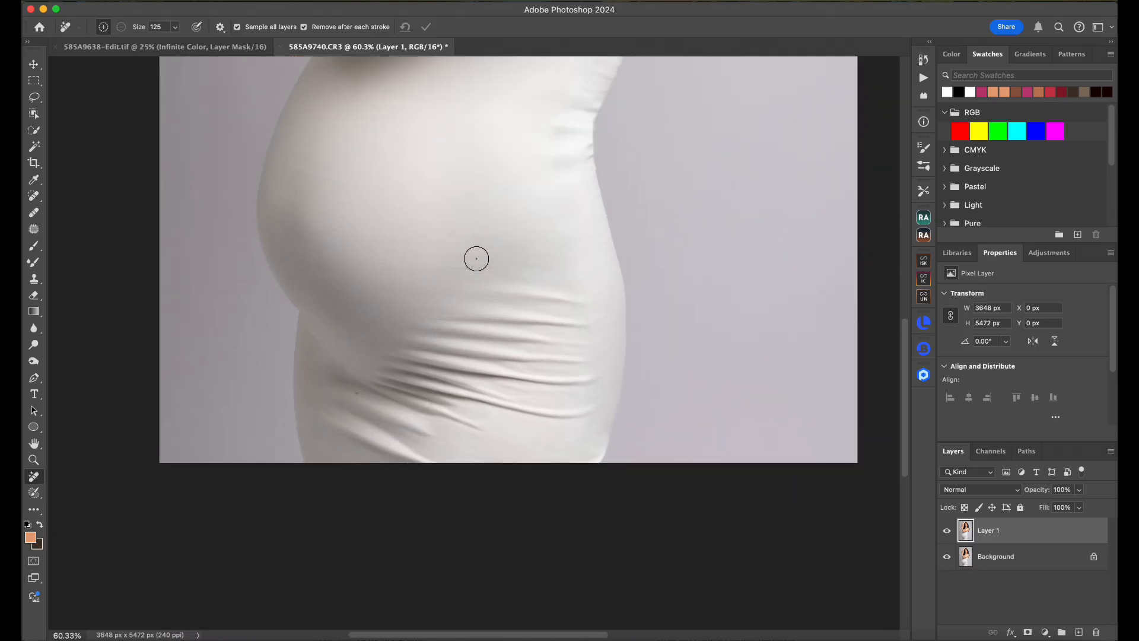
scroll(477, 259, up, 8)
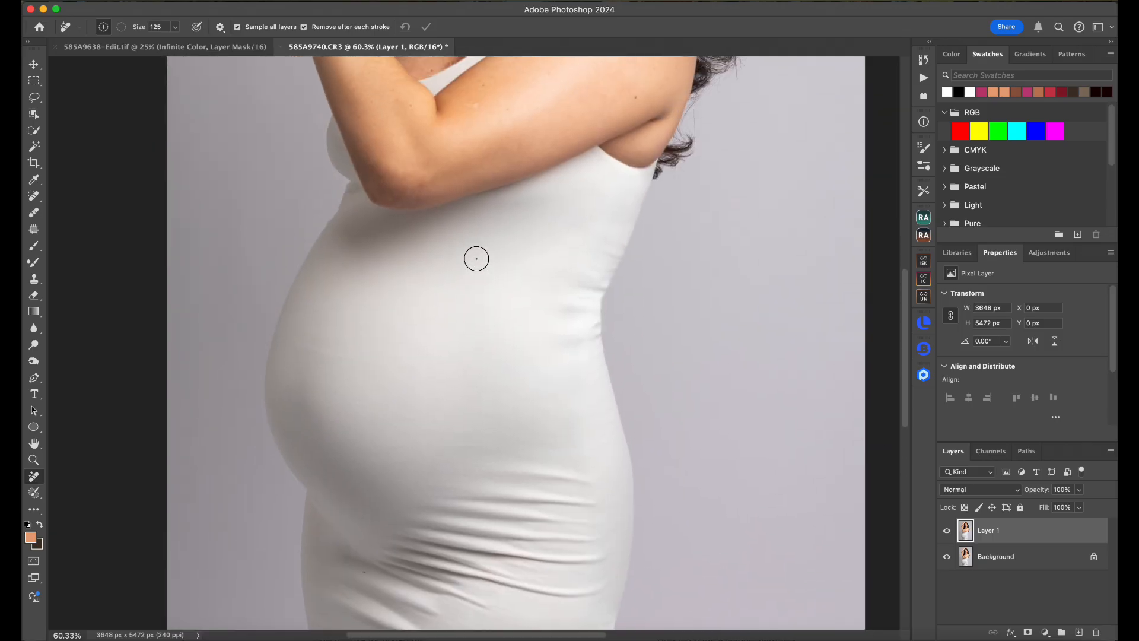
scroll(476, 259, up, 4)
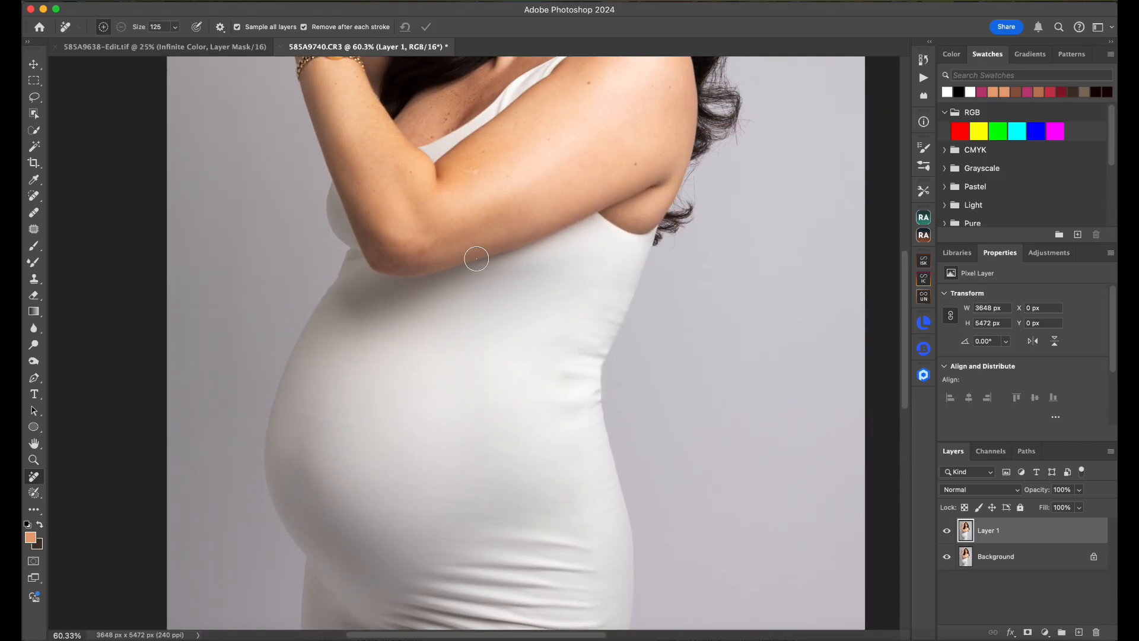
scroll(477, 258, up, 4)
scroll(477, 259, up, 8)
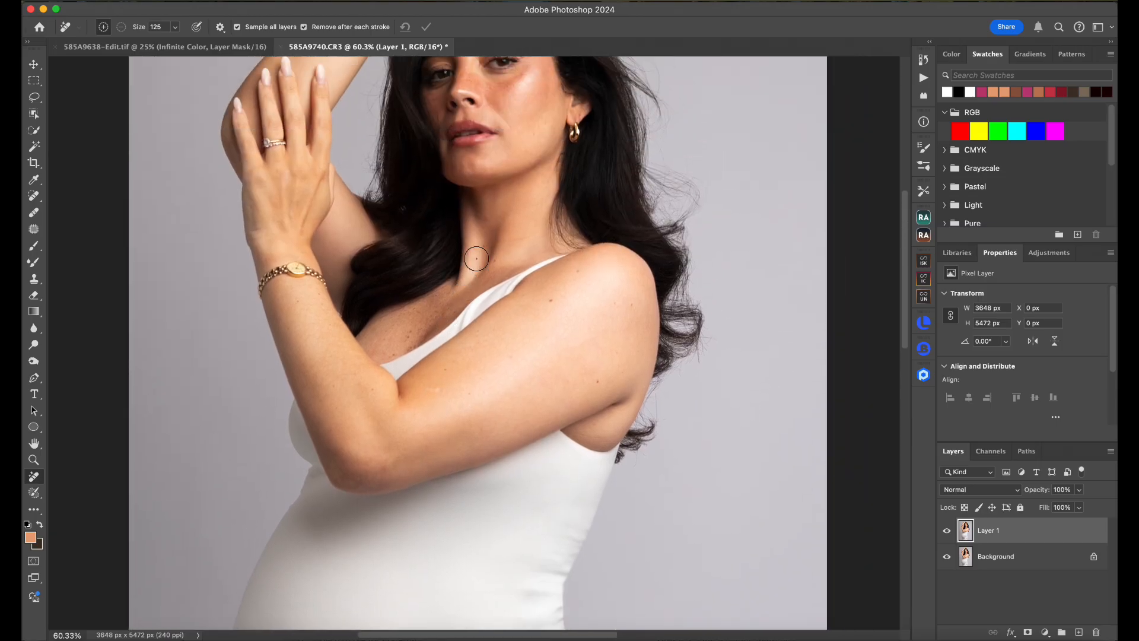
scroll(477, 259, down, 5)
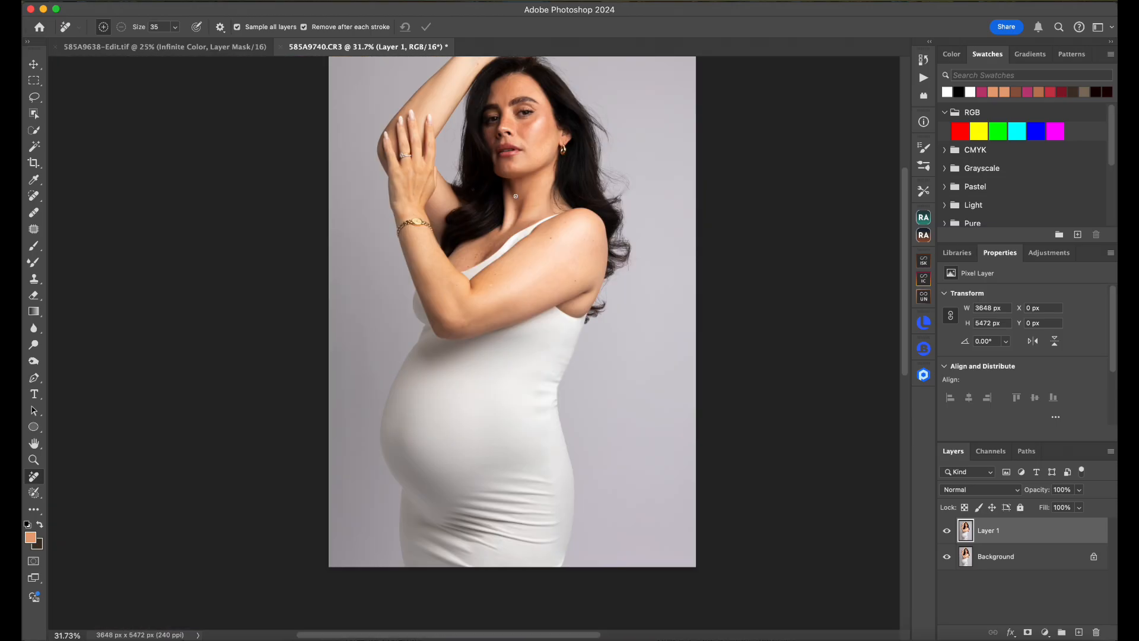
scroll(553, 252, up, 3)
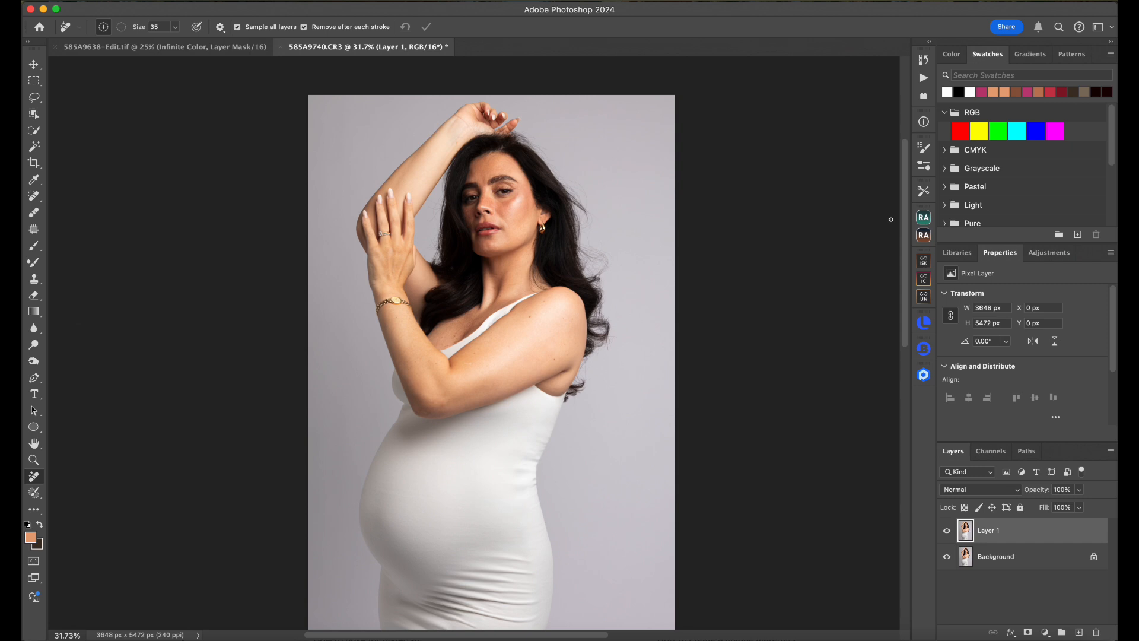
Run the DB Curves action from Beauty Retouch v4.1 to add dodge and burn curve layers with visual aids.
click(925, 219)
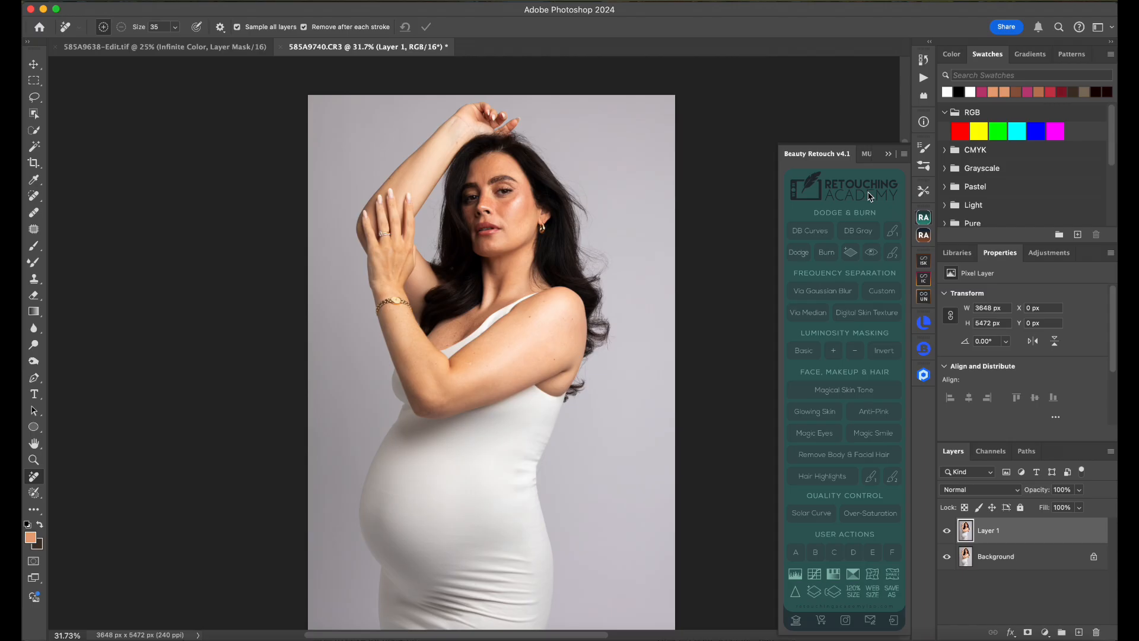
click(925, 236)
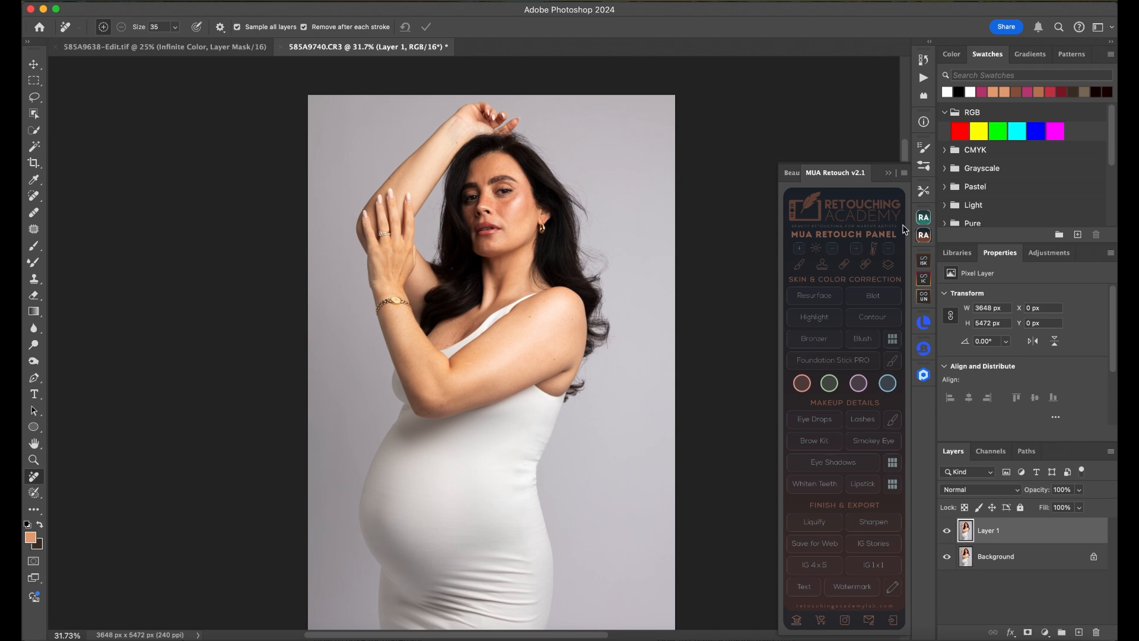
click(926, 220)
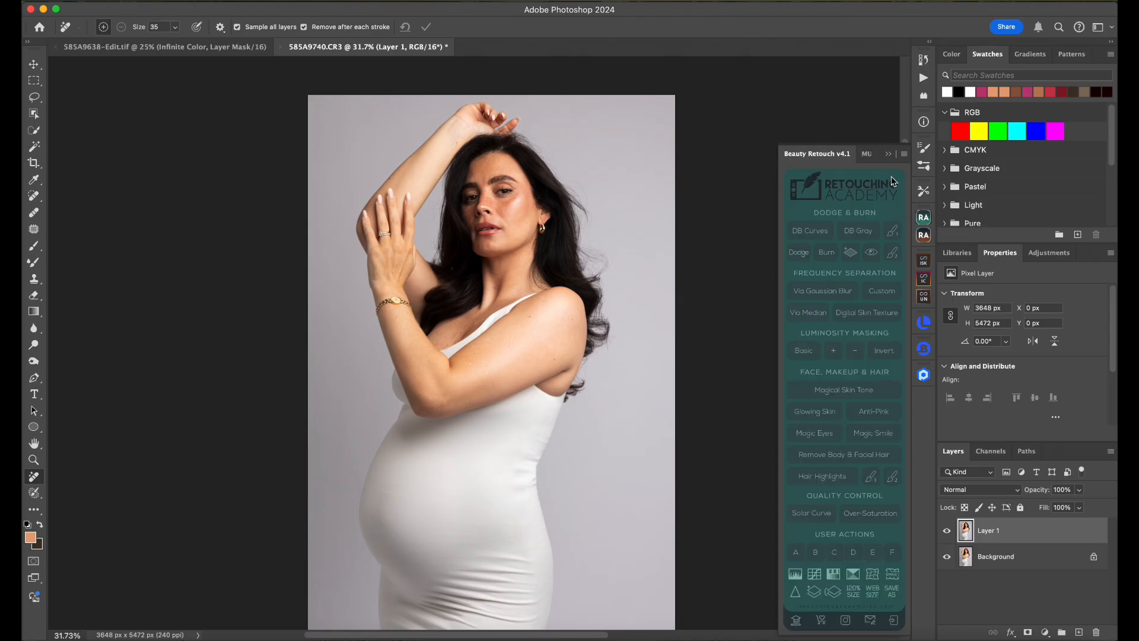
click(815, 232)
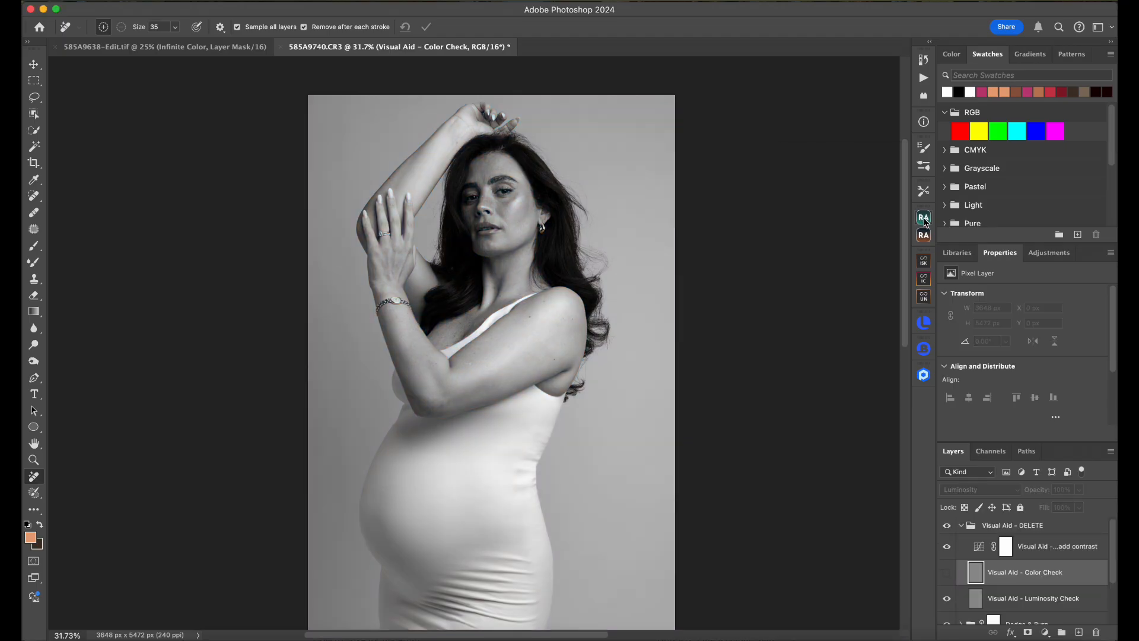
Collapse the Visual Aid - DELETE group and expand the Dodge & Burn group to reach its curve layers.
click(962, 527)
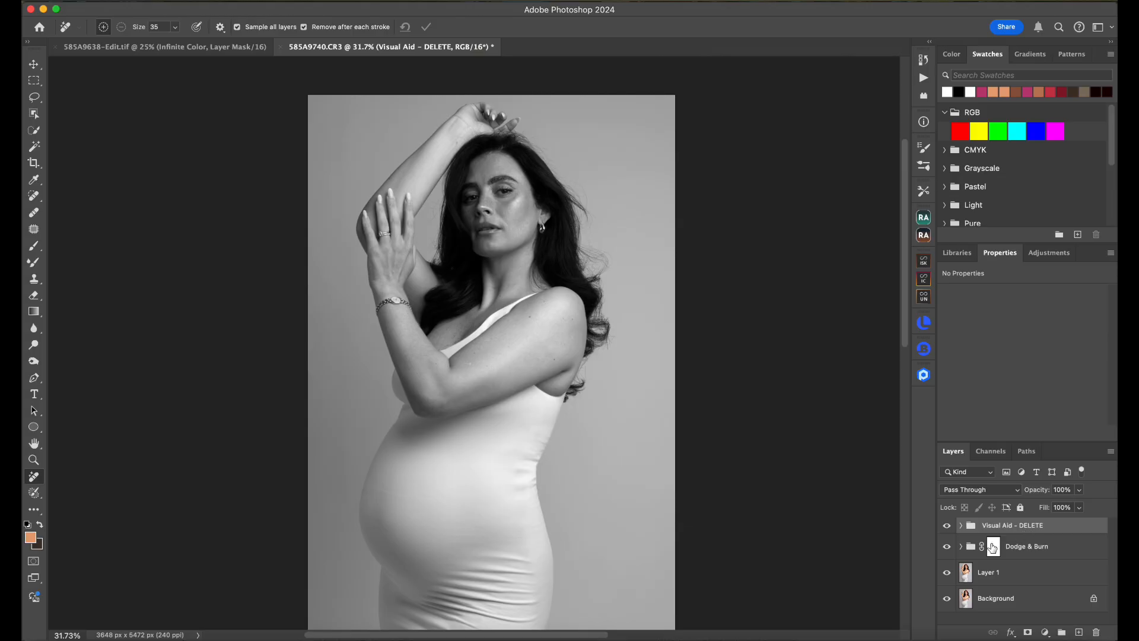
click(961, 546)
scroll(1052, 570, down, 2)
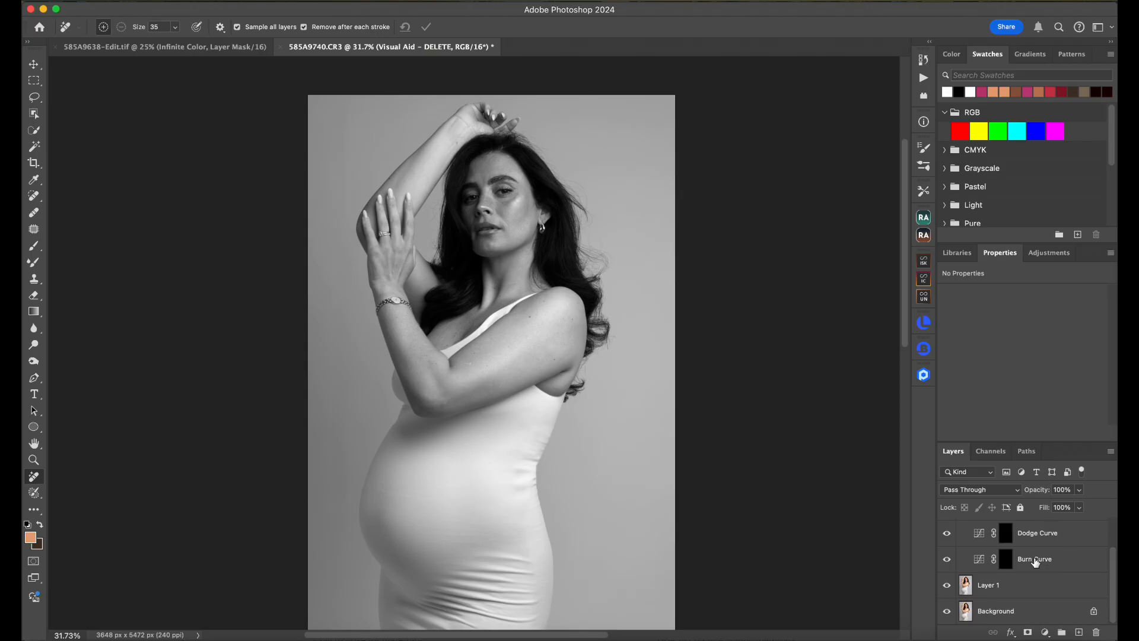
scroll(1034, 554, up, 2)
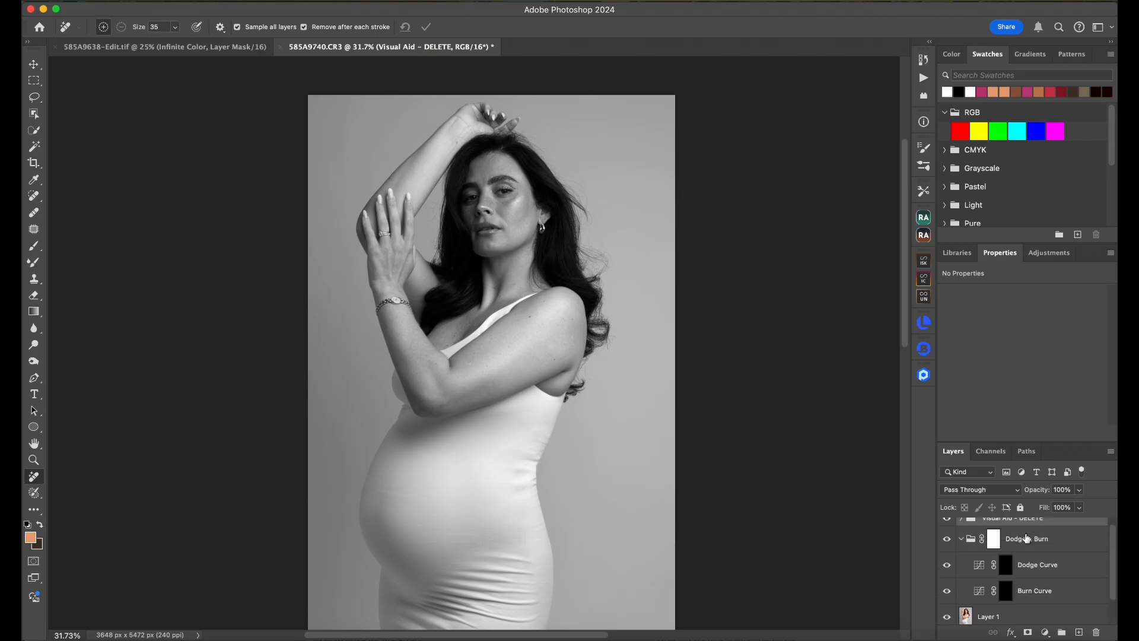
Target the Dodge Curve layer mask and load the Beauty Retouch dodge and burn brush at 2% flow.
click(1038, 565)
click(924, 218)
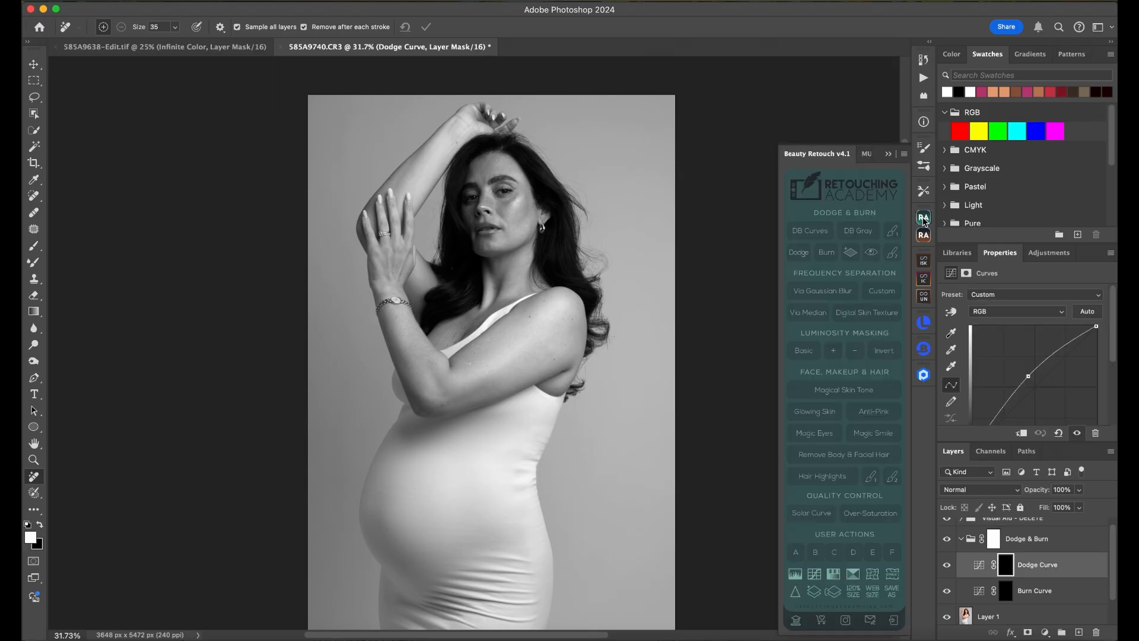
click(895, 234)
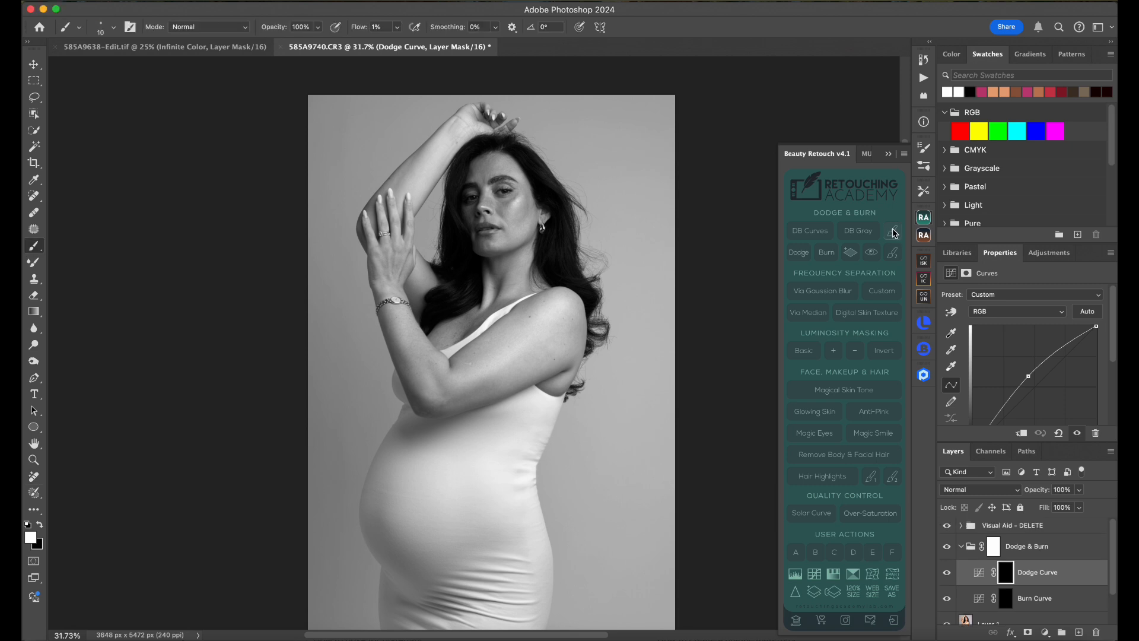
click(923, 217)
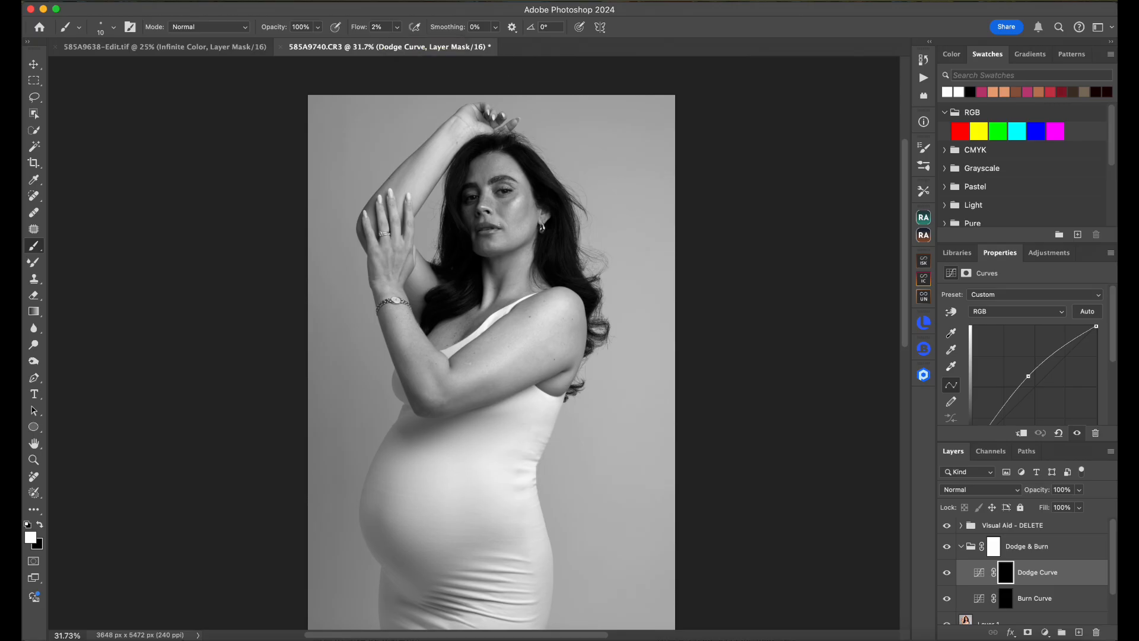
Smooth uneven forehead tones with fine strokes on the Dodge Curve and Burn Curve masks, using a 10 px brush and ending at 15 px.
scroll(552, 192, up, 5)
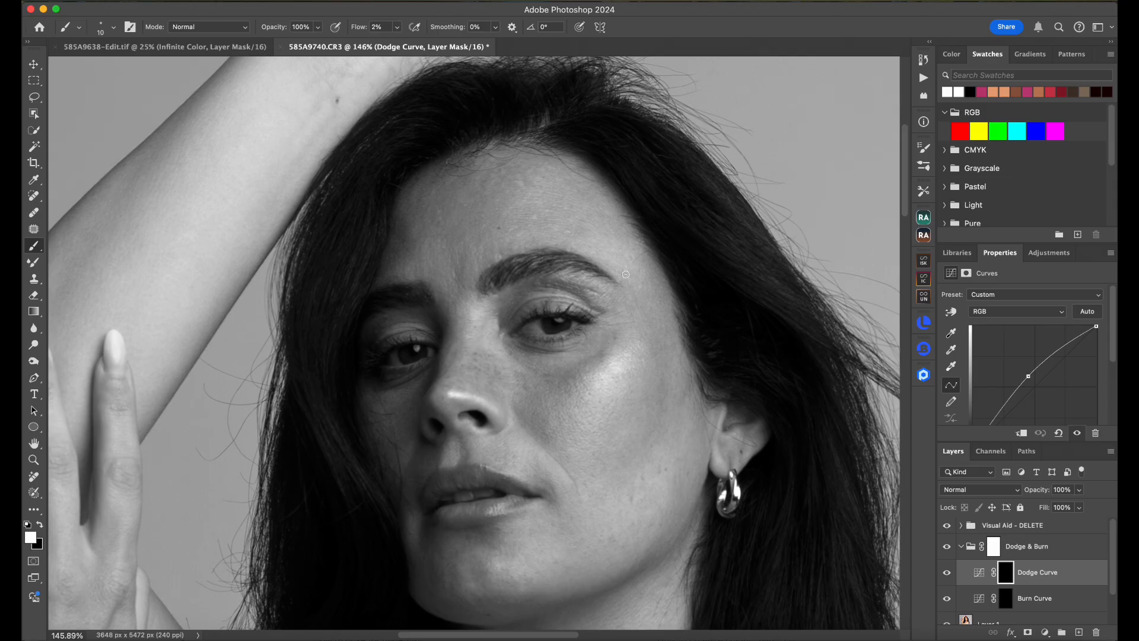
scroll(608, 212, up, 2)
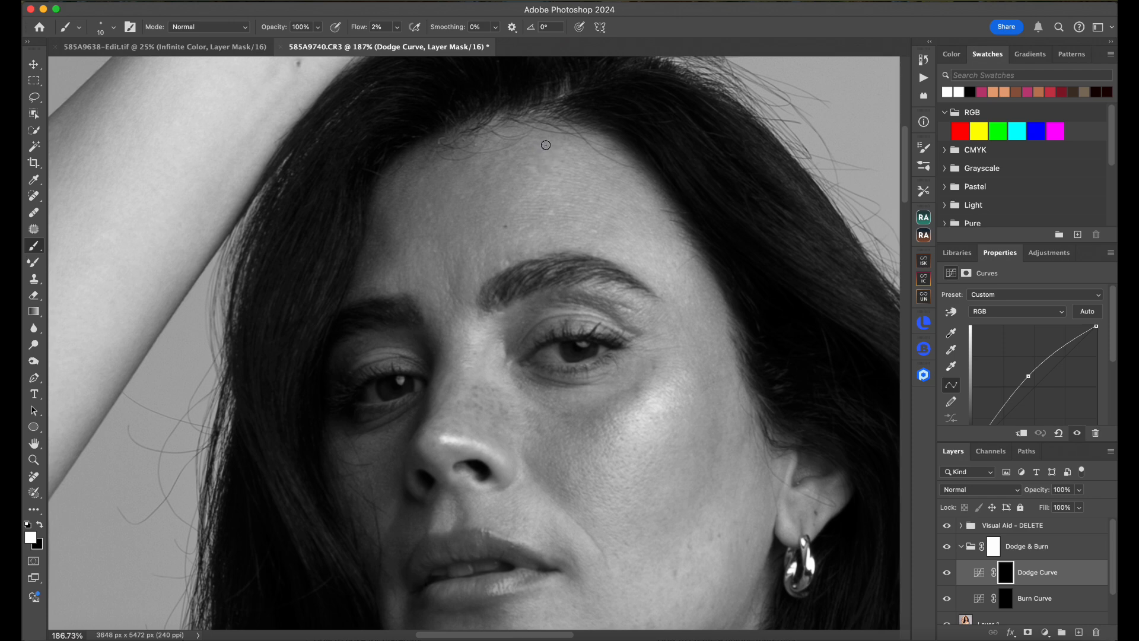
click(1036, 599)
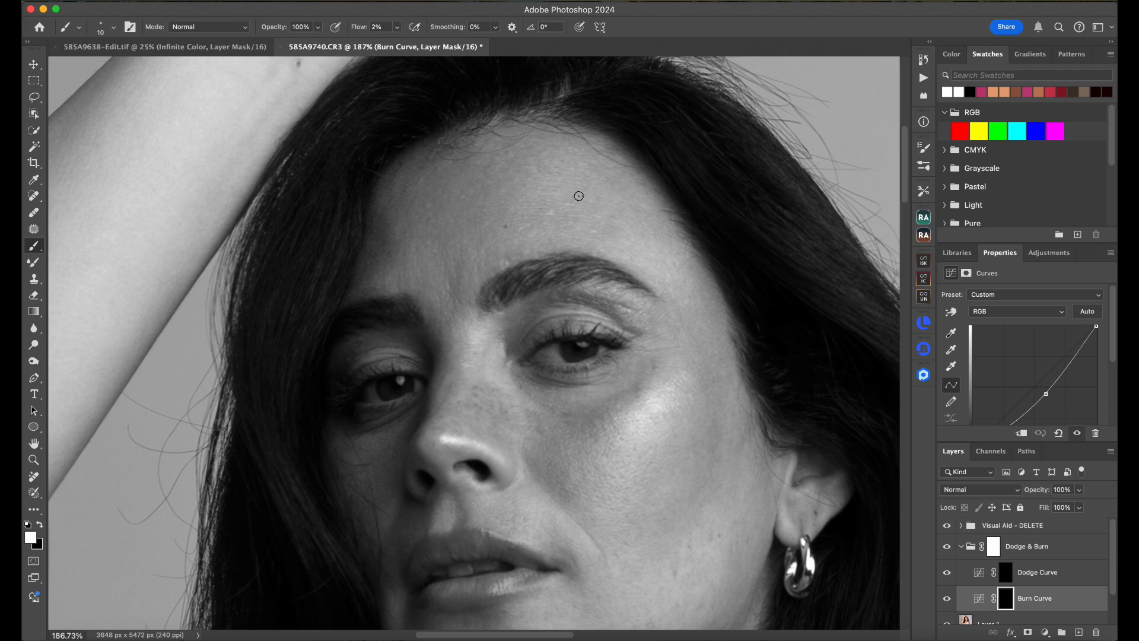
key(alt+bracketright)
key(bracketright)
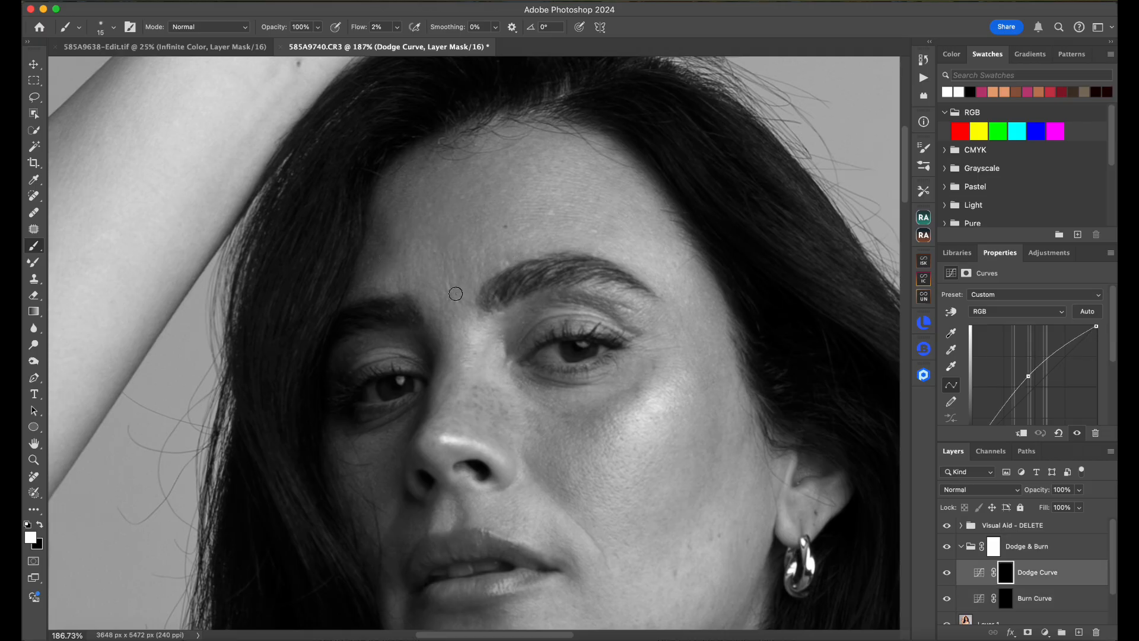
Even the patches around the nose bridge and inner eye, alternating between the Burn Curve and Dodge Curve masks with a 15 px or smaller brush.
scroll(461, 294, up, 3)
key(alt+bracketleft)
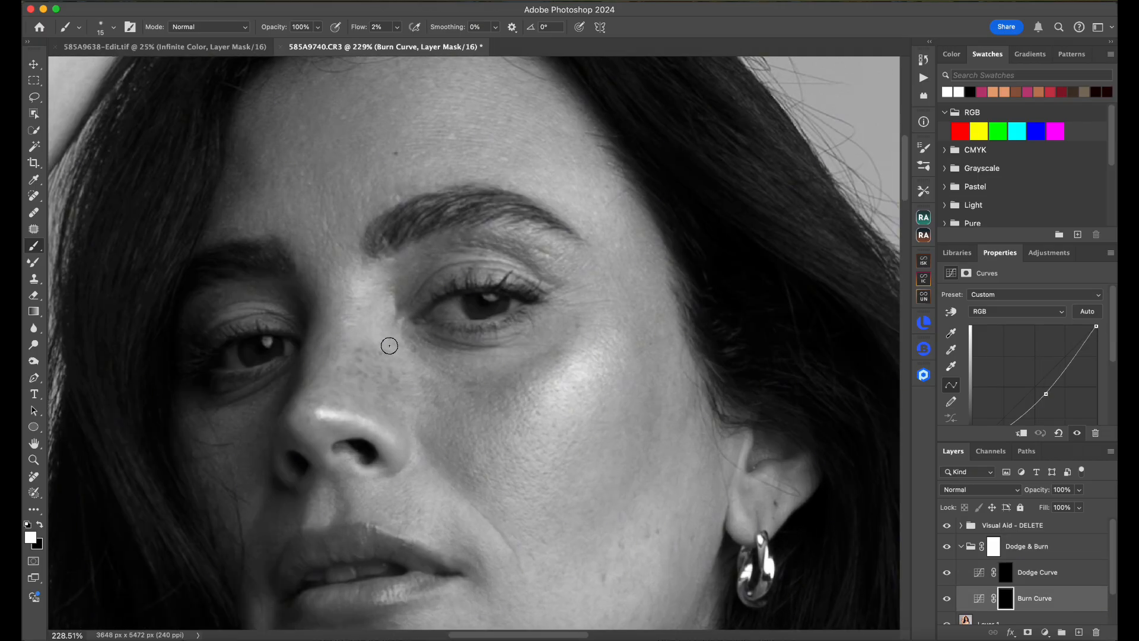
key(alt+bracketright)
key(bracketleft)
key(bracketleft)
Blend blotchy tones on the cheek and jaw with the dodge and burn masks, using a brush of 20 px and larger.
scroll(504, 231, down, 8)
scroll(760, 297, up, 3)
key(bracketright)
key(bracketright)
key(bracketright)
key(bracketright)
key(bracketright)
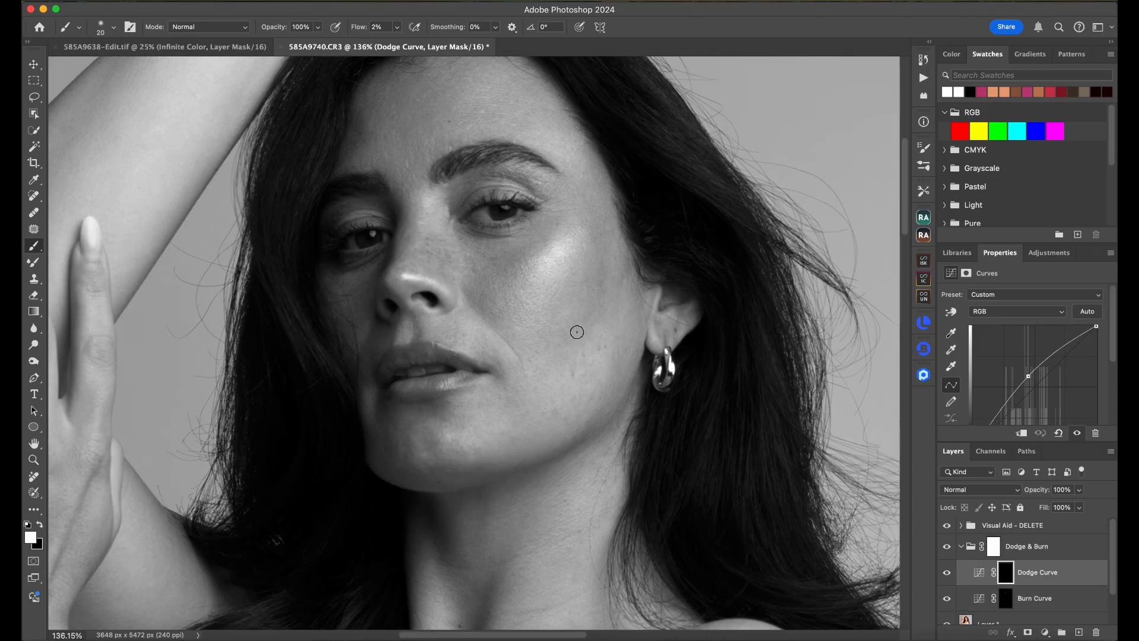
scroll(785, 410, down, 3)
key(alt+bracketleft)
key(alt+bracketright)
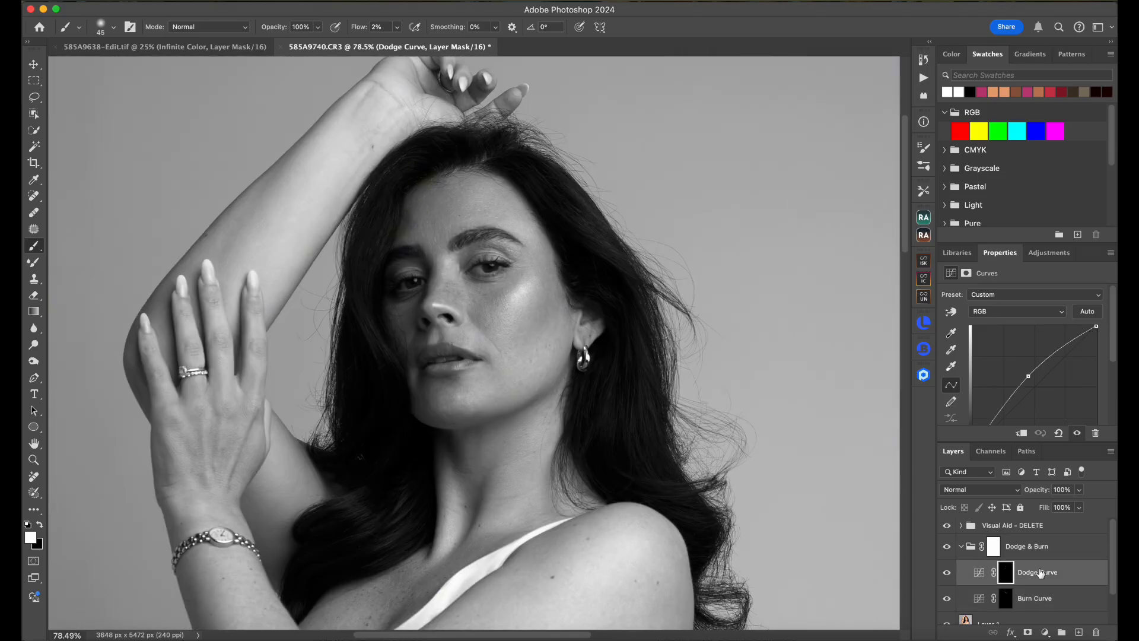
Brighten the cheekbone highlight below the eye on the Dodge Curve mask with an 80 px brush.
key(bracketright)
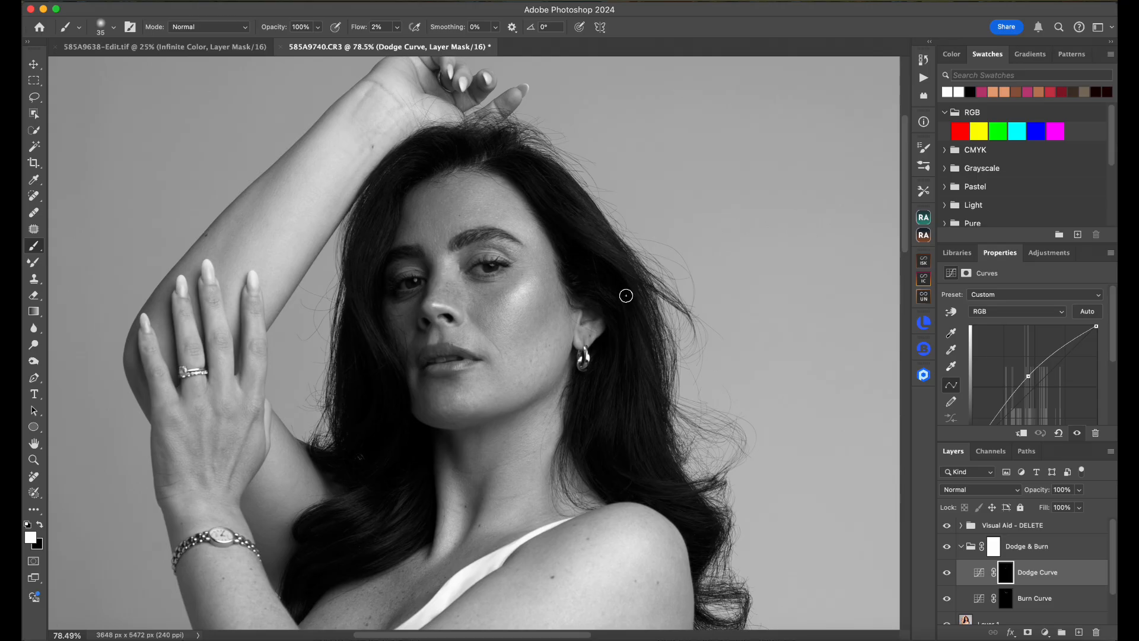
key(])
key(])
key(])
key(])
key(])
key(])
mouse_move(512, 307)
mouse_down()
mouse_move(544, 262)
mouse_move(482, 296)
mouse_move(490, 307)
mouse_move(544, 251)
mouse_move(525, 304)
mouse_move(476, 321)
mouse_move(546, 258)
mouse_move(525, 259)
mouse_move(489, 299)
mouse_move(541, 262)
mouse_move(523, 284)
mouse_move(542, 278)
mouse_move(540, 266)
mouse_move(496, 294)
mouse_up()
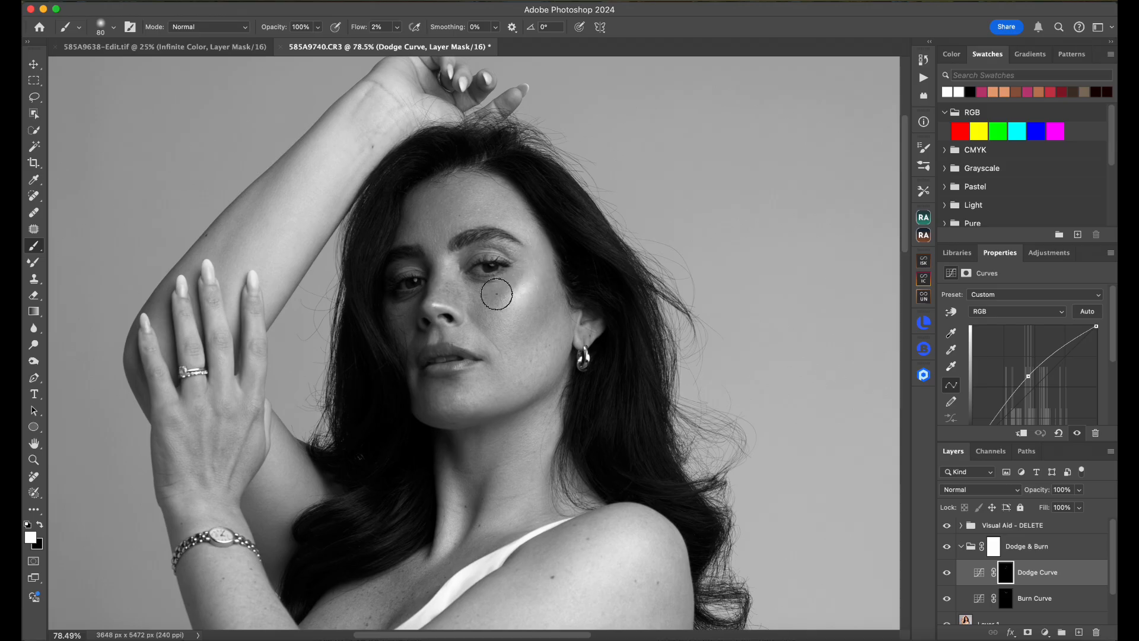
Dodge the brow bone, nose and centre of the forehead on the Dodge Curve mask with a 45 px brush.
key([)
key([)
key([)
key([)
mouse_move(474, 251)
mouse_down()
mouse_move(515, 256)
mouse_move(491, 247)
mouse_up()
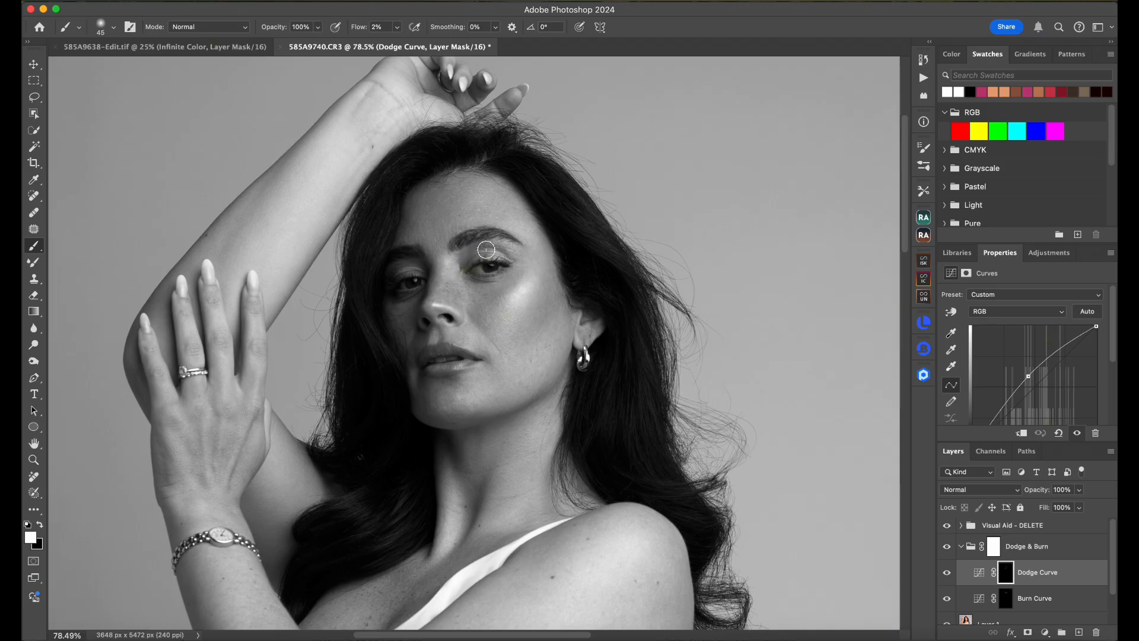
mouse_move(437, 298)
mouse_down()
mouse_move(452, 309)
mouse_move(444, 303)
mouse_up()
drag(448, 256, 449, 204)
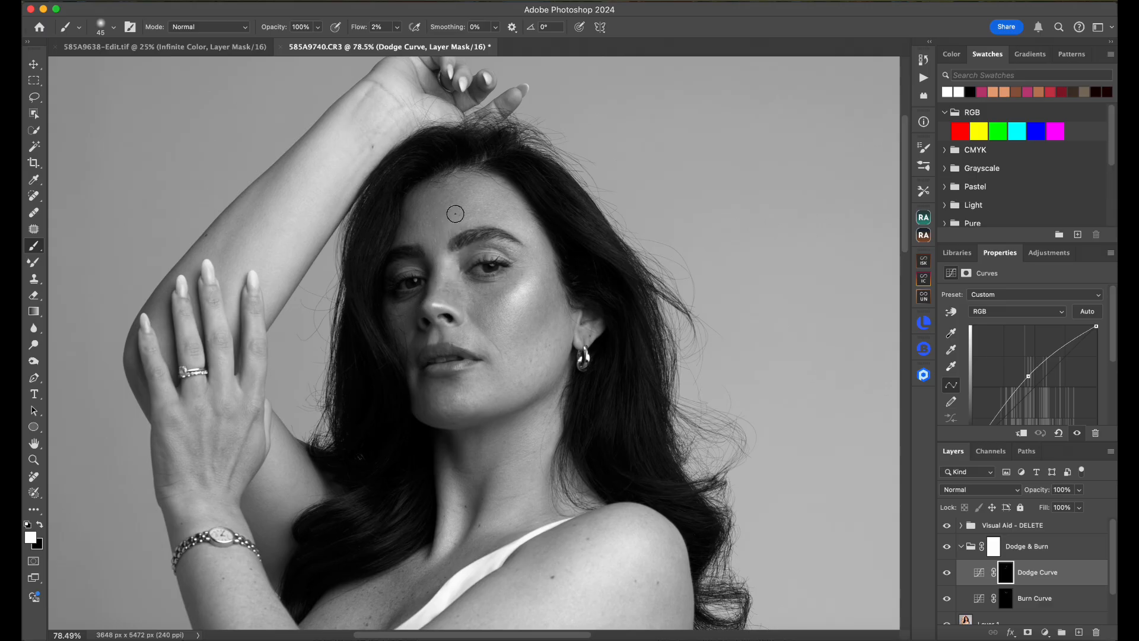
Burn the shadowed forehead edge near the hairline with a 70 px brush on the Burn Curve mask, and enlarge it to 90 px for the neck.
key(alt+bracketleft)
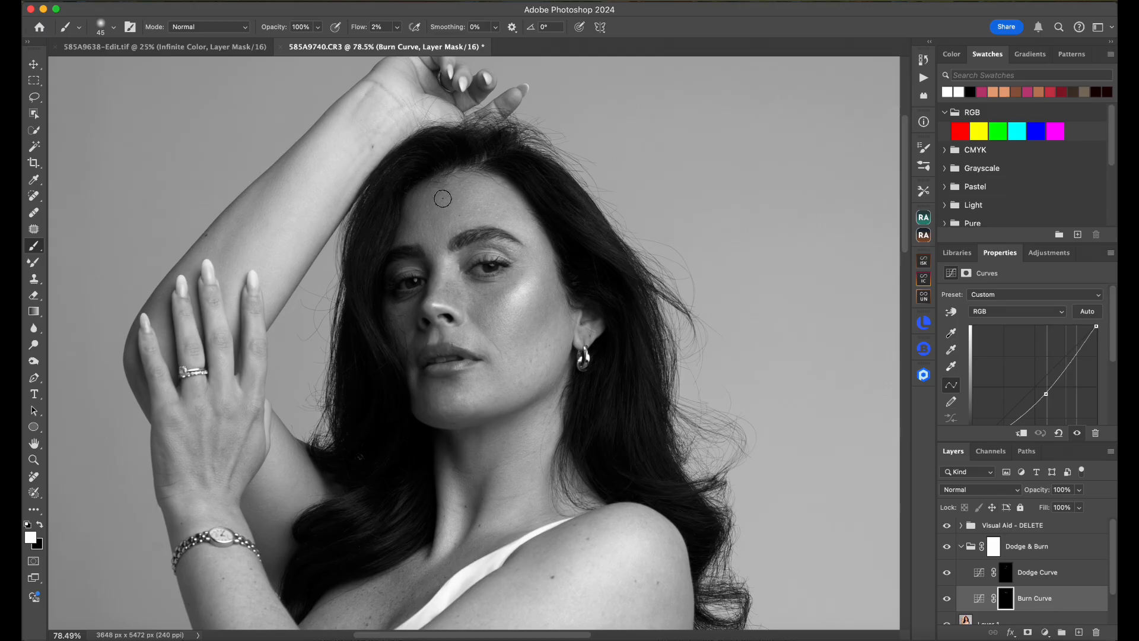
key(bracketright)
key(bracketright)
key(bracketright)
mouse_move(409, 208)
mouse_down()
mouse_move(459, 170)
mouse_move(404, 209)
mouse_move(423, 198)
mouse_move(406, 231)
mouse_move(436, 181)
mouse_move(475, 174)
mouse_move(433, 175)
mouse_move(387, 227)
mouse_up()
key(bracketleft)
key(bracketright)
key(bracketright)
key(bracketright)
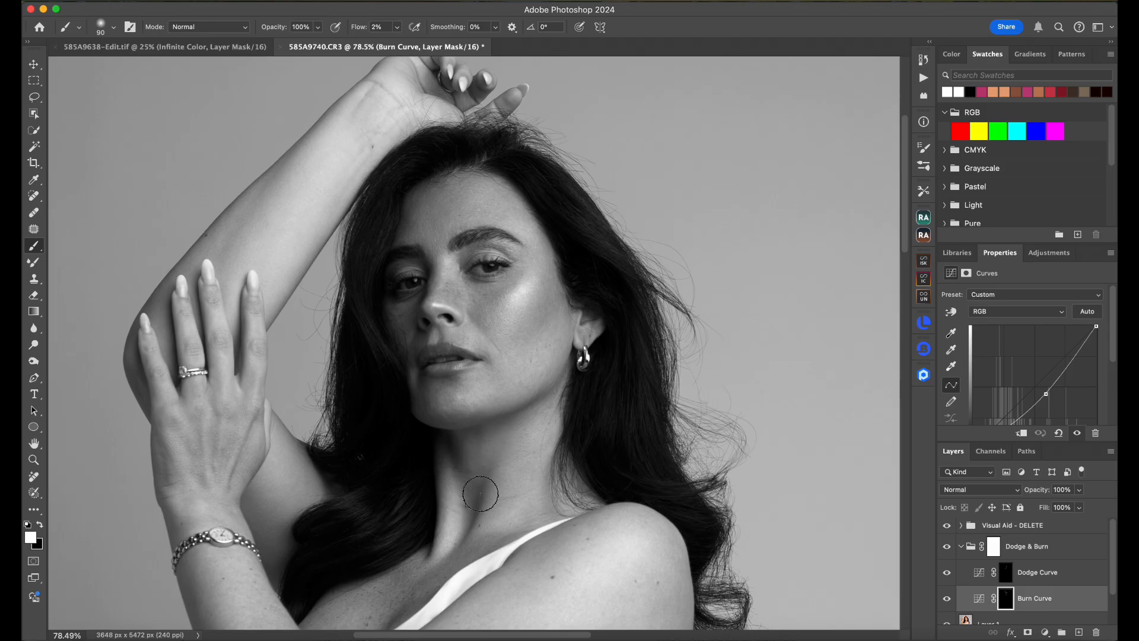
Compare the portrait with the Dodge & Burn group hidden and shown to judge the face contouring.
key(super+minus)
key(super+minus)
key(super+minus)
scroll(726, 271, down, 5)
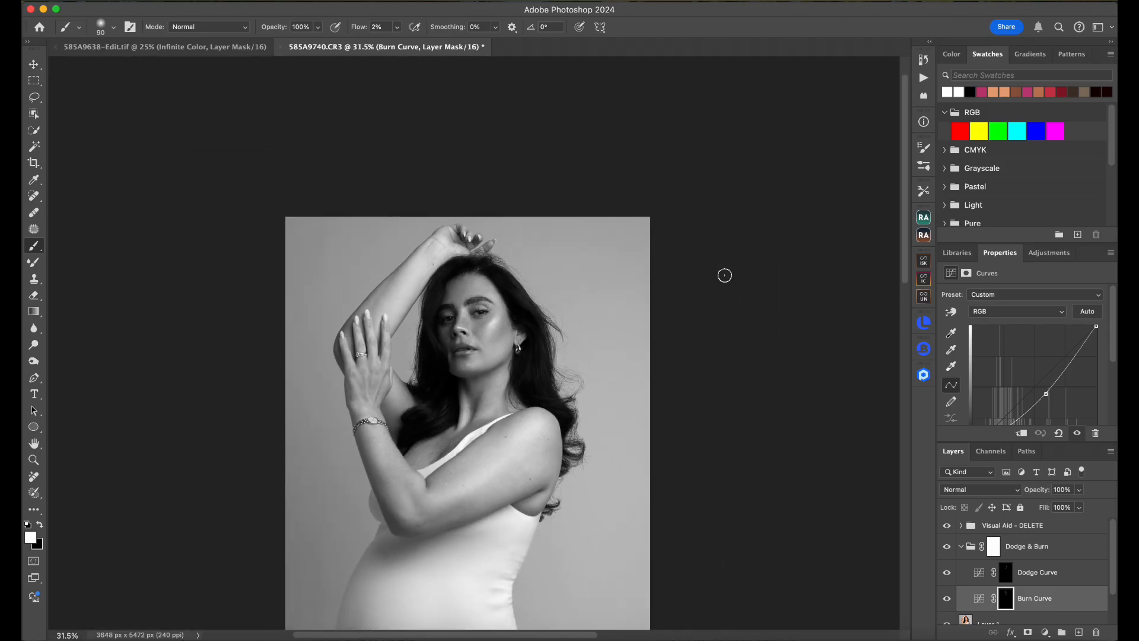
scroll(724, 276, up, 5)
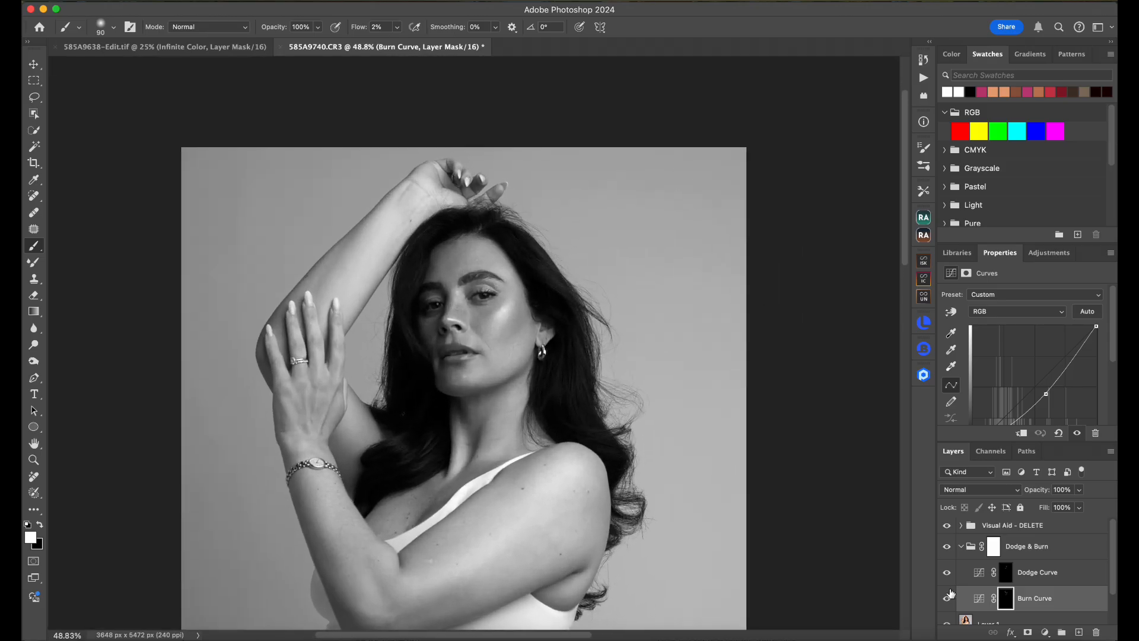
click(945, 547)
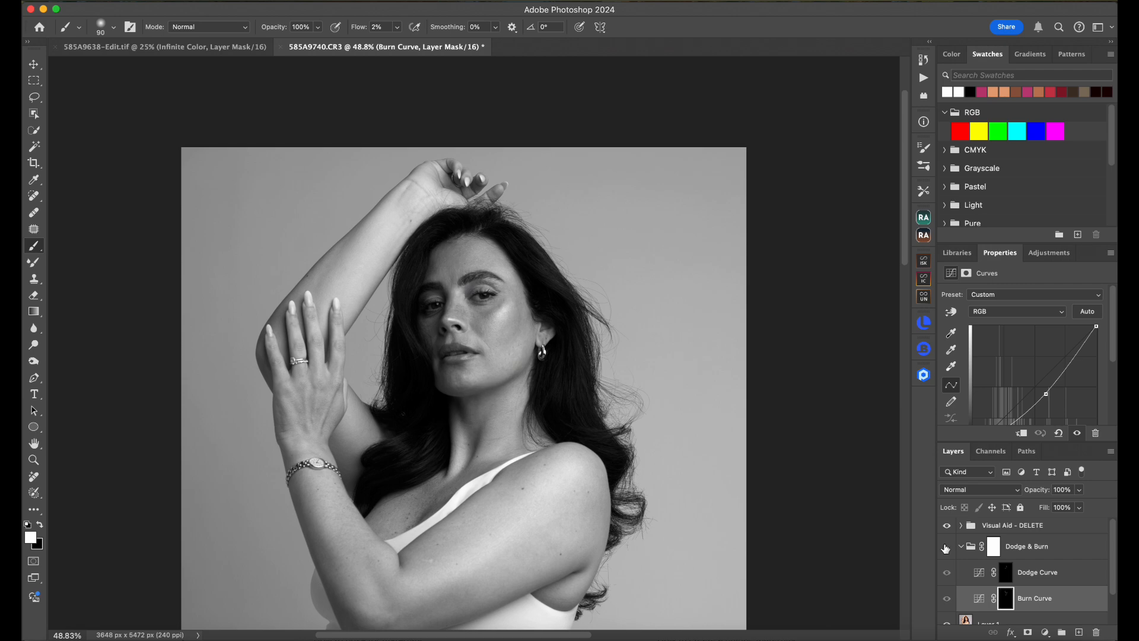
click(946, 547)
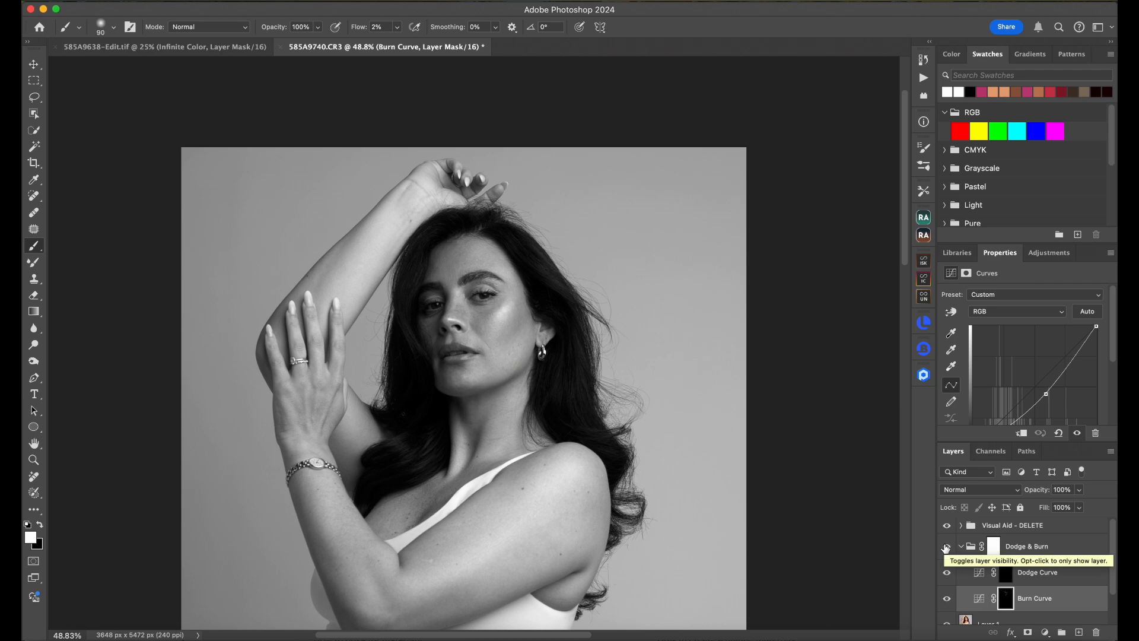
Shape the belly and lower dress with a 300 px brush on the Dodge Curve and Burn Curve masks, reducing it to 250 px.
scroll(706, 260, up, 5)
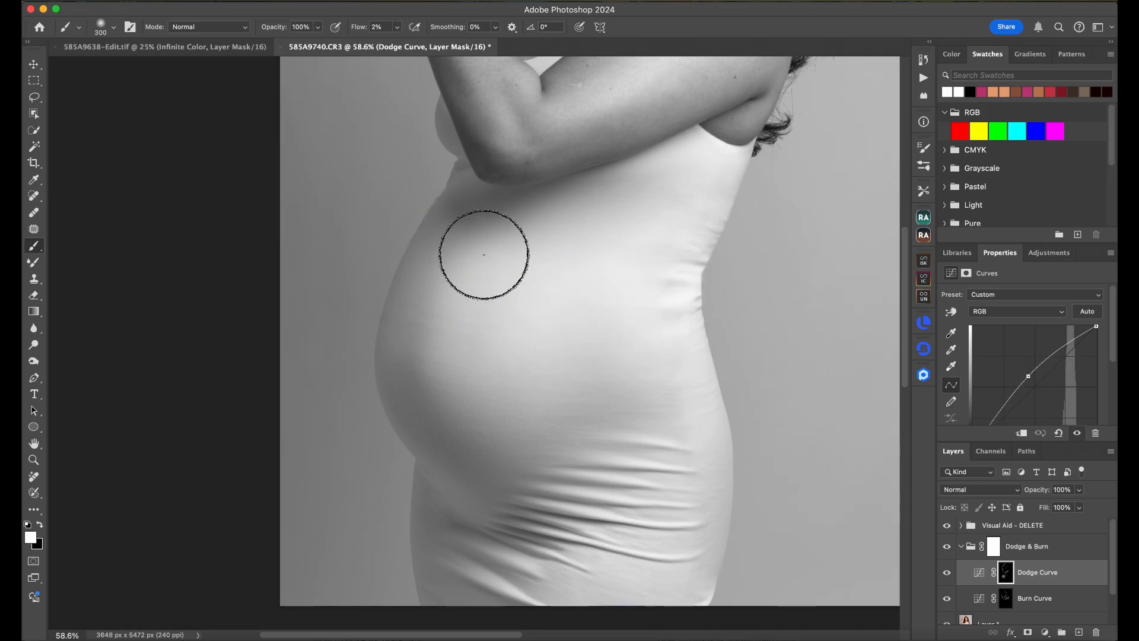
click(1009, 594)
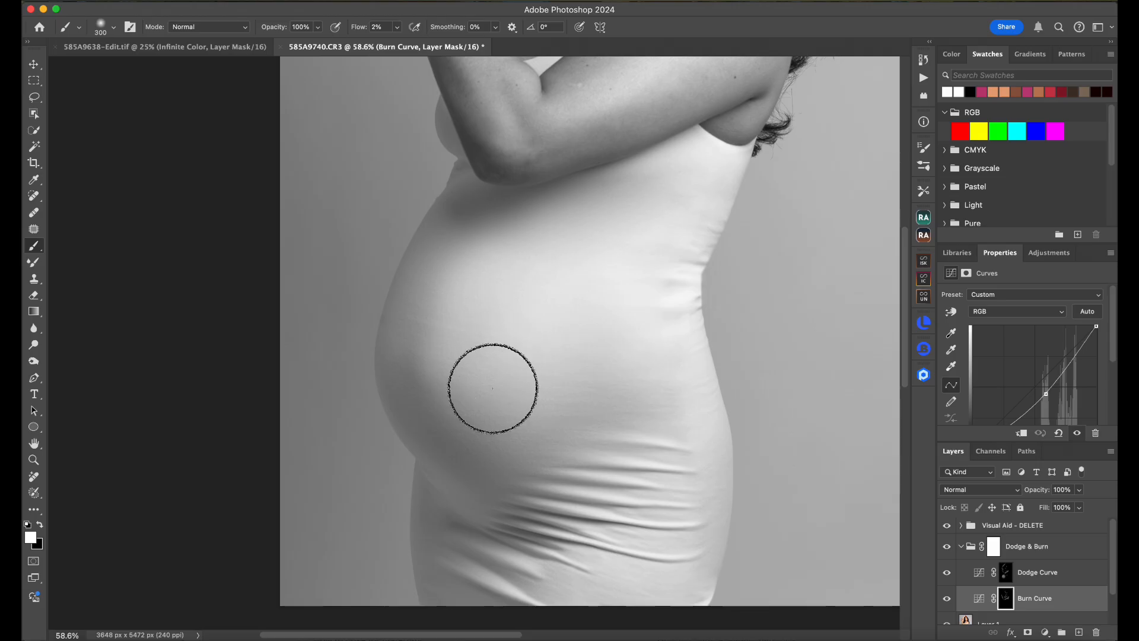
key(bracketleft)
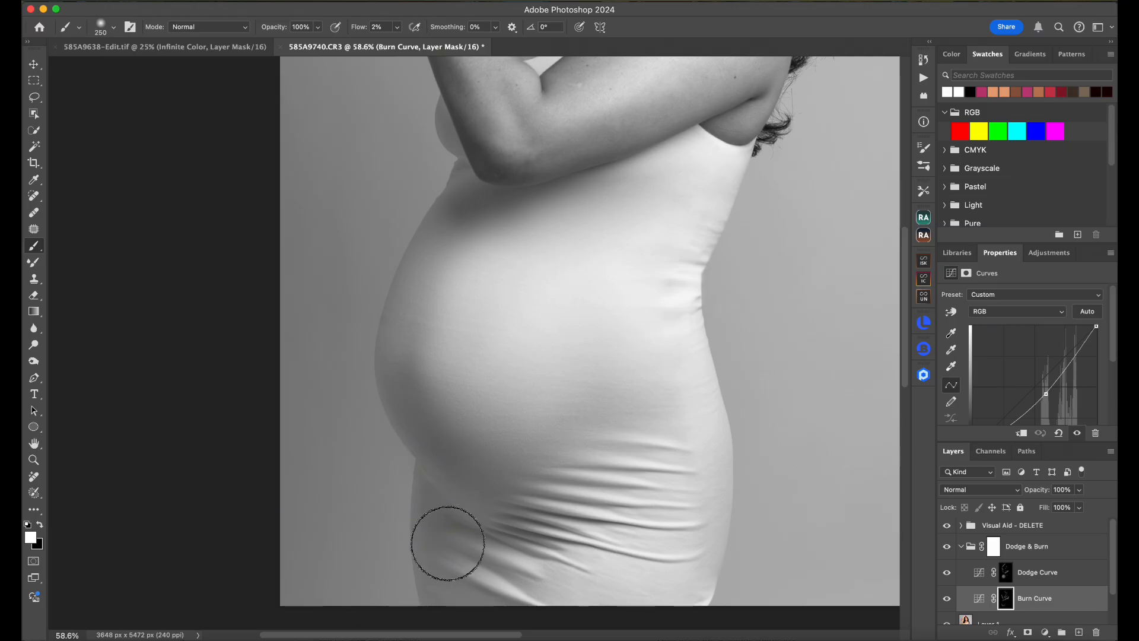
Compare the full portrait in colour with the Dodge & Burn group hidden and shown.
scroll(564, 452, down, 3)
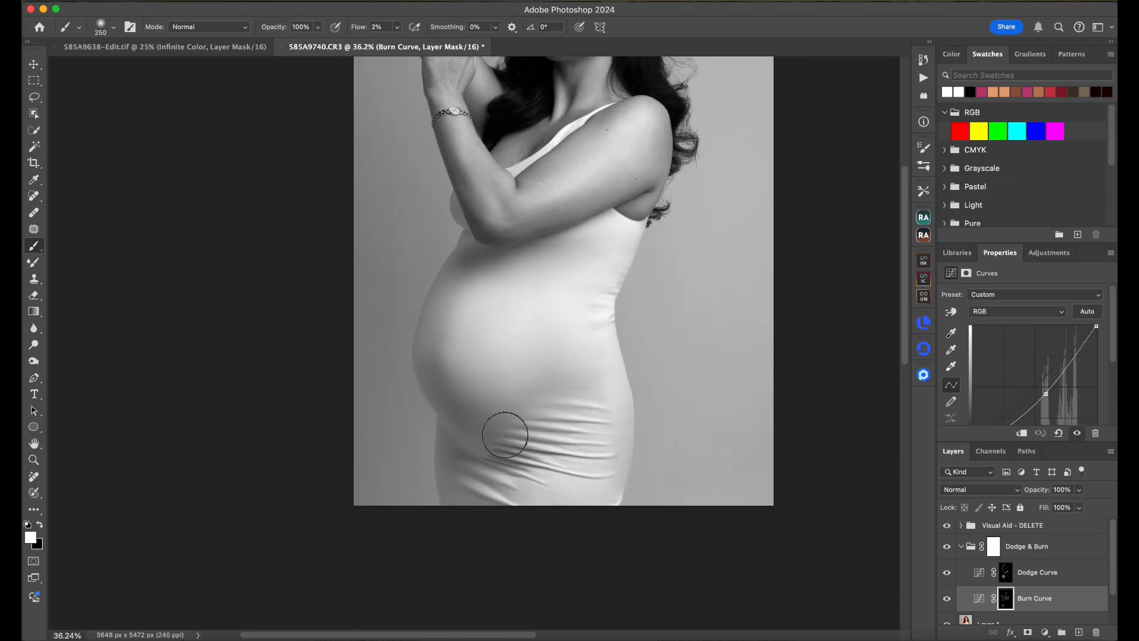
scroll(562, 402, down, 1)
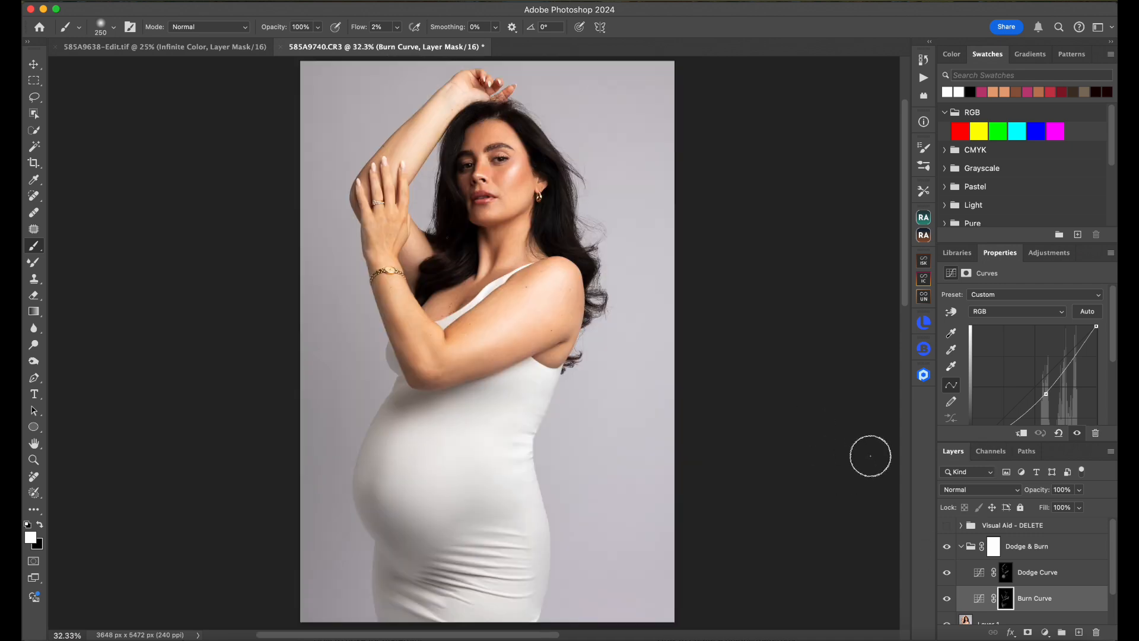
click(948, 547)
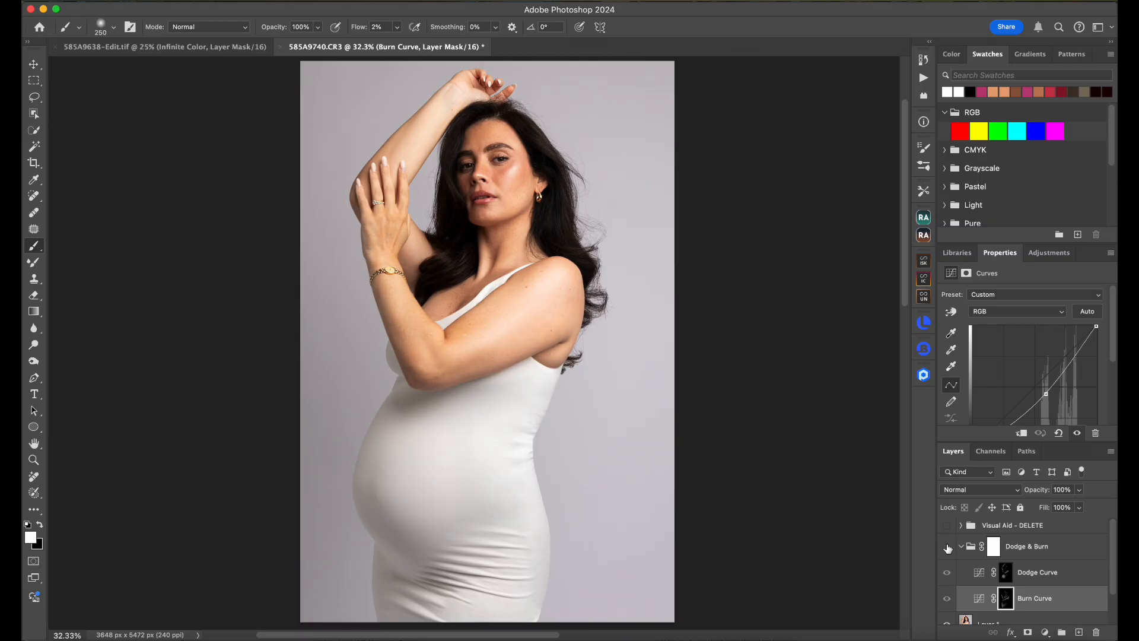
click(947, 547)
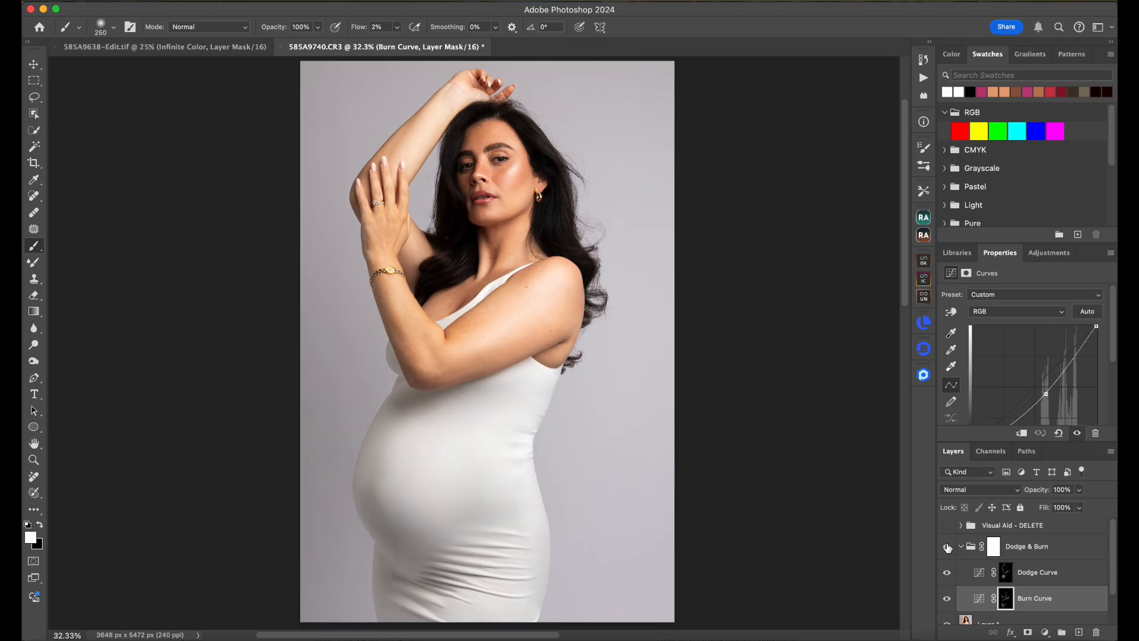
Delete the Visual Aid - DELETE group and collapse the Dodge & Burn group.
click(1009, 527)
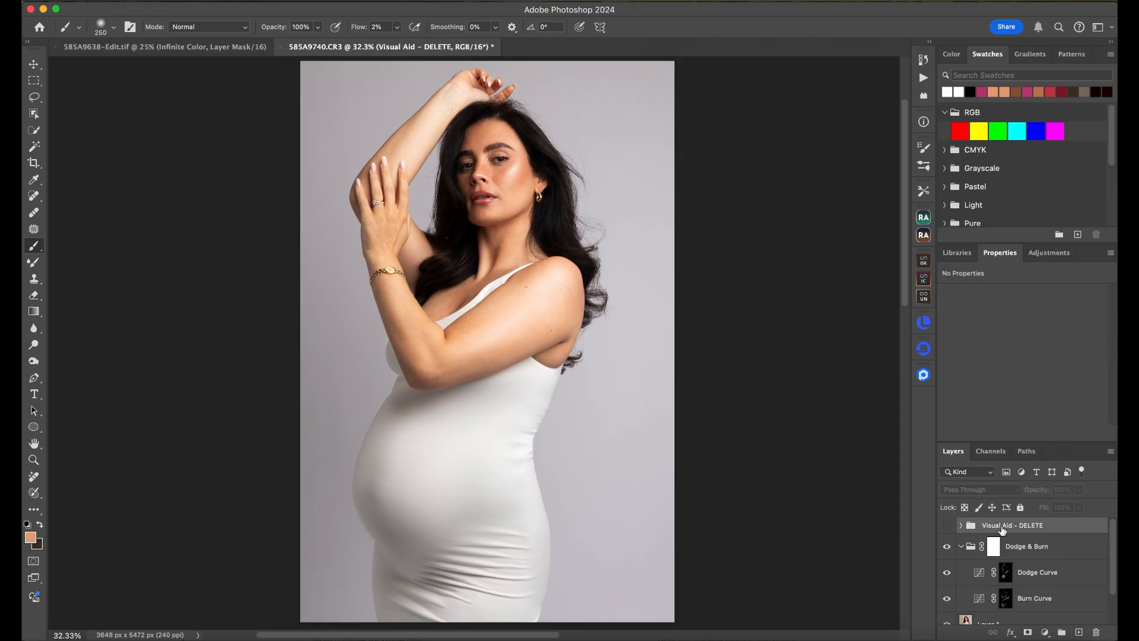
key(Delete)
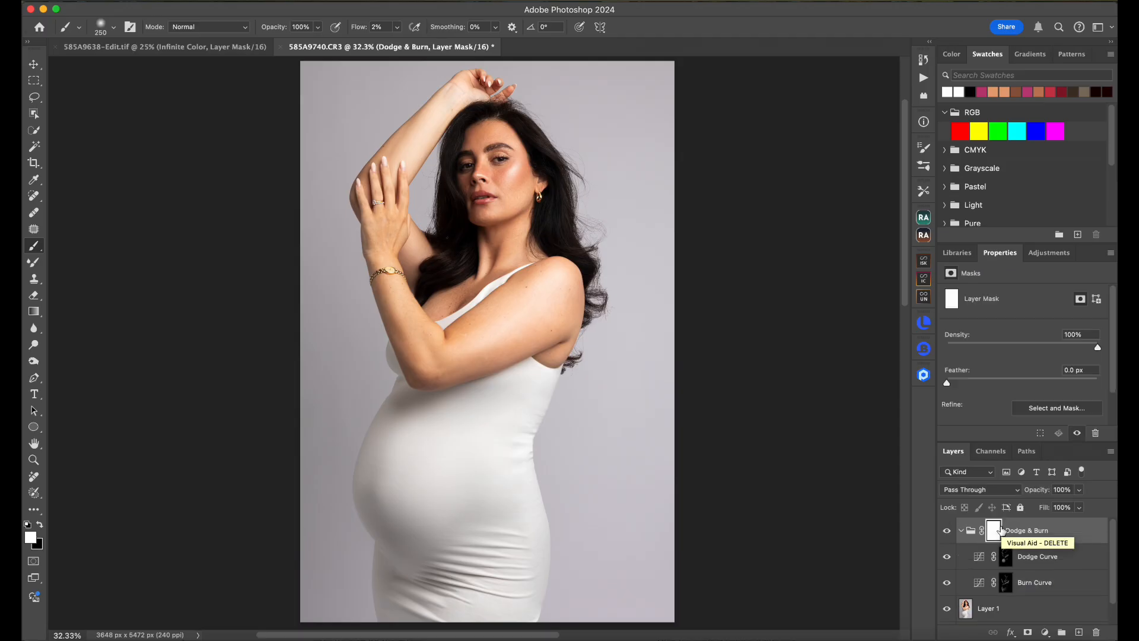
click(961, 531)
click(961, 531)
click(961, 531)
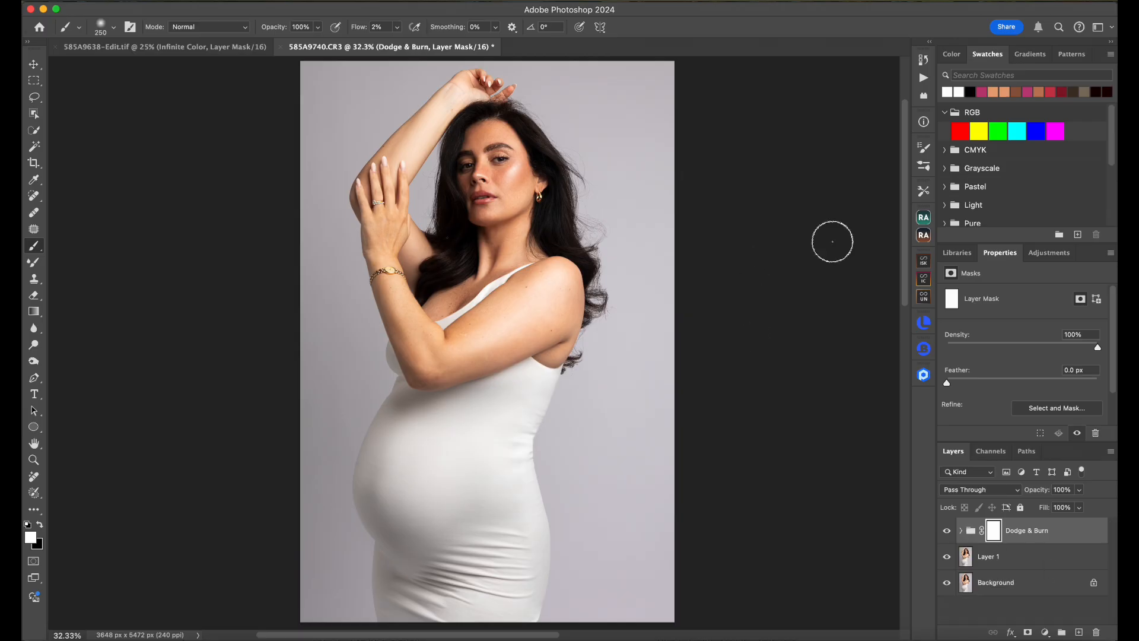
Run Beauty Retouch frequency separation via Gaussian Blur, previewing the eye area and accepting a 6.4 px radius.
click(923, 218)
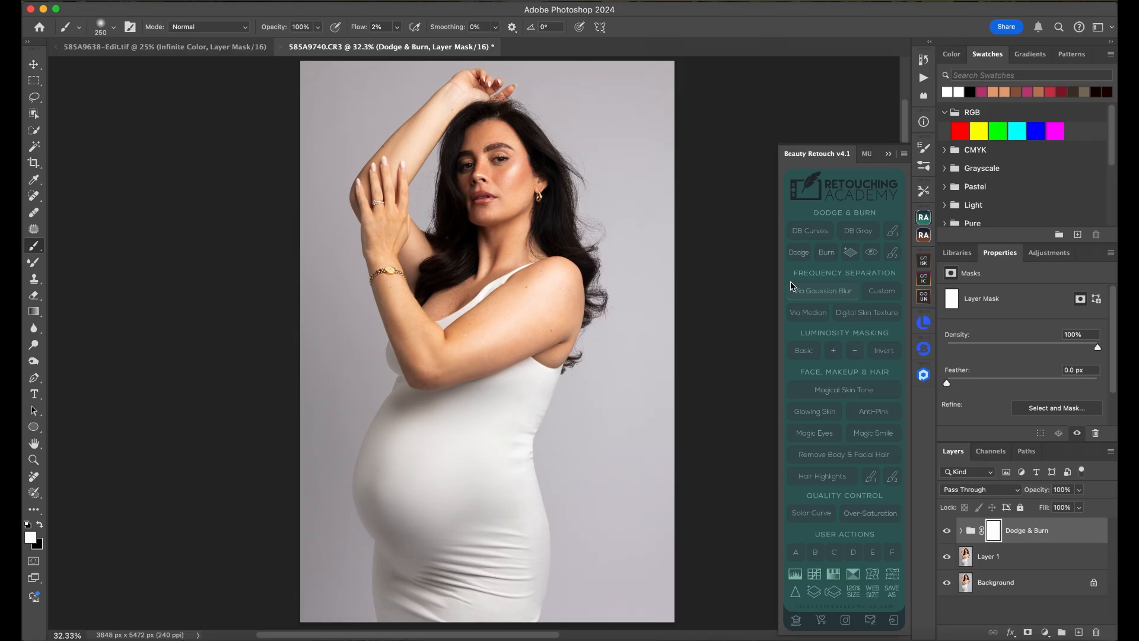
click(822, 292)
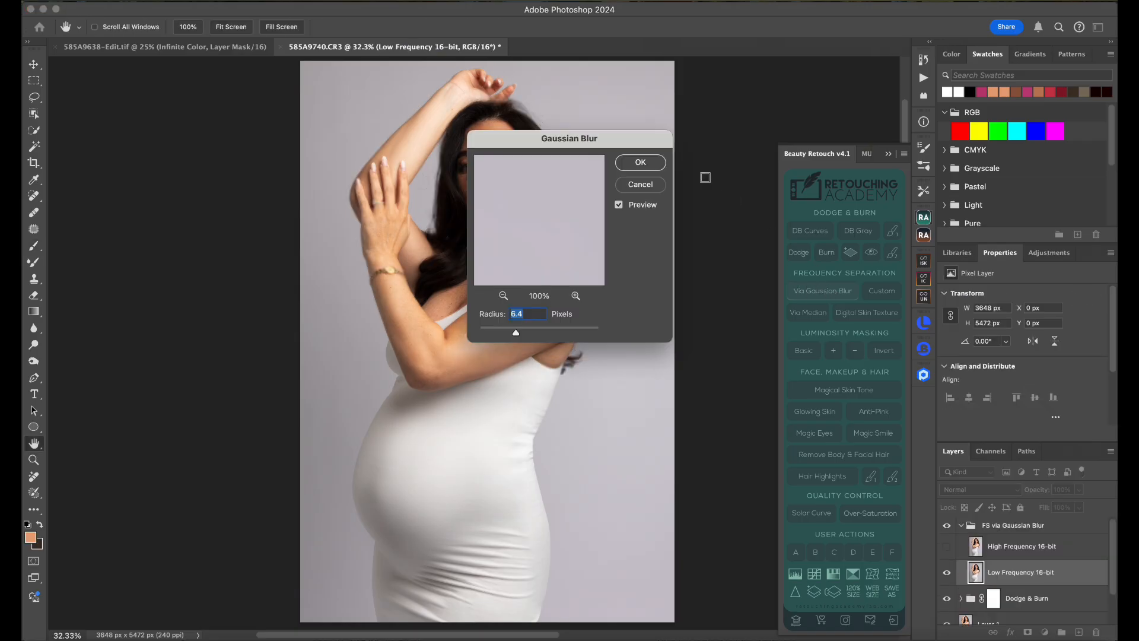
click(453, 170)
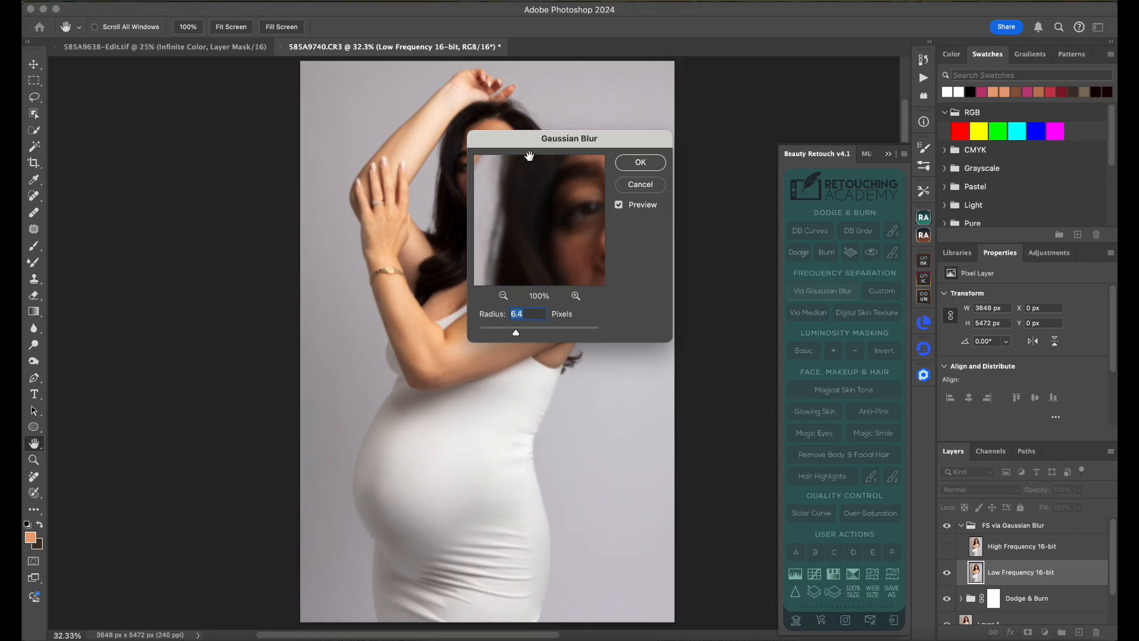
drag(532, 149, 617, 138)
click(509, 157)
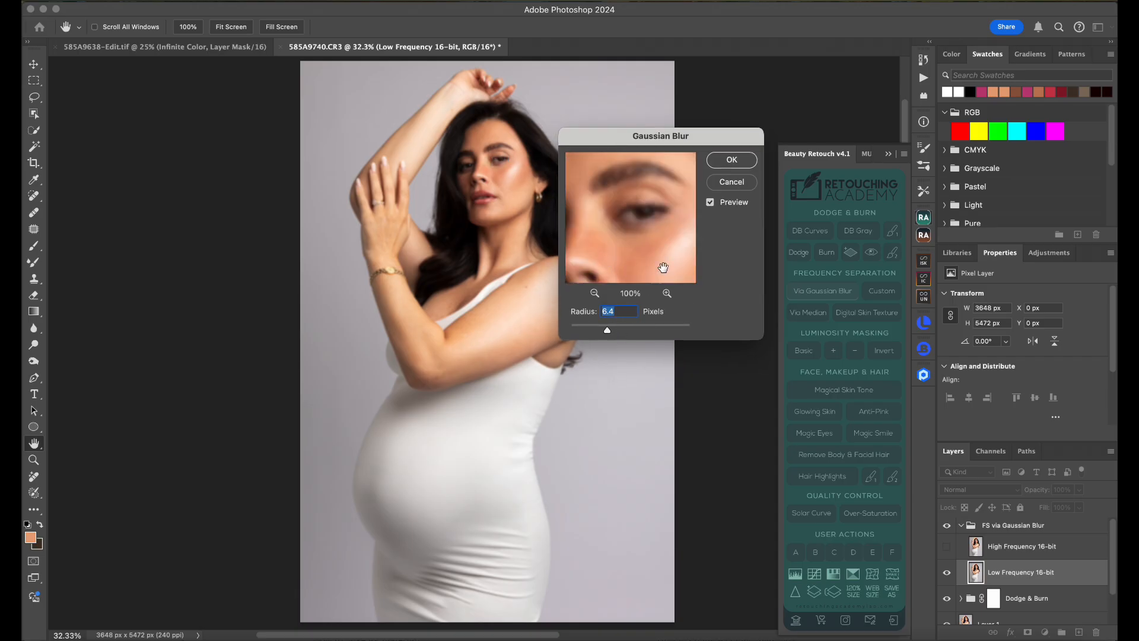
click(734, 160)
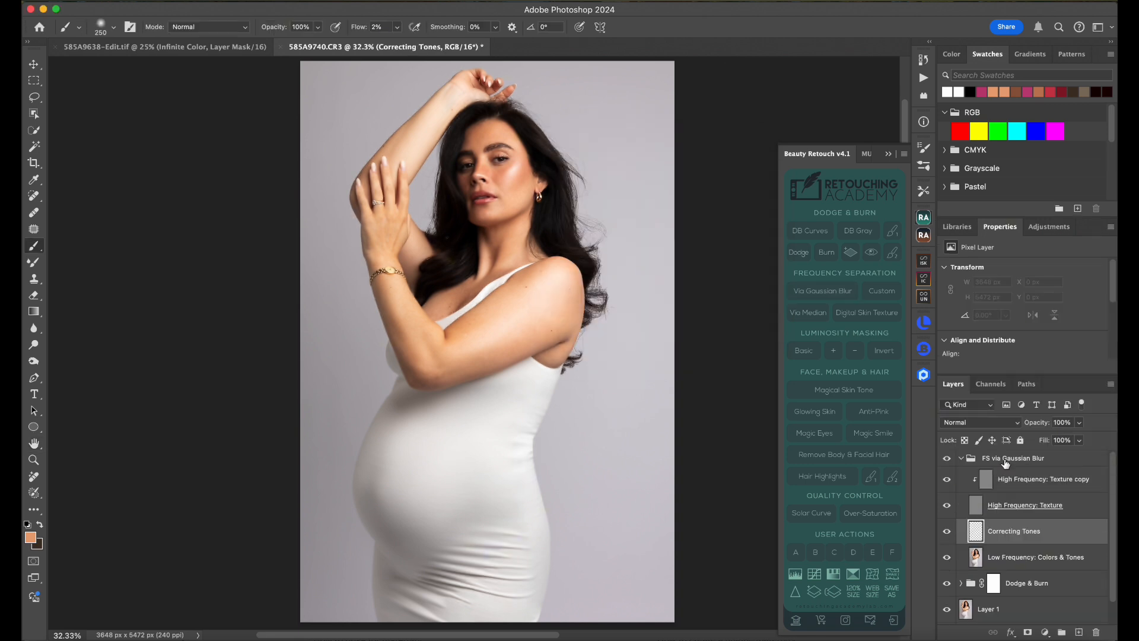
Review the frequency separation's texture and colour layers, ending with the High Frequency: Texture copy layer selected.
click(1009, 505)
click(1013, 558)
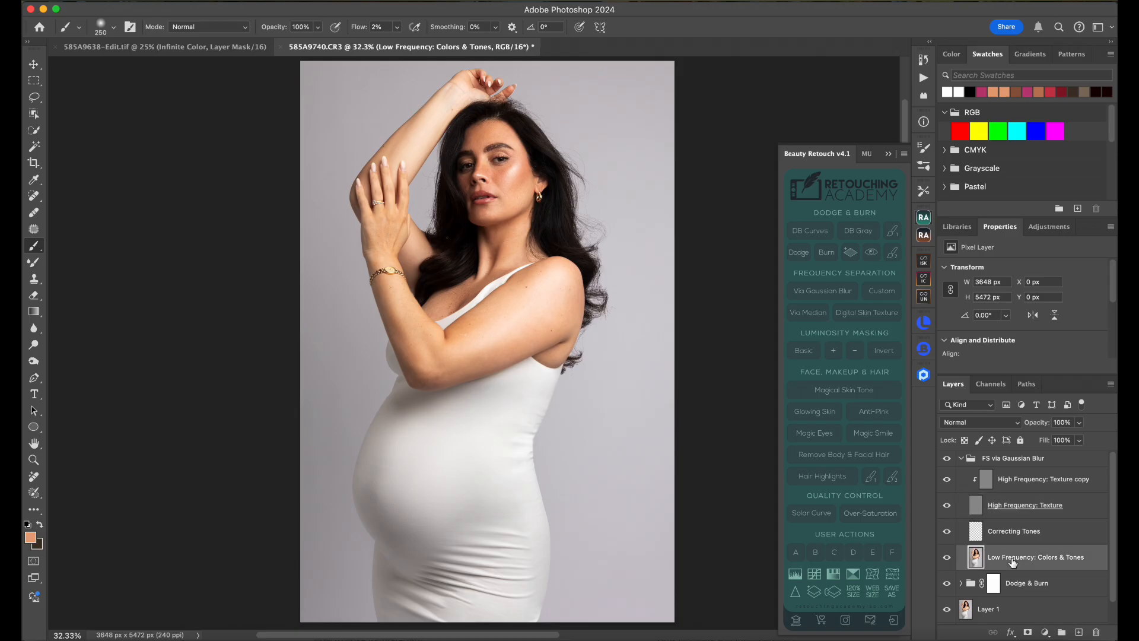
click(1081, 505)
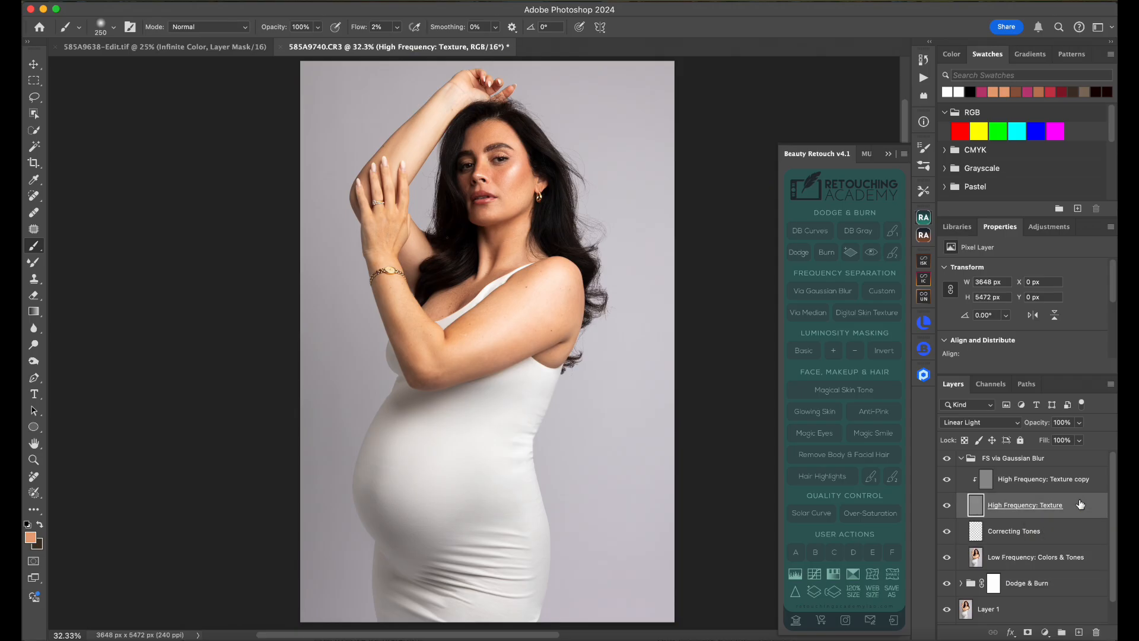
click(1035, 484)
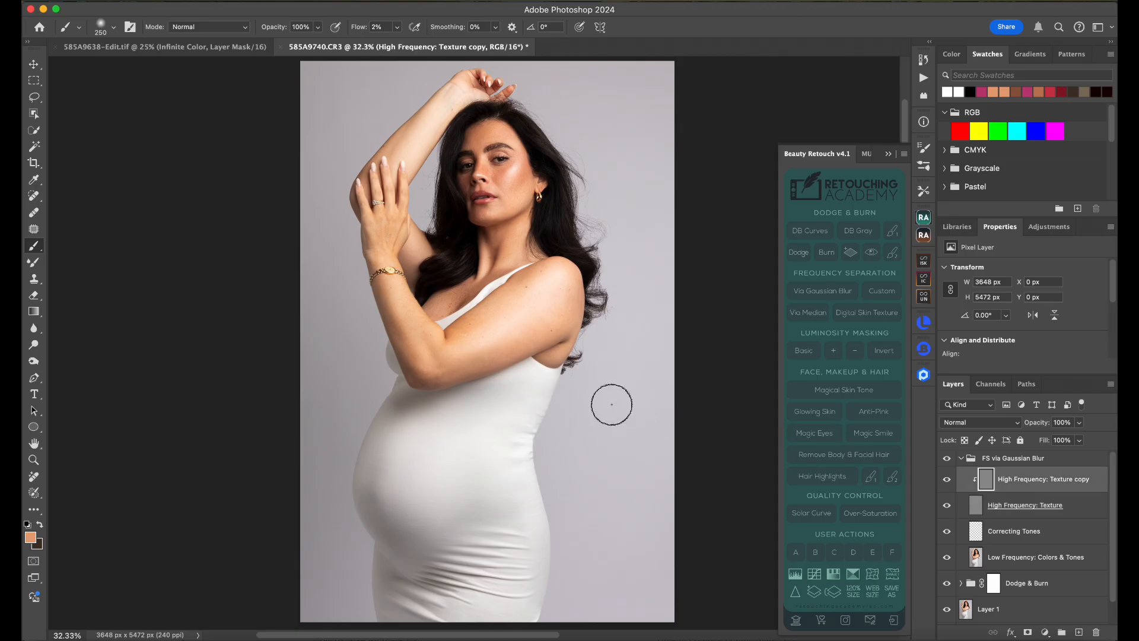
Set up the Clone Stamp tool to sample the Current Layer only and close the Beauty Retouch panel.
scroll(612, 405, up, 5)
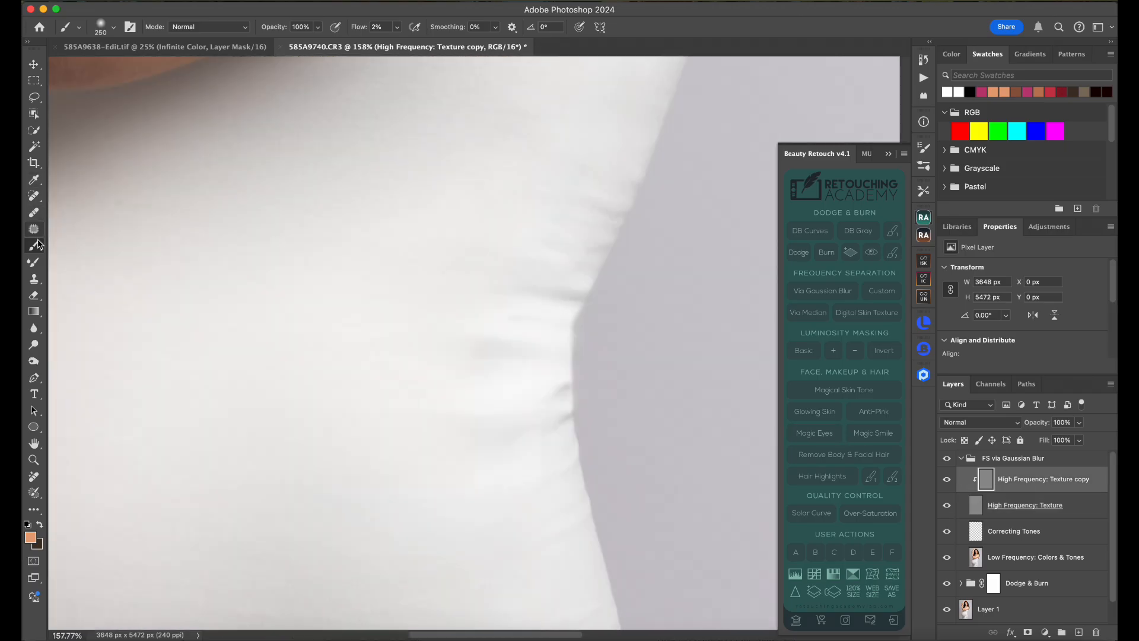
click(35, 280)
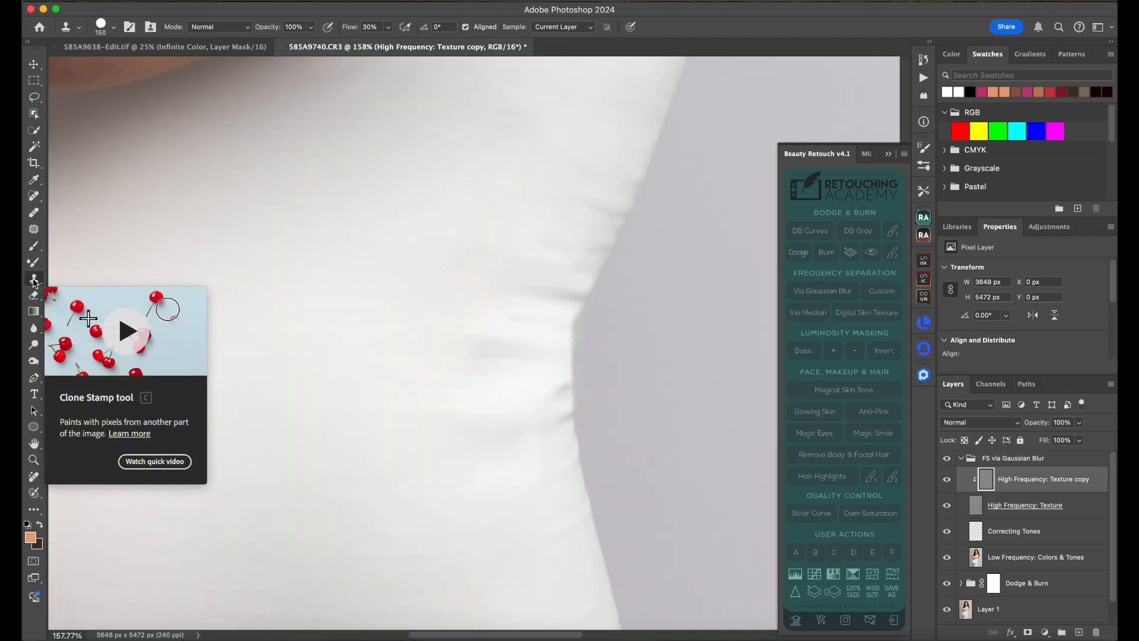
click(563, 27)
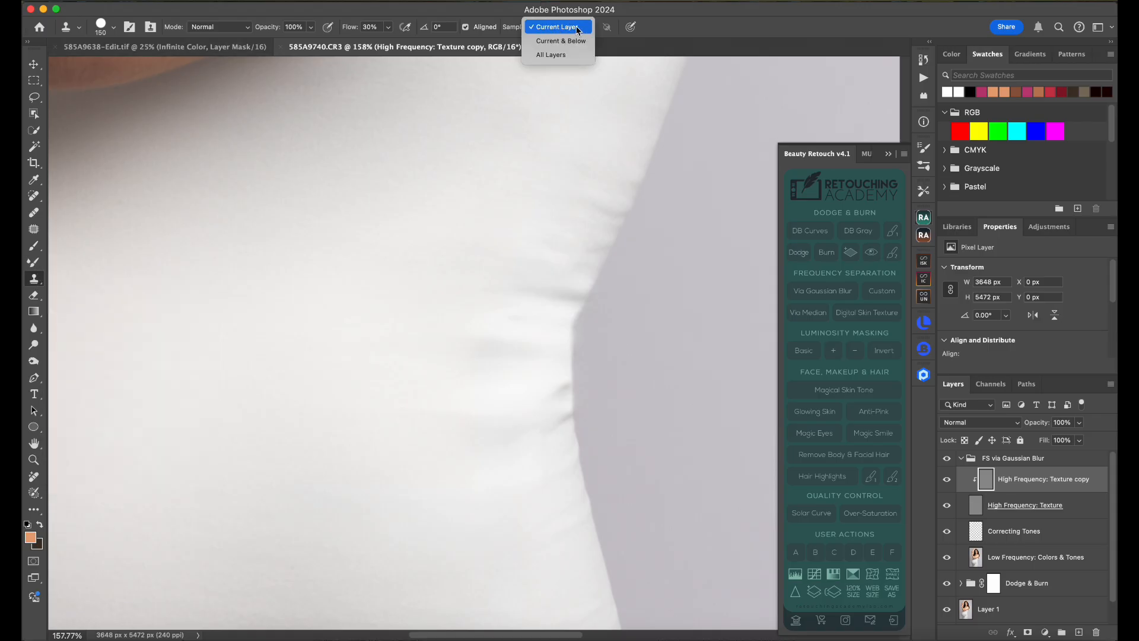
click(578, 28)
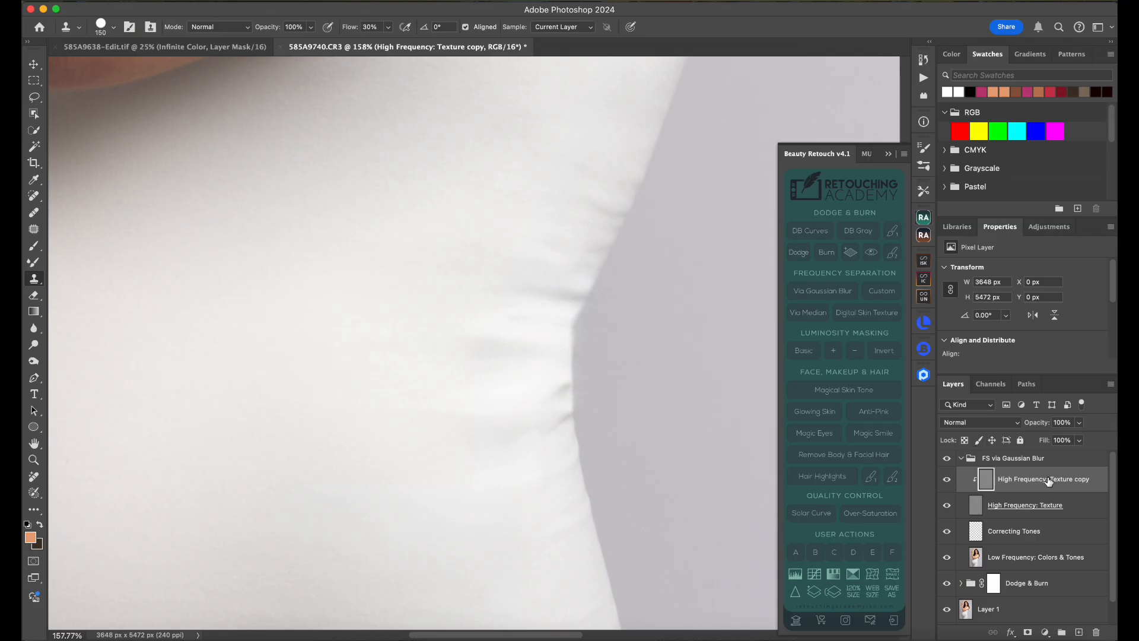
click(926, 218)
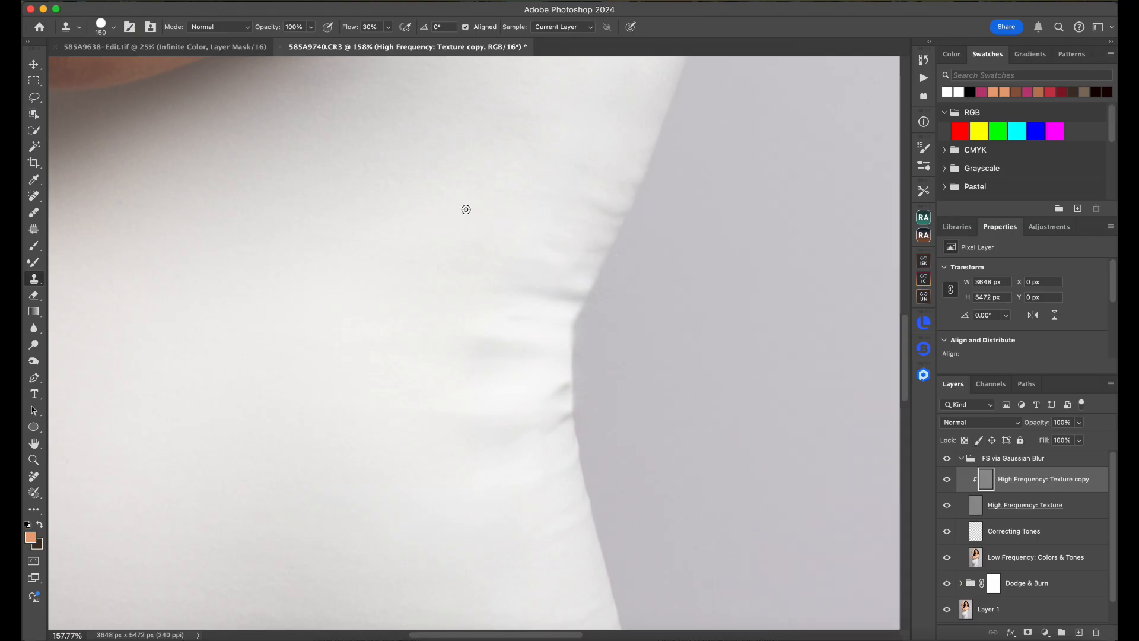
Clone clean fabric texture over the creases at the back of the dress's waist, reducing the brush to 80 px.
alt+click(445, 213)
key([)
key([)
key([)
key([)
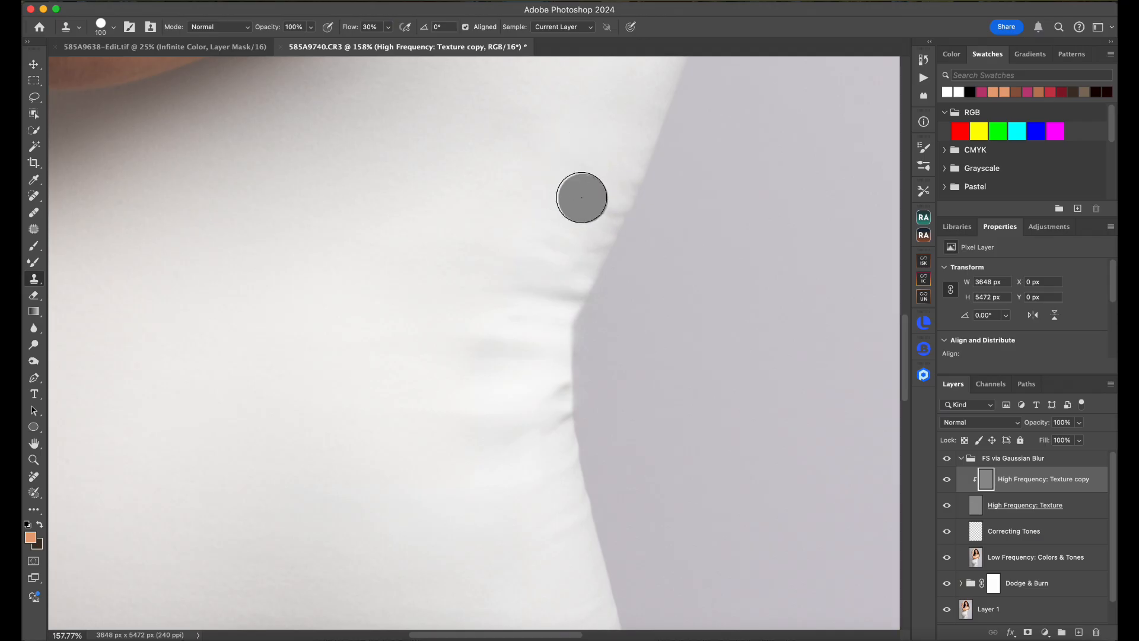
mouse_move(597, 204)
mouse_down()
mouse_move(600, 222)
mouse_move(606, 194)
mouse_move(567, 235)
mouse_move(532, 249)
mouse_move(585, 208)
mouse_move(585, 190)
mouse_up()
mouse_move(555, 289)
mouse_down()
mouse_move(570, 279)
mouse_move(540, 313)
mouse_move(537, 298)
mouse_move(486, 312)
mouse_up()
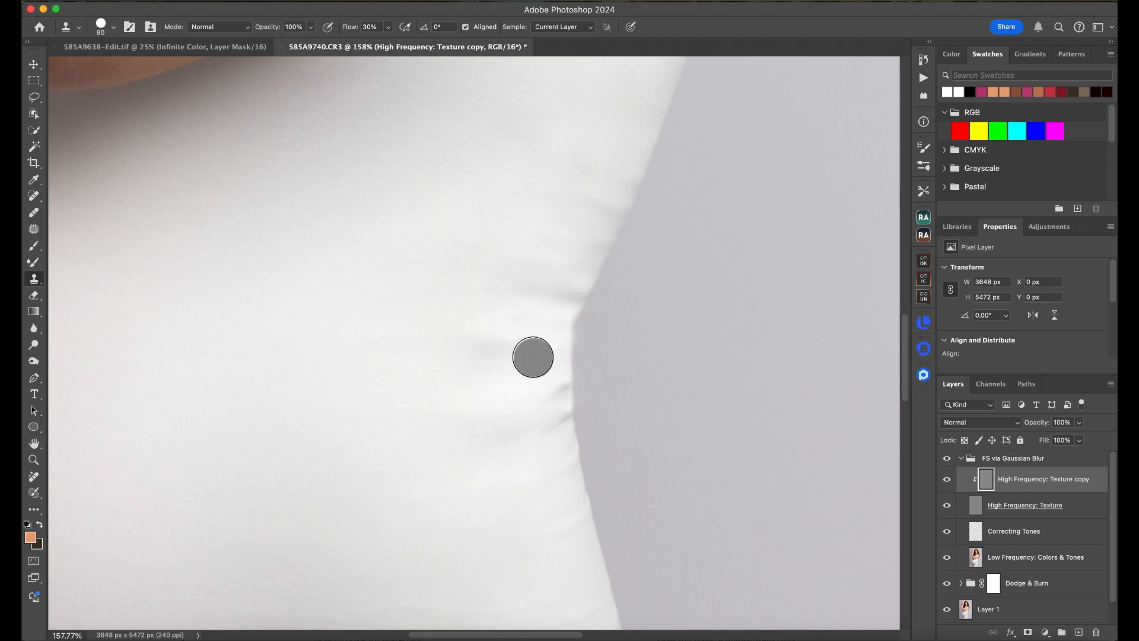
mouse_move(548, 401)
mouse_down()
mouse_move(560, 514)
mouse_move(566, 505)
mouse_up()
Clone smooth fabric texture over the dress between the waist and the folds, including its outer edge.
scroll(566, 505, down, 10)
alt+click(521, 248)
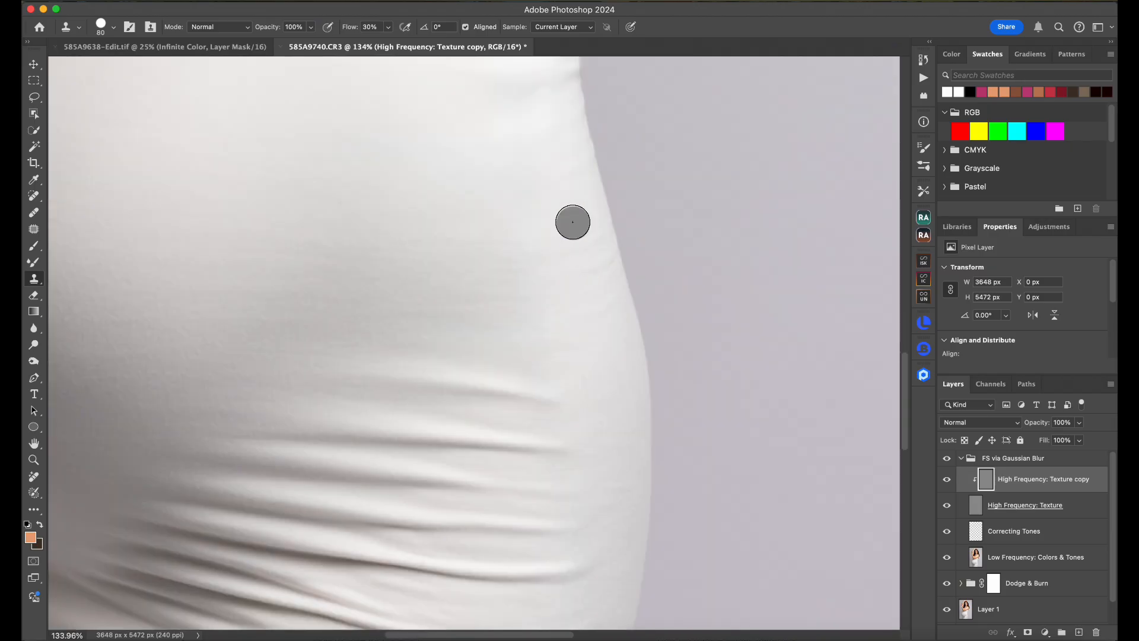
mouse_move(575, 225)
mouse_down()
mouse_move(600, 293)
mouse_move(598, 259)
mouse_move(598, 274)
mouse_move(588, 264)
mouse_up()
alt+click(547, 203)
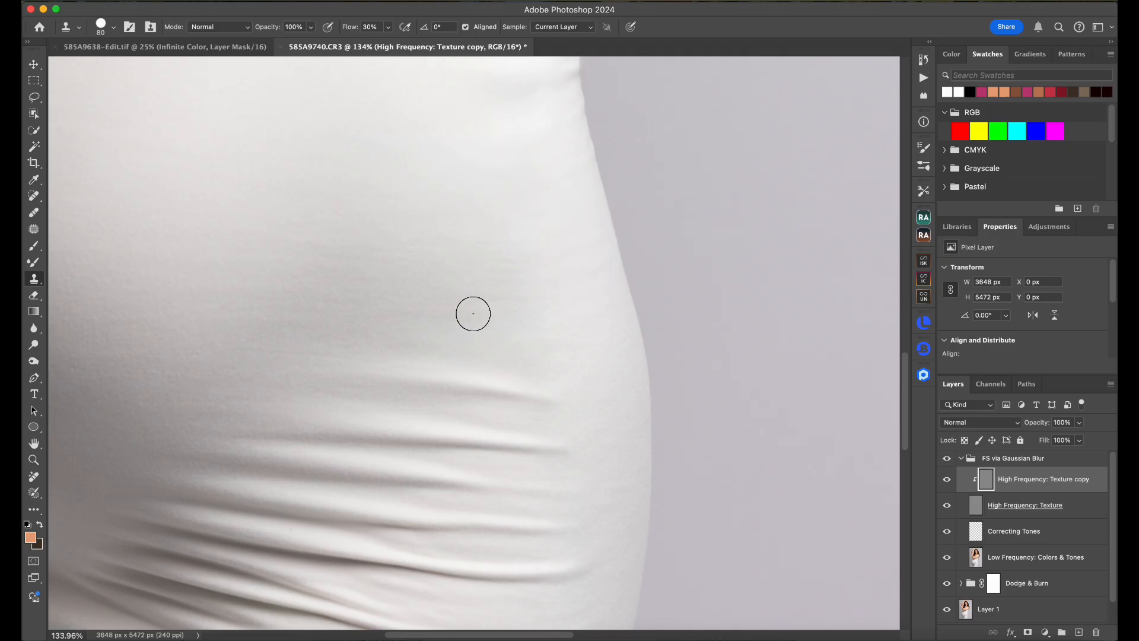
drag(487, 193, 484, 193)
drag(455, 309, 432, 277)
alt+click(430, 160)
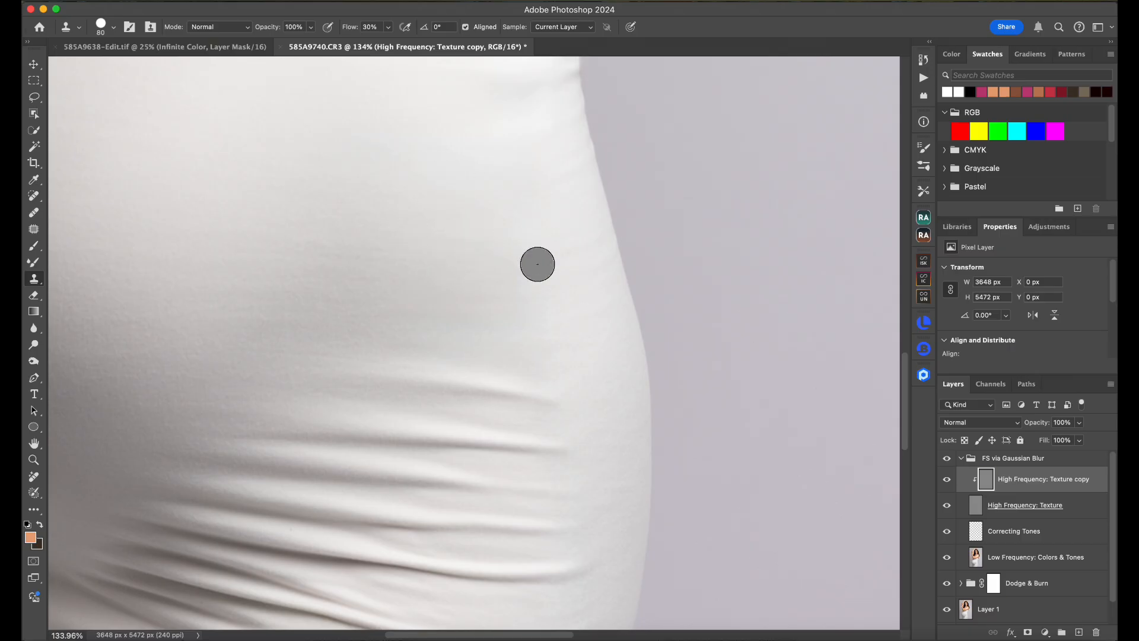
Clone clean fabric texture over the lower part of the dress beneath the folds, resampling nearby areas.
scroll(585, 328, down, 3)
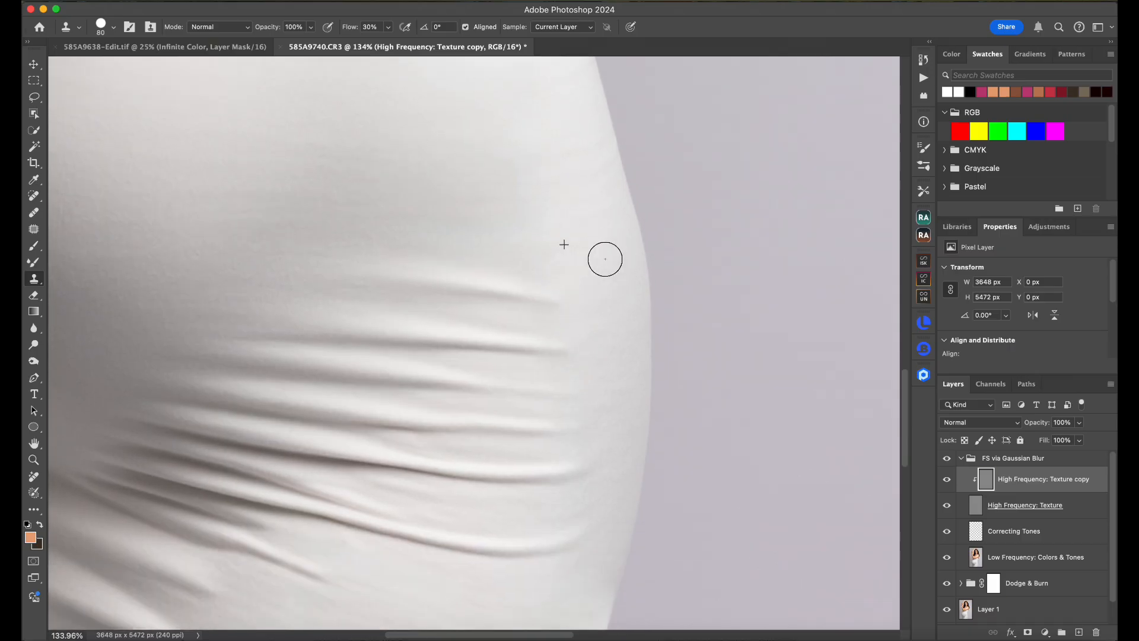
scroll(567, 243, down, 2)
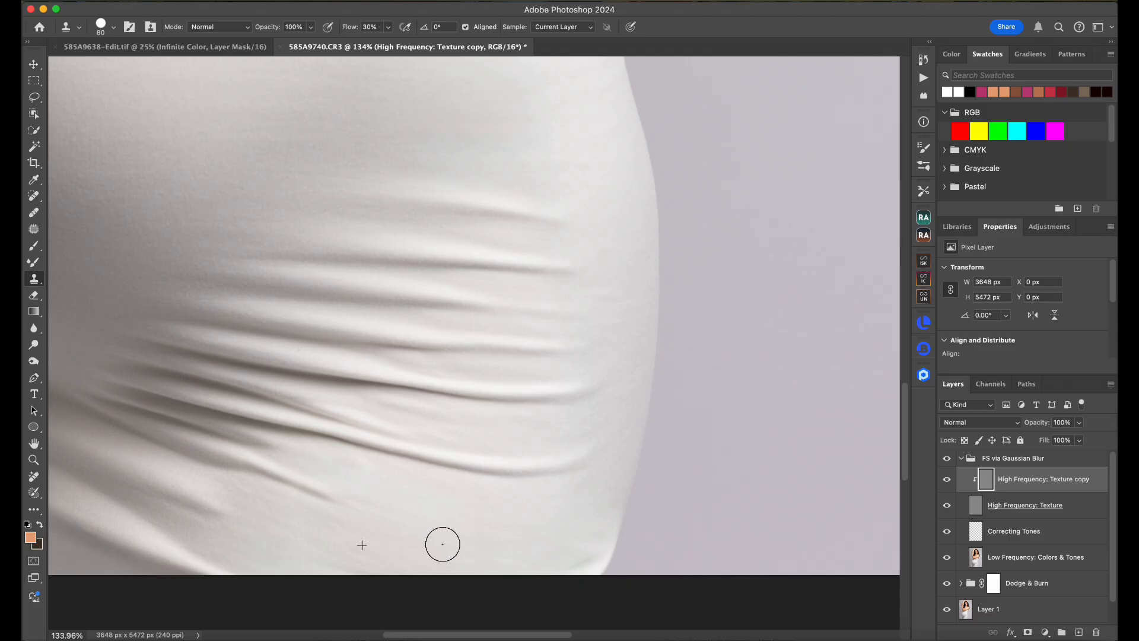
mouse_move(443, 544)
mouse_down()
mouse_move(464, 523)
mouse_move(422, 493)
mouse_move(457, 535)
mouse_move(487, 530)
mouse_move(446, 542)
mouse_move(428, 524)
mouse_move(455, 527)
mouse_move(393, 501)
mouse_move(473, 559)
mouse_move(504, 539)
mouse_up()
alt+click(422, 493)
alt+click(428, 524)
alt+click(410, 531)
click(490, 537)
alt+click(456, 527)
click(561, 550)
alt+click(502, 533)
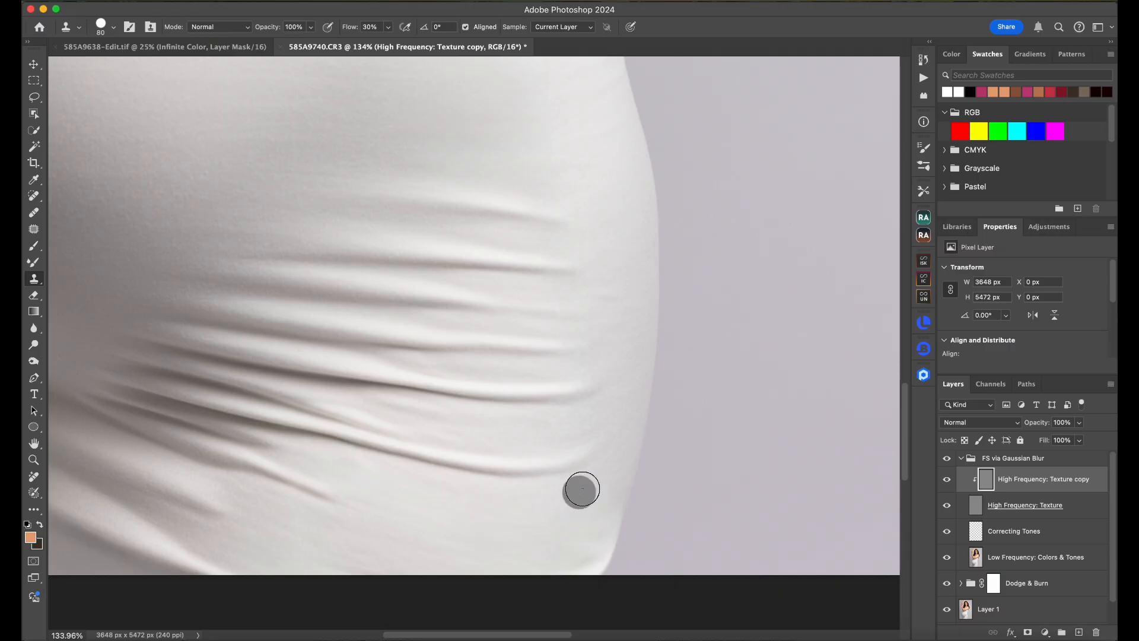
drag(602, 487, 597, 493)
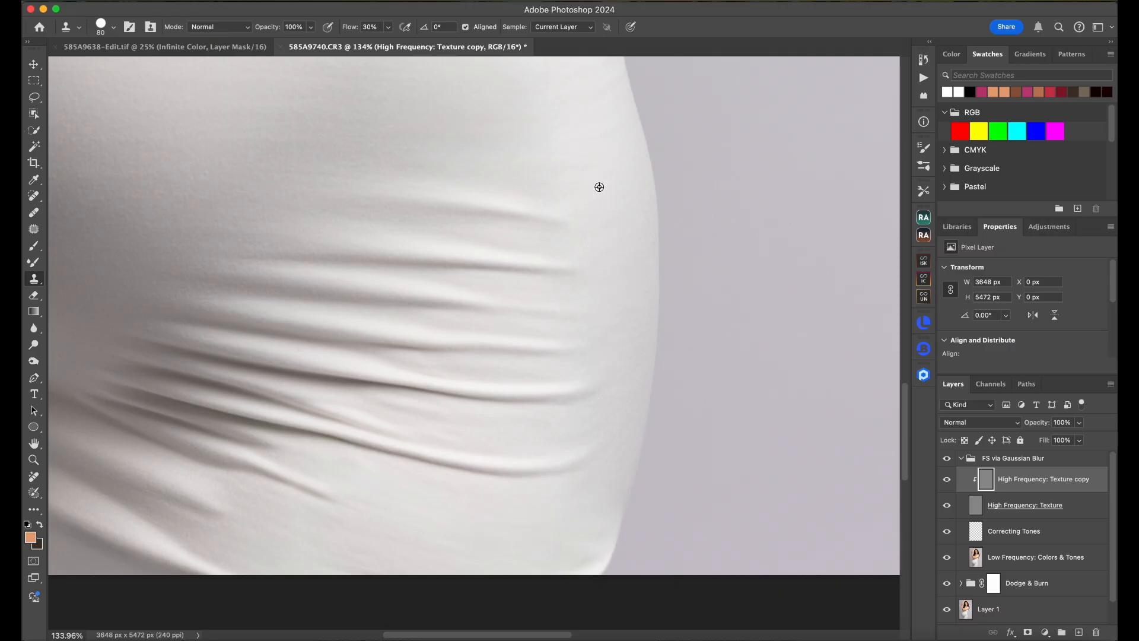
Clone clean fabric texture along the outer hip edge beside the dress folds.
drag(623, 333, 629, 326)
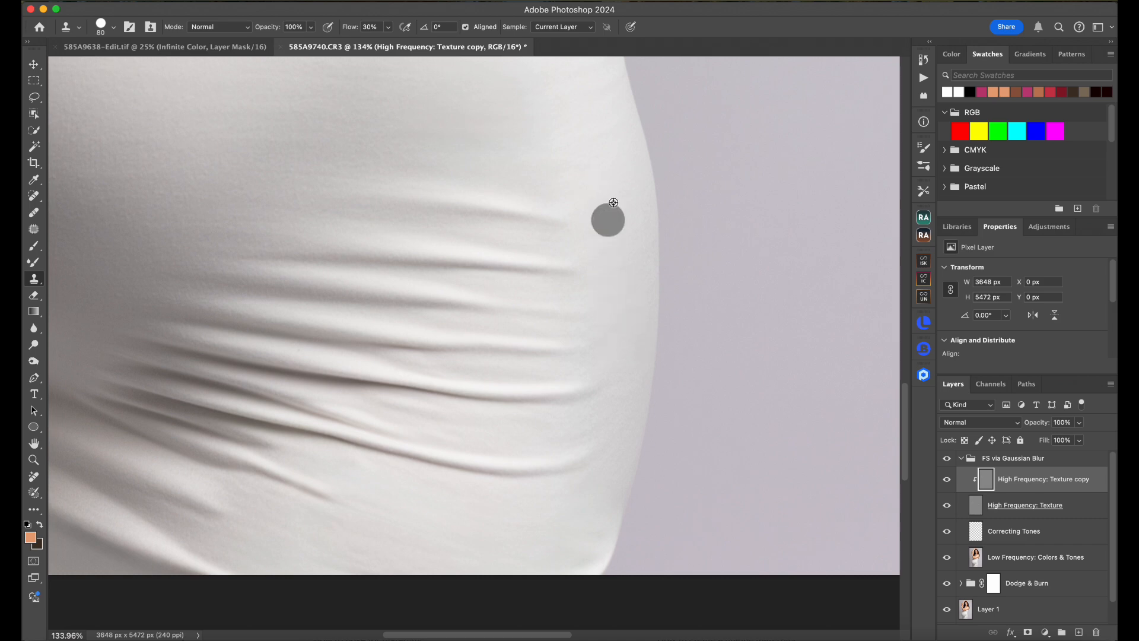
alt+click(607, 205)
drag(639, 264, 638, 220)
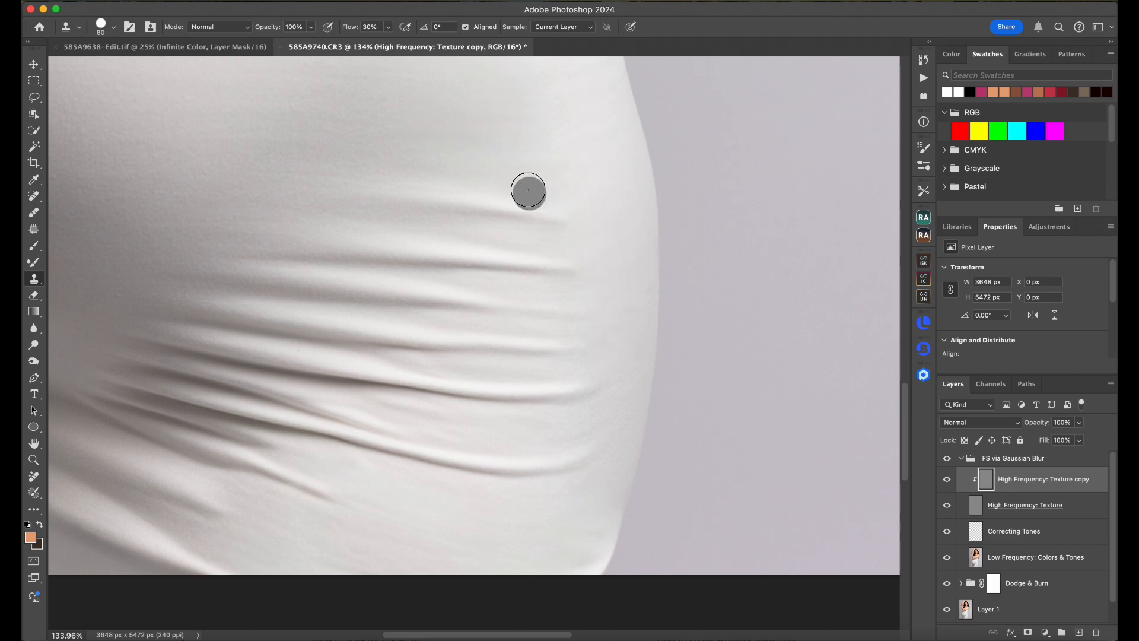
Smooth the waist crease tones on the Low Frequency: Colors & Tones layer using the Mixer Brush at 125 px.
scroll(569, 261, up, 8)
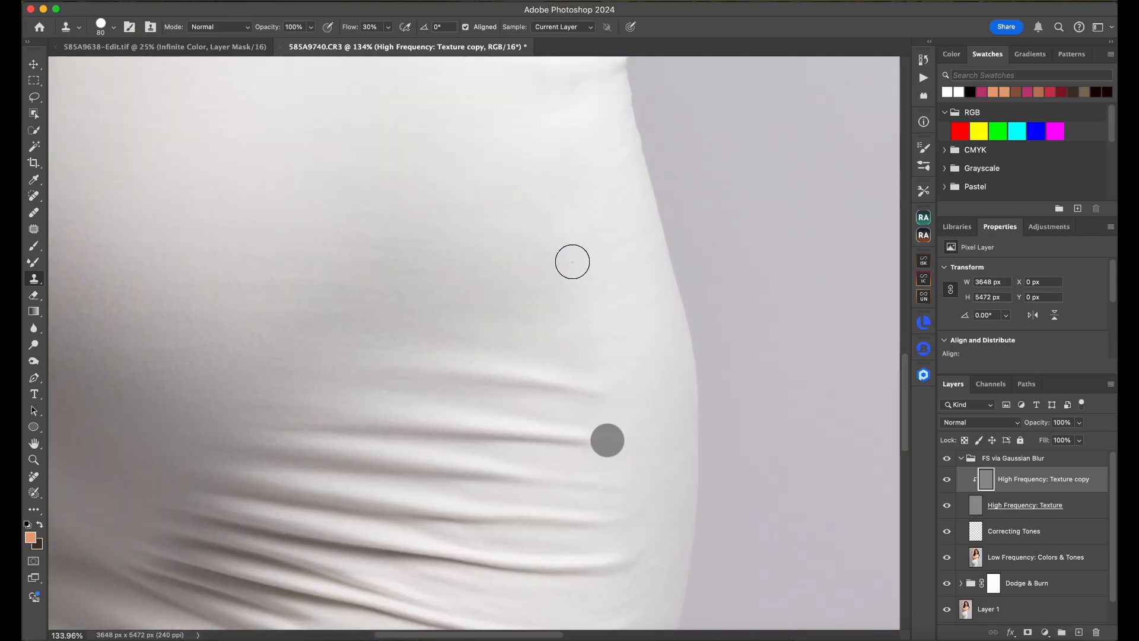
scroll(518, 199, down, 5)
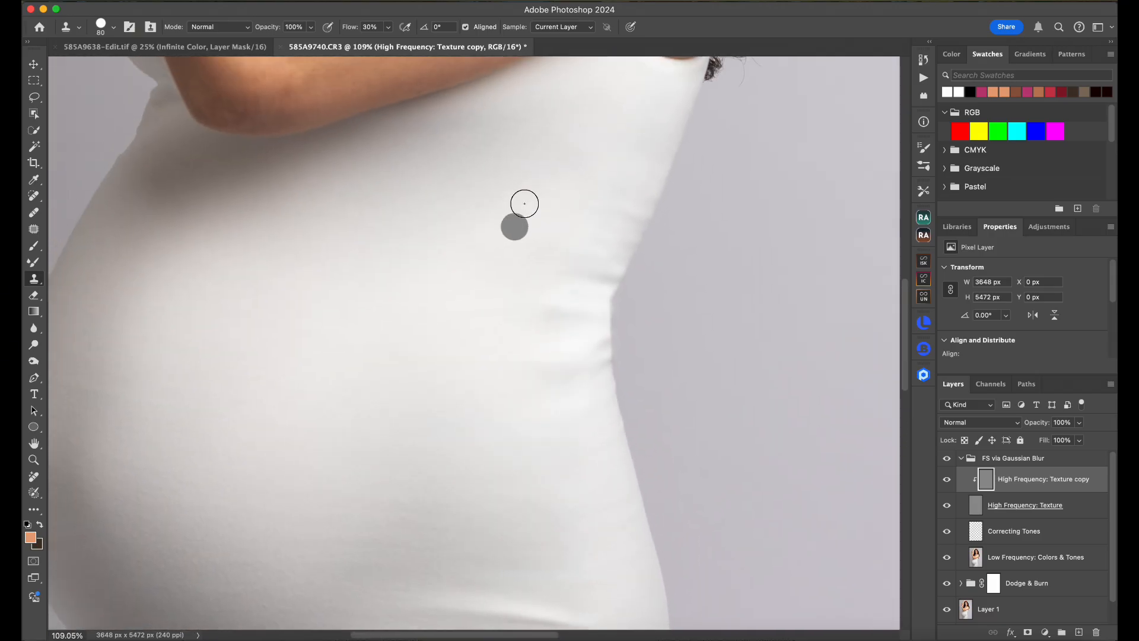
scroll(522, 207, up, 3)
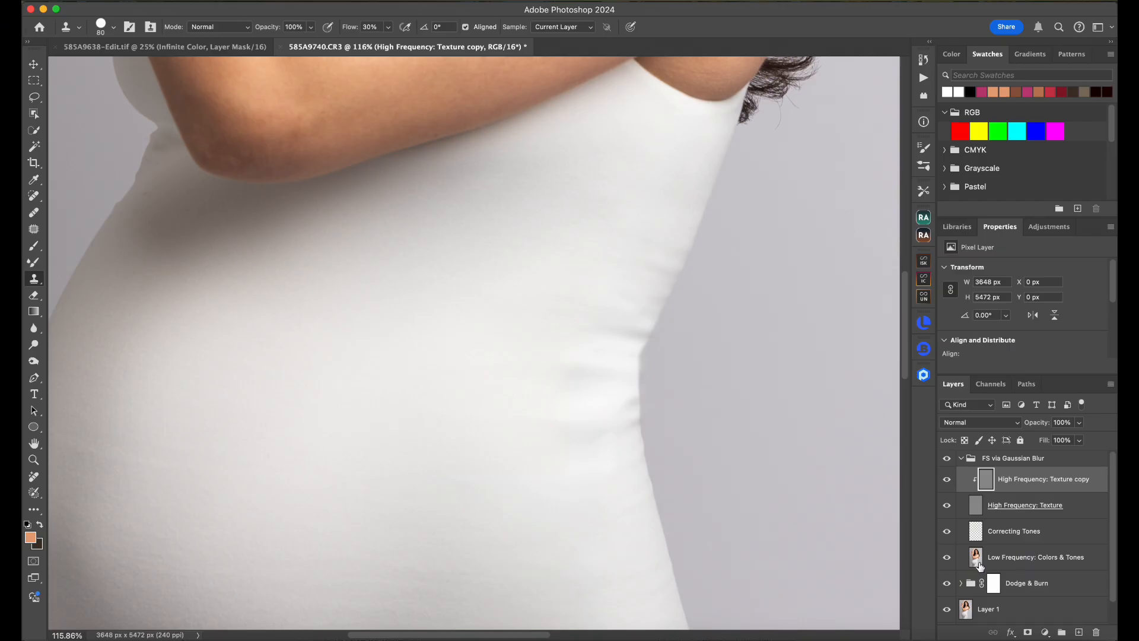
click(1018, 561)
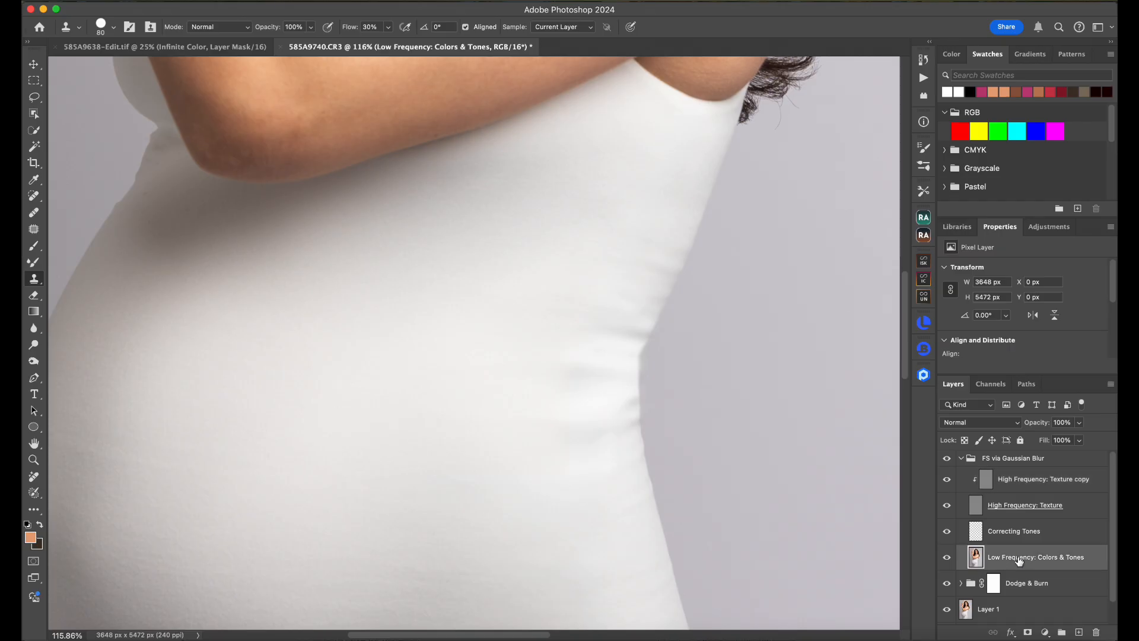
click(34, 264)
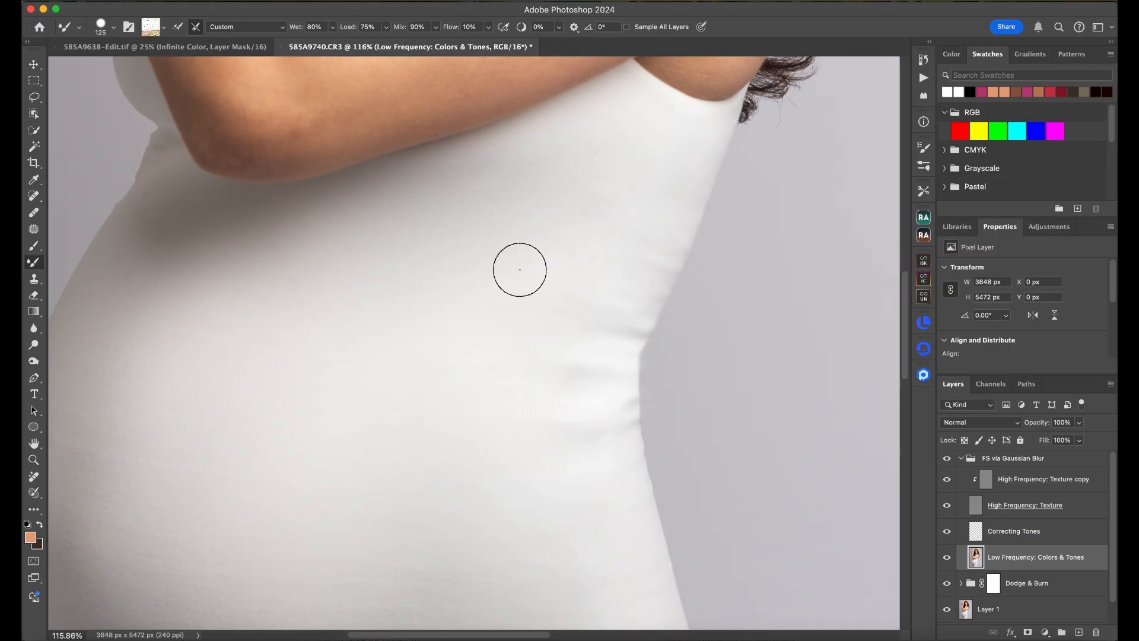
scroll(539, 348, up, 3)
scroll(534, 346, down, 2)
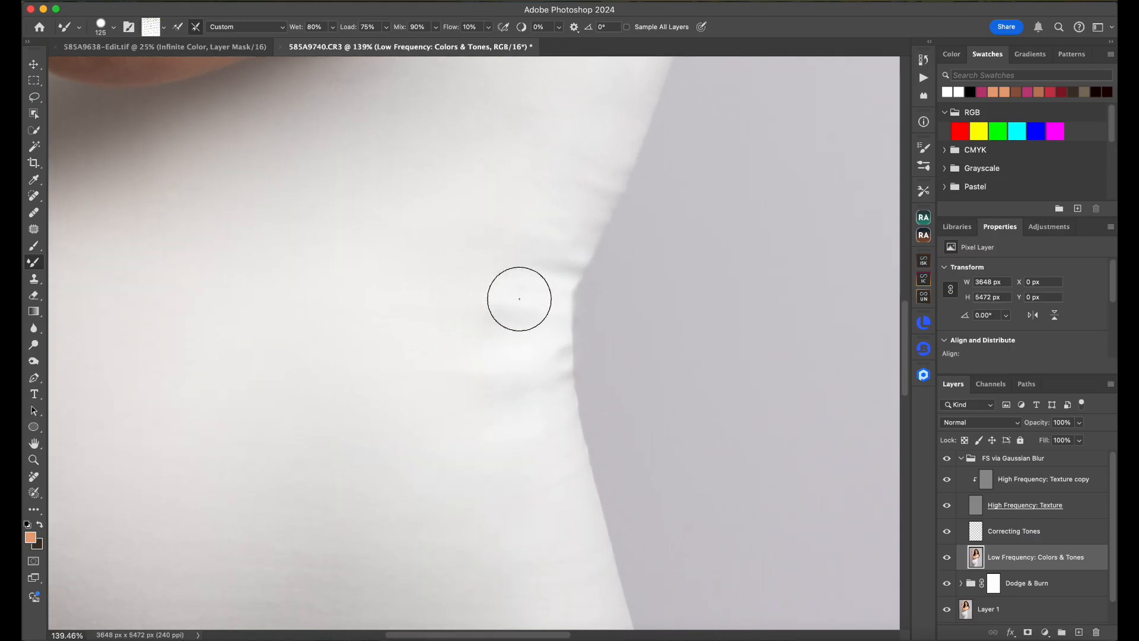
mouse_move(475, 317)
mouse_down()
mouse_move(486, 333)
mouse_move(511, 330)
mouse_up()
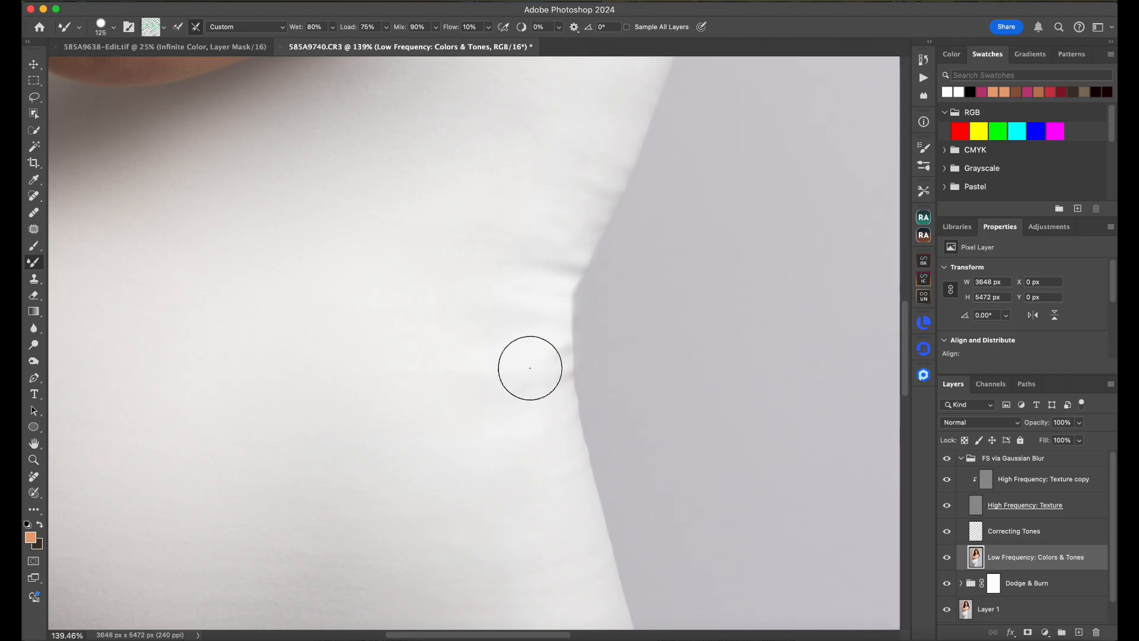
Blend the small creases along the waist's outer edge with the Mixer Brush reduced to 60 px.
key(bracketleft)
key(bracketleft)
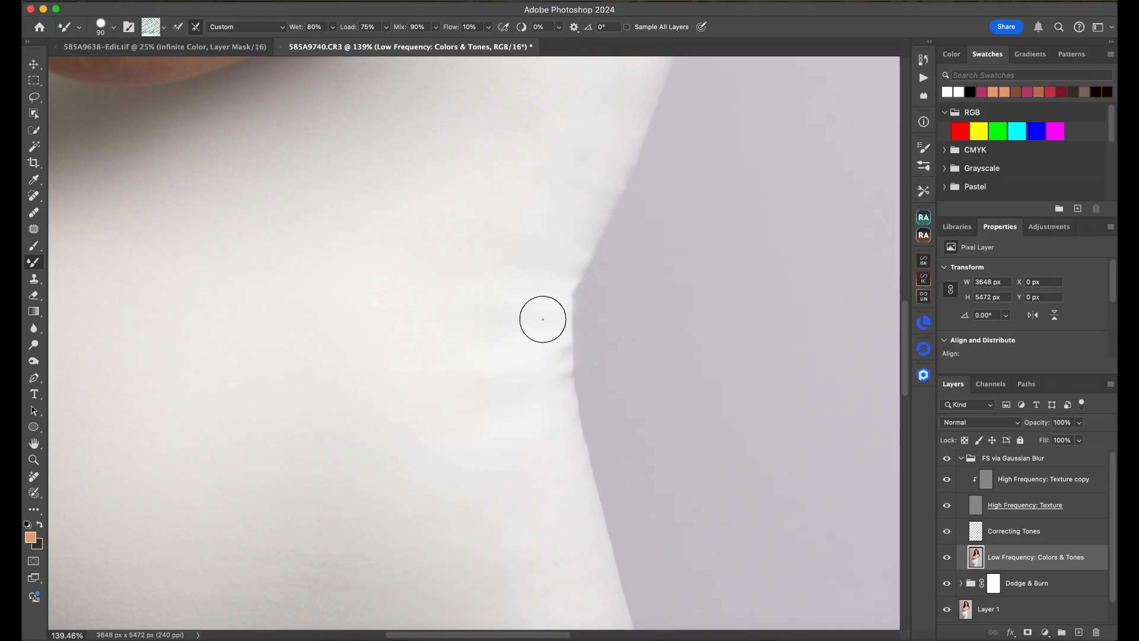
key(bracketleft)
key(bracketleft)
key(bracketleft)
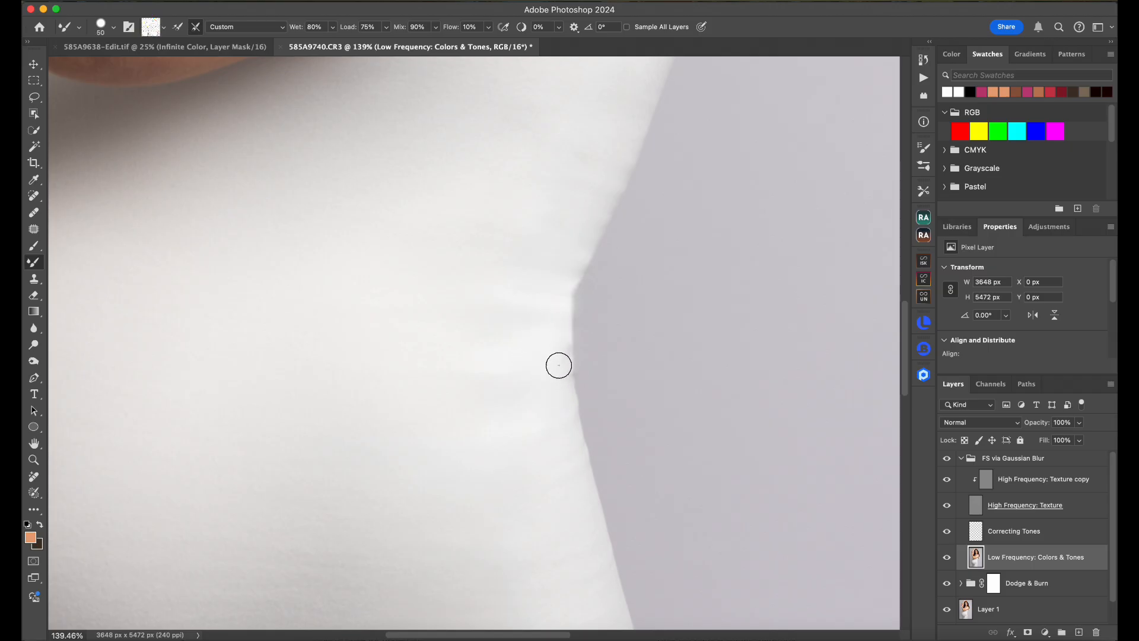
drag(562, 359, 562, 376)
Enlarge the Mixer Brush and blend the tones down the side of the dress around the waist, finishing at 150 px.
key(bracketright)
key(bracketright)
key(bracketright)
key(bracketright)
key(bracketright)
key(bracketright)
key(bracketright)
key(bracketright)
mouse_move(526, 169)
mouse_down()
mouse_move(464, 373)
mouse_move(485, 304)
mouse_move(489, 315)
mouse_move(471, 277)
mouse_move(384, 288)
mouse_move(387, 270)
mouse_move(268, 298)
mouse_move(426, 403)
mouse_move(443, 372)
mouse_move(500, 364)
mouse_up()
key([)
mouse_move(474, 404)
mouse_down()
mouse_move(499, 470)
mouse_move(435, 372)
mouse_move(305, 541)
mouse_move(326, 564)
mouse_move(369, 564)
mouse_move(314, 545)
mouse_up()
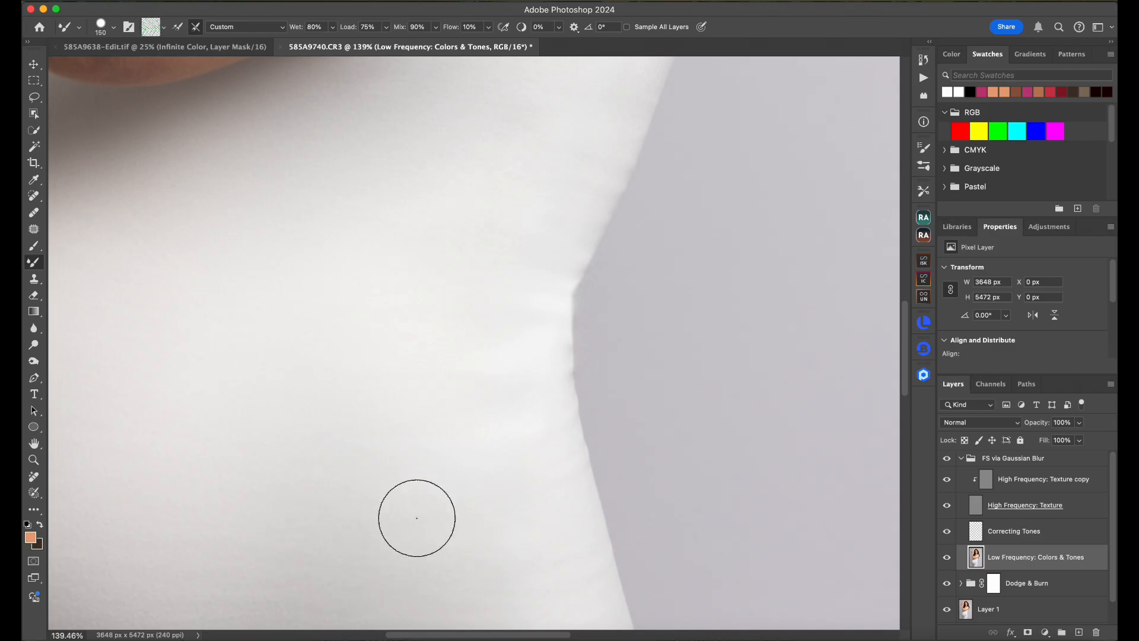
Blend the tones at the waist and over the belly with the Mixer Brush, enlarging it to 250 px.
scroll(427, 501, down, 5)
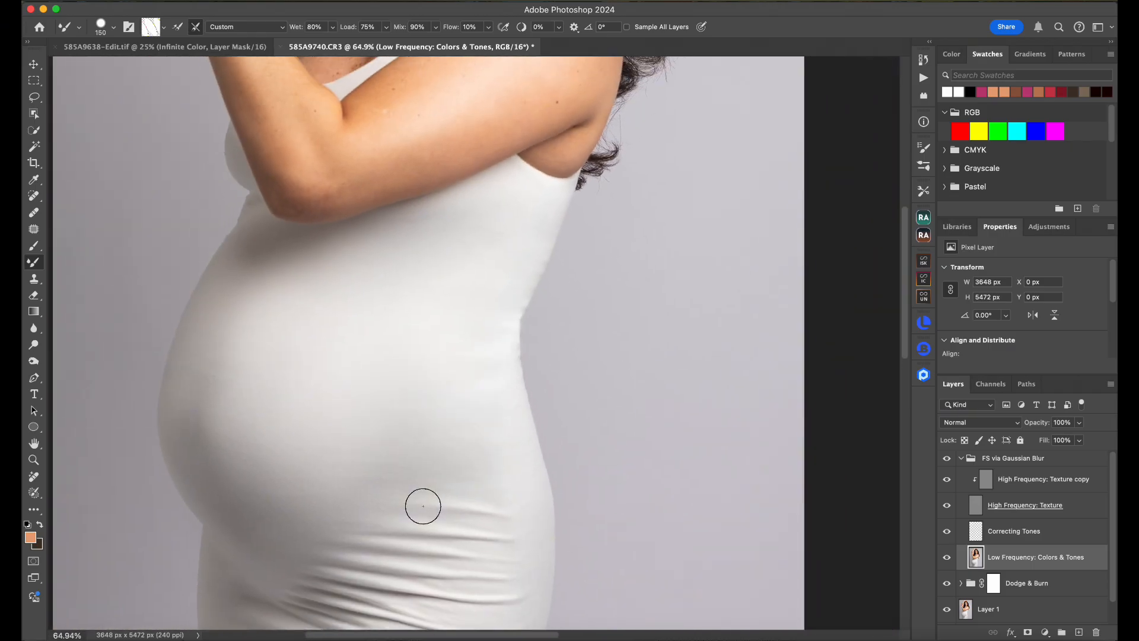
scroll(422, 511, up, 1)
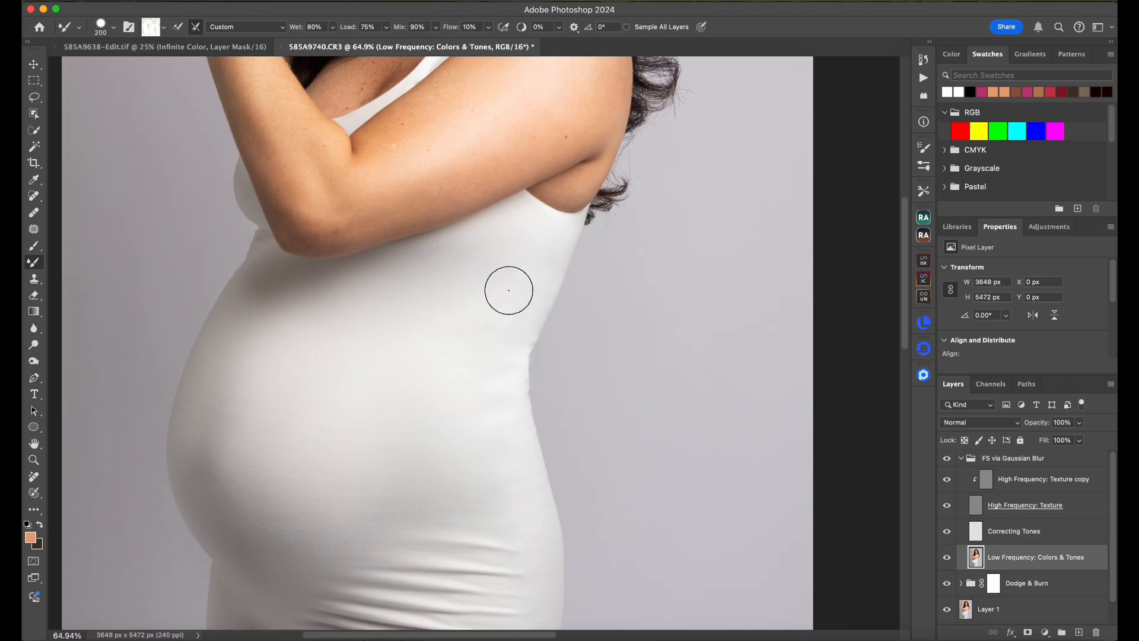
key(])
mouse_move(500, 346)
mouse_down()
mouse_move(504, 367)
mouse_move(518, 312)
mouse_move(503, 271)
mouse_move(494, 314)
mouse_move(517, 291)
mouse_move(471, 354)
mouse_move(486, 382)
mouse_move(506, 374)
mouse_move(505, 346)
mouse_move(481, 387)
mouse_move(514, 453)
mouse_move(509, 430)
mouse_move(468, 415)
mouse_move(493, 310)
mouse_move(465, 364)
mouse_move(496, 333)
mouse_up()
key(bracketright)
key(bracketright)
mouse_move(283, 409)
mouse_down()
mouse_move(299, 356)
mouse_move(269, 323)
mouse_move(295, 359)
mouse_move(311, 524)
mouse_move(356, 493)
mouse_move(387, 497)
mouse_move(339, 526)
mouse_move(294, 529)
mouse_move(312, 420)
mouse_move(355, 406)
mouse_move(371, 475)
mouse_move(348, 504)
mouse_move(330, 422)
mouse_move(269, 480)
mouse_up()
Soften the tones of the waist, hip and lower dress folds with the 250 px Mixer Brush.
scroll(272, 452, down, 5)
mouse_move(518, 390)
mouse_down()
mouse_move(530, 477)
mouse_move(504, 578)
mouse_move(516, 566)
mouse_move(496, 568)
mouse_move(501, 529)
mouse_move(535, 433)
mouse_move(516, 441)
mouse_move(515, 382)
mouse_move(467, 246)
mouse_up()
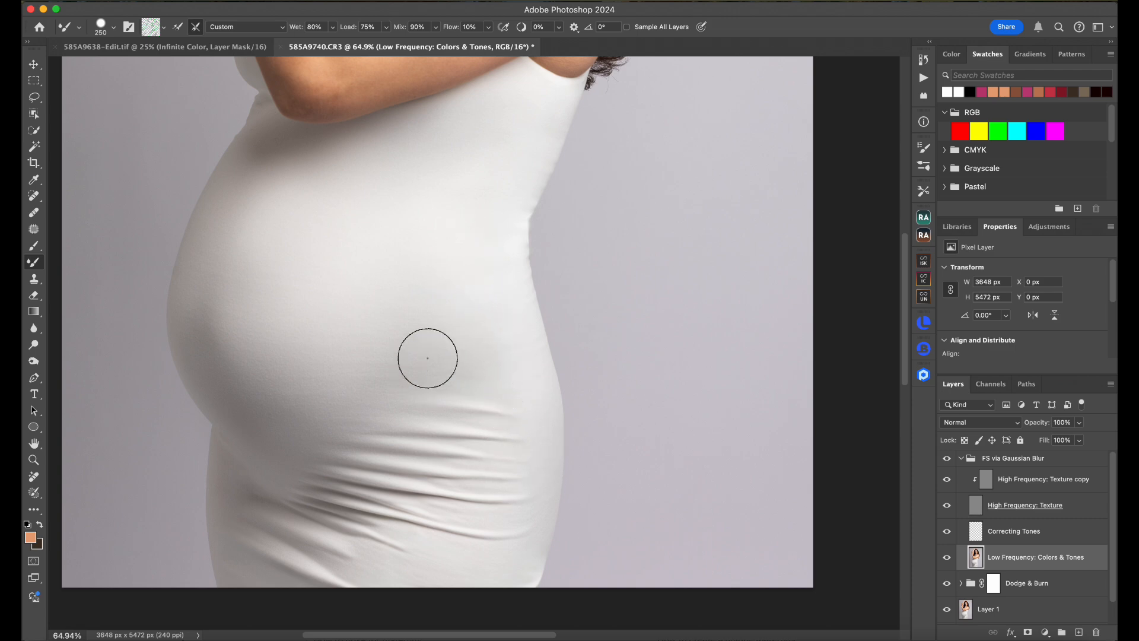
mouse_move(428, 358)
mouse_down()
mouse_move(385, 401)
mouse_move(447, 324)
mouse_move(384, 321)
mouse_move(323, 340)
mouse_move(325, 393)
mouse_move(392, 338)
mouse_move(357, 321)
mouse_move(238, 346)
mouse_move(212, 336)
mouse_move(223, 353)
mouse_move(311, 357)
mouse_move(297, 510)
mouse_move(254, 519)
mouse_move(242, 500)
mouse_move(241, 525)
mouse_move(257, 542)
mouse_move(253, 578)
mouse_move(295, 590)
mouse_move(280, 547)
mouse_move(323, 573)
mouse_move(274, 536)
mouse_move(361, 571)
mouse_move(383, 558)
mouse_move(333, 529)
mouse_move(378, 513)
mouse_move(405, 521)
mouse_move(380, 513)
mouse_move(402, 518)
mouse_move(405, 563)
mouse_move(503, 579)
mouse_up()
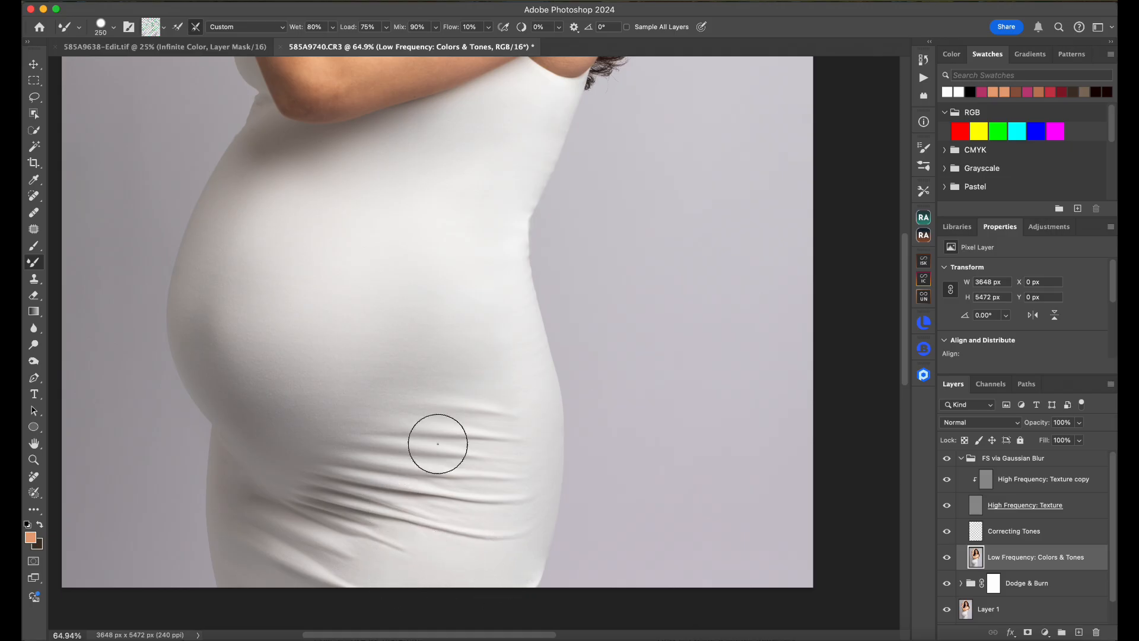
mouse_move(438, 444)
mouse_down()
mouse_move(501, 457)
mouse_move(531, 438)
mouse_move(505, 534)
mouse_up()
drag(468, 267, 464, 276)
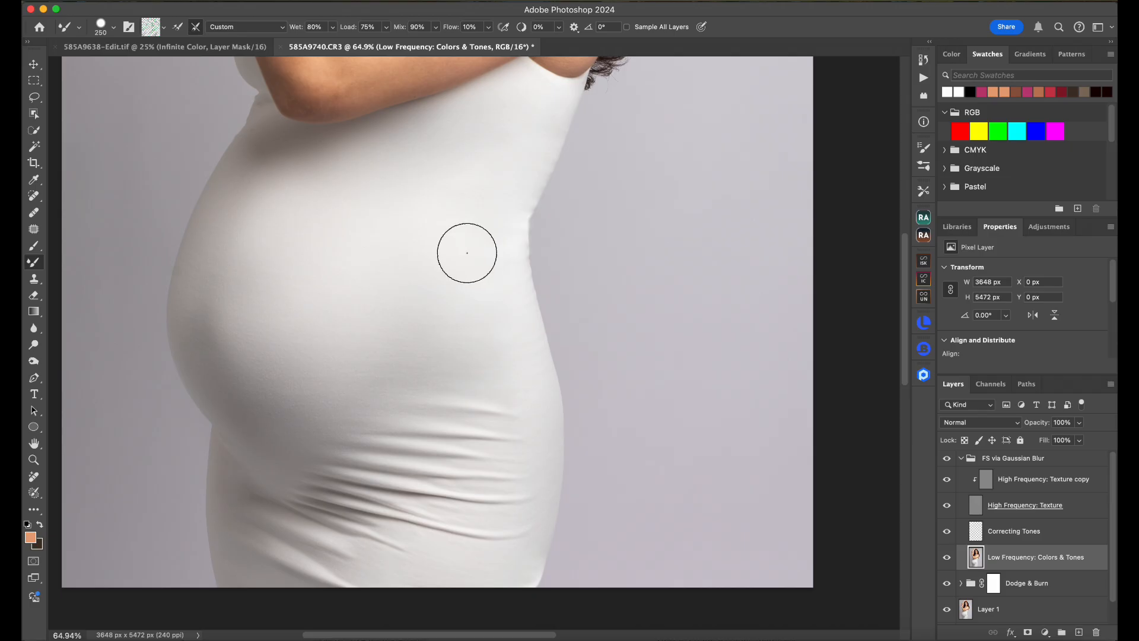
Collapse the FS via Gaussian Blur group and compare the portrait with and without its frequency separation retouching.
scroll(468, 255, down, 3)
scroll(446, 421, down, 2)
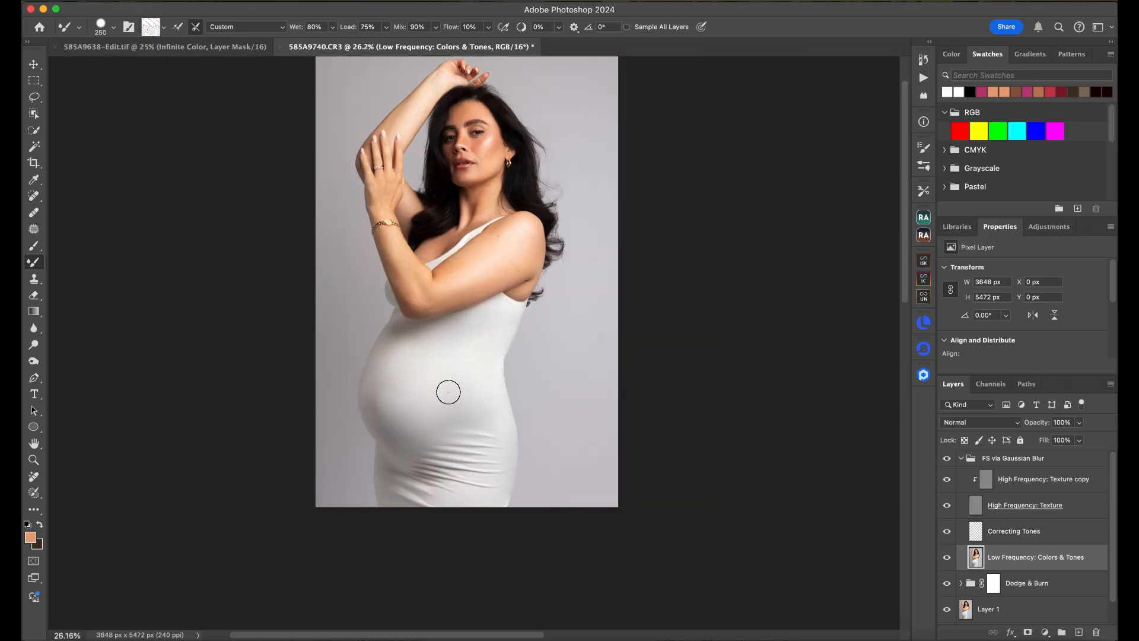
scroll(436, 340, up, 2)
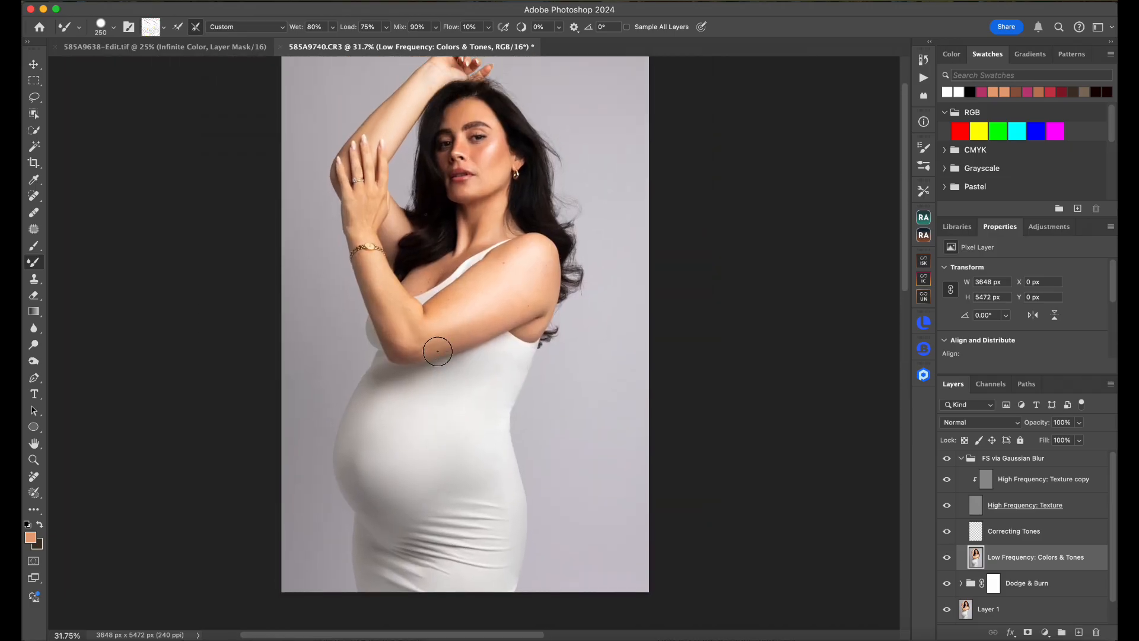
click(961, 459)
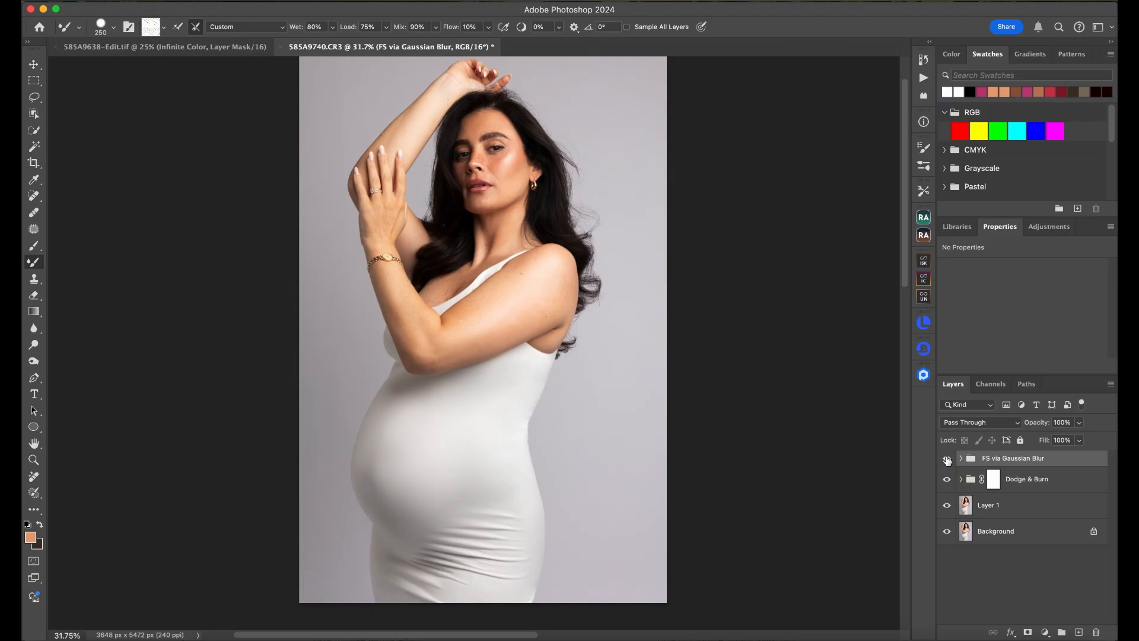
click(948, 460)
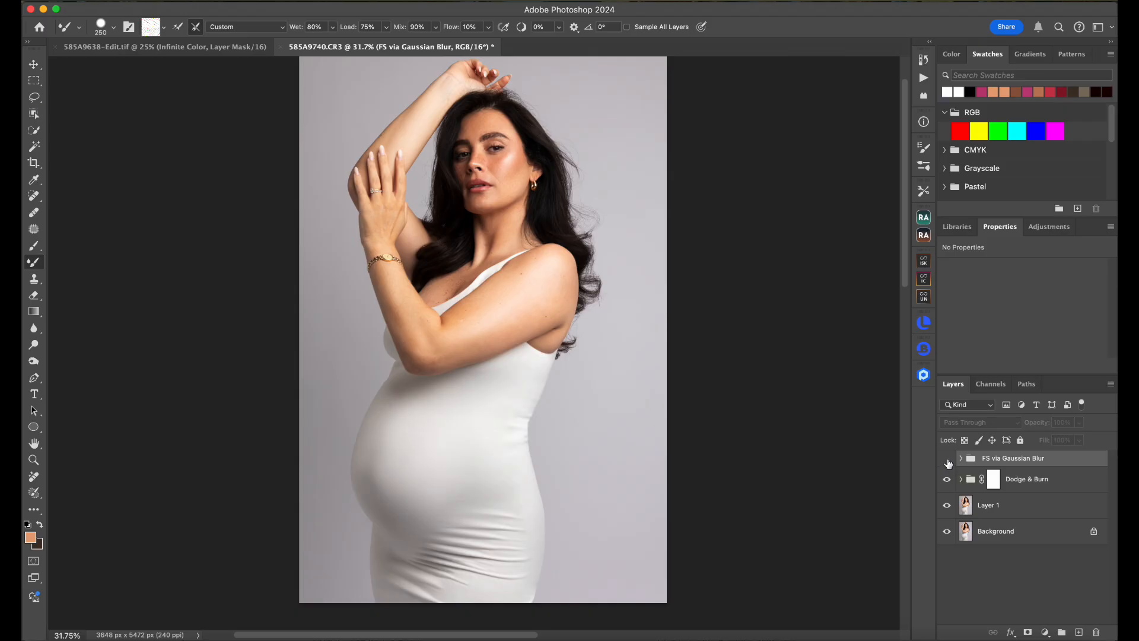
click(947, 460)
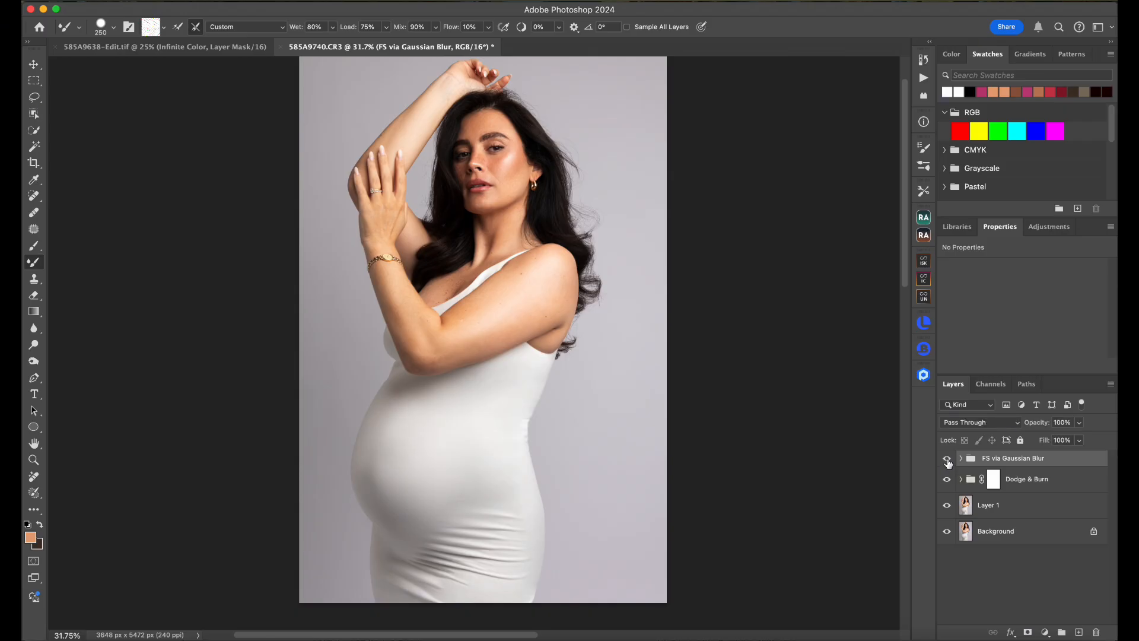
click(948, 460)
click(948, 460)
Set the FS via Gaussian Blur group's opacity to 74% and compare the image with and without it.
click(1080, 424)
drag(1066, 438, 1064, 438)
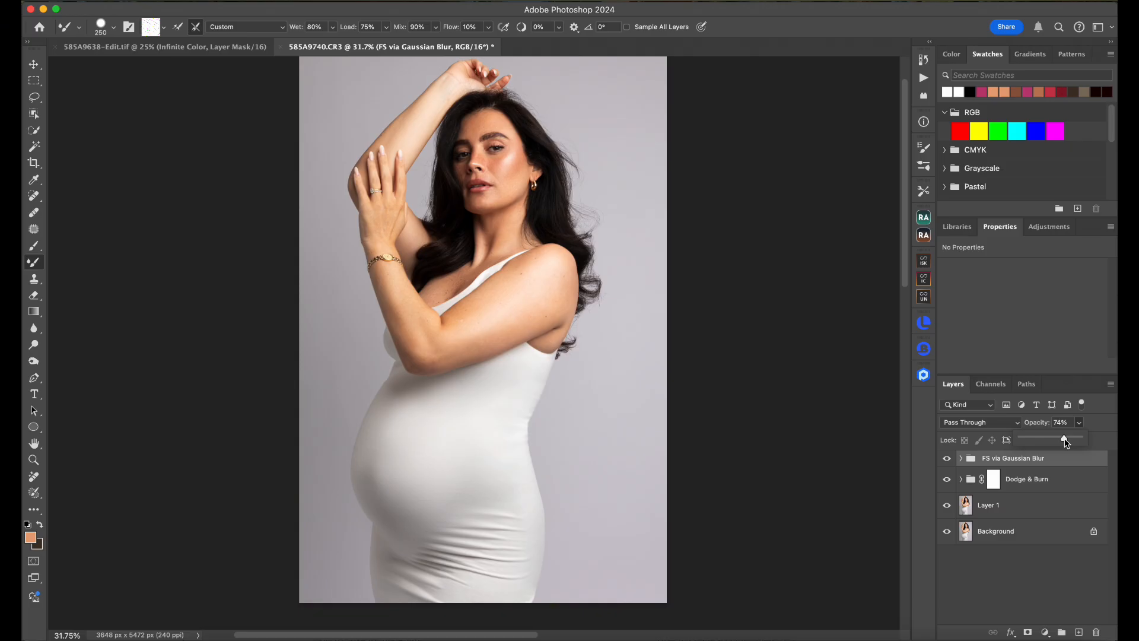
click(1081, 424)
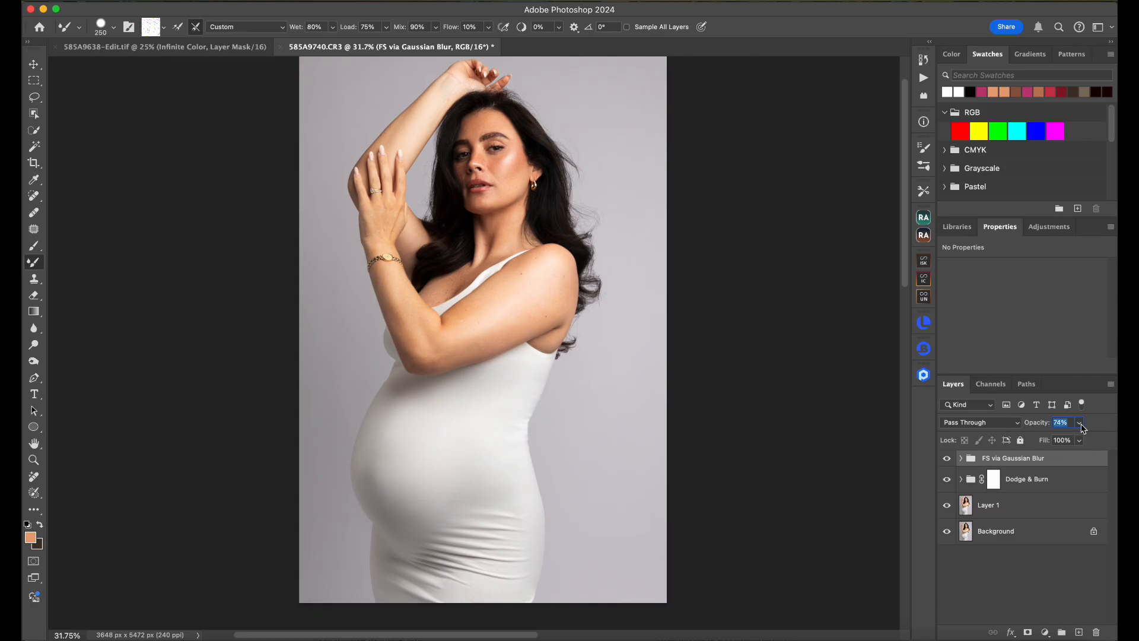
click(947, 462)
click(947, 463)
click(947, 463)
scroll(784, 378, down, 4)
scroll(785, 377, up, 2)
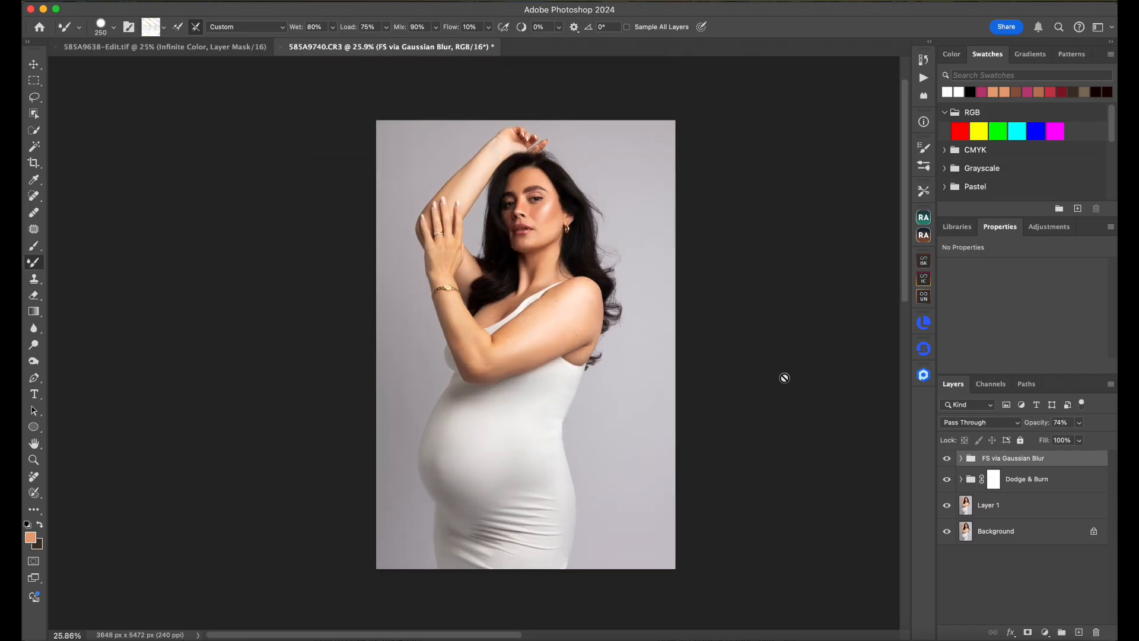
Run the MUA Retouch Eye Drops action to add its group of eye-retouching layers.
scroll(784, 377, up, 5)
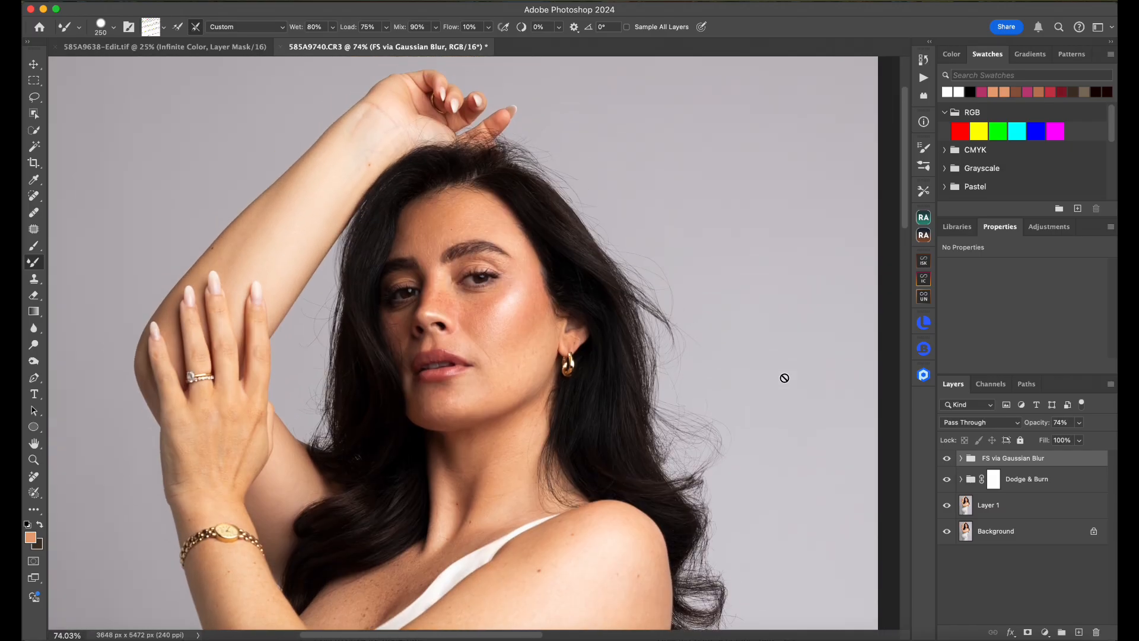
scroll(785, 378, up, 2)
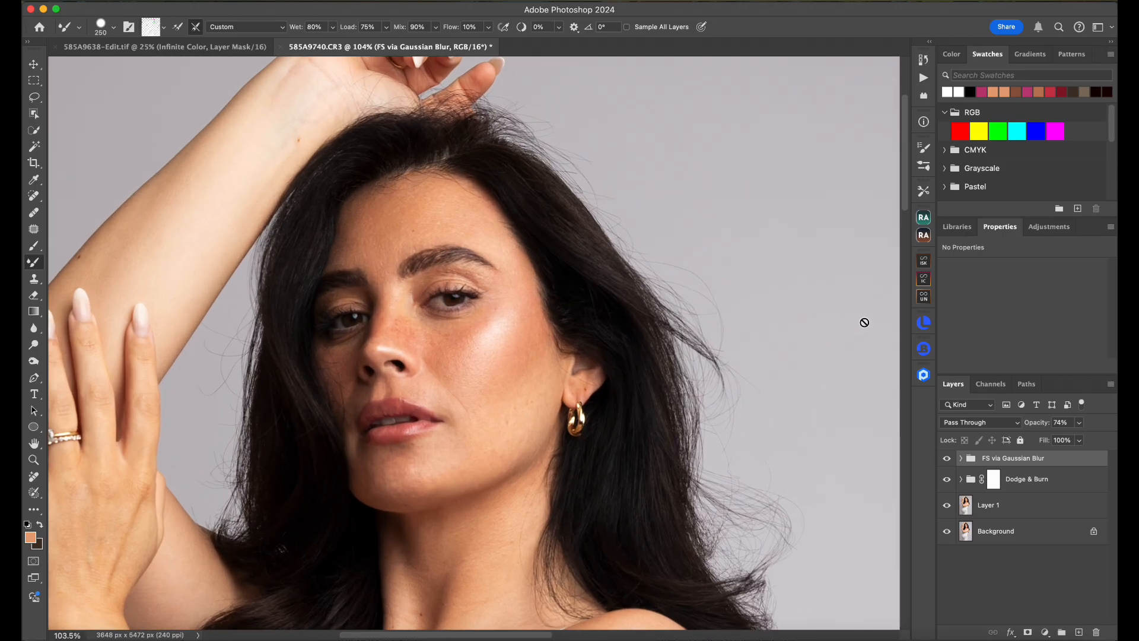
click(925, 235)
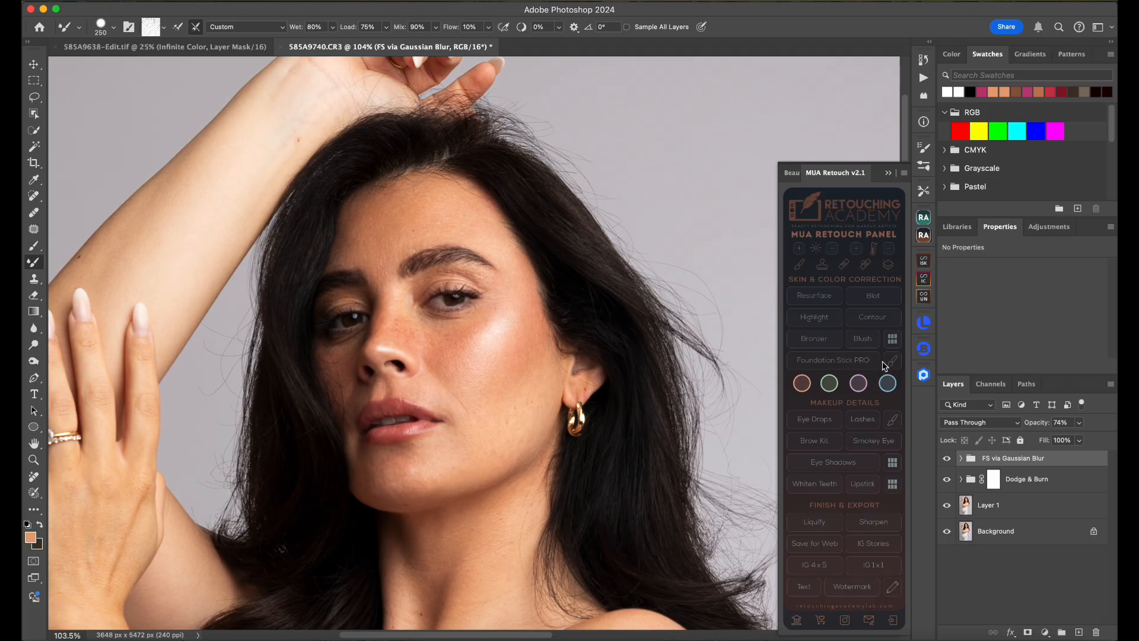
click(818, 423)
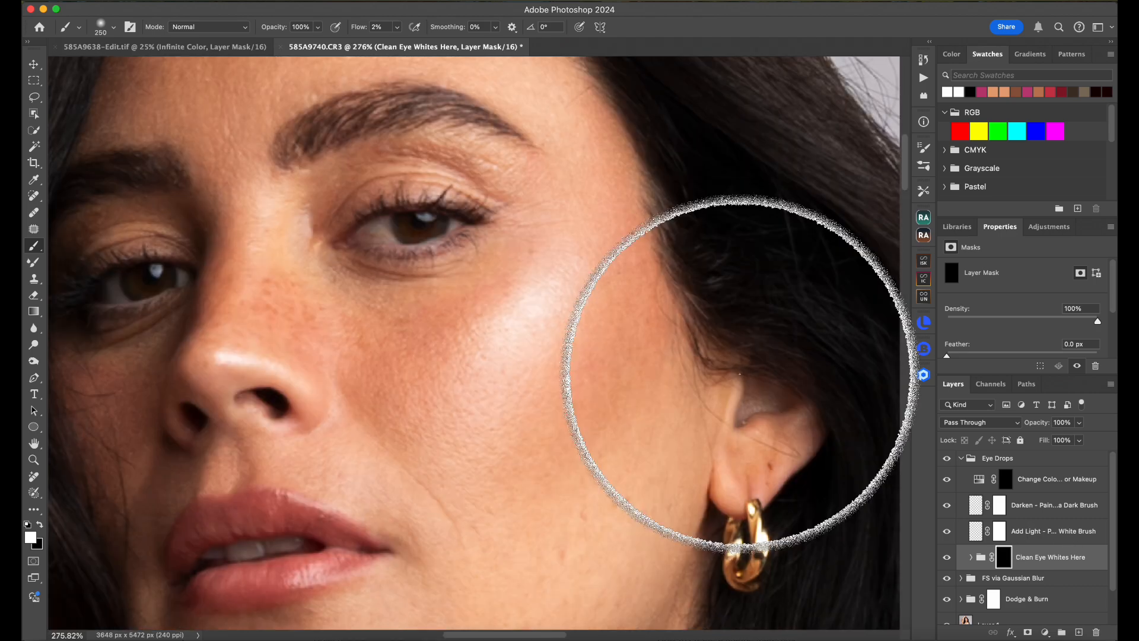
scroll(738, 372, left, 4)
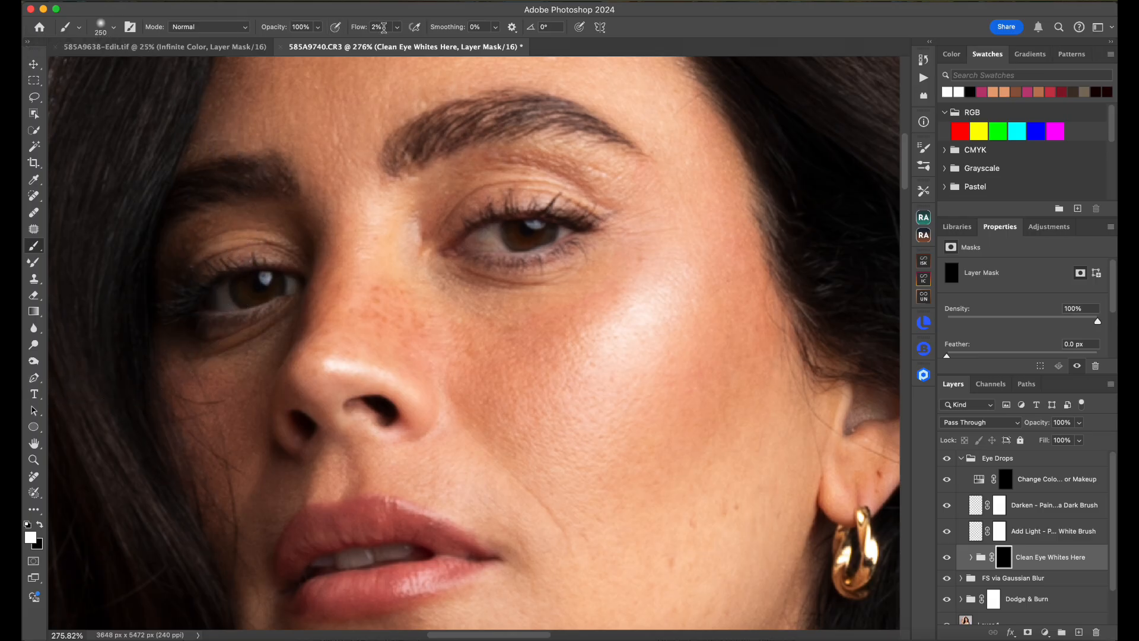
Set the brush flow to 5% and shrink the brush to 15 px for cleaning the eye whites on the layer mask.
text(5)
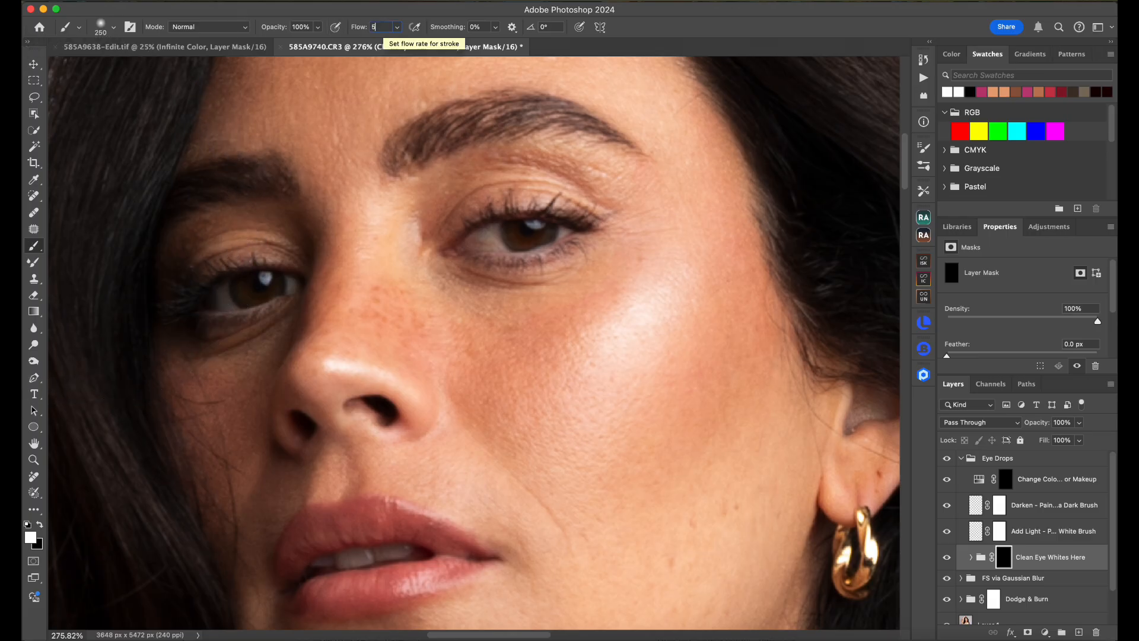
key(bracketleft)
key(bracketleft)
key(bracketleft)
key(bracketleft)
key(bracketleft)
key(bracketleft)
key(bracketleft)
key(bracketleft)
key(bracketleft)
key(bracketleft)
key(bracketleft)
key(bracketleft)
key(bracketleft)
key(bracketleft)
key(bracketleft)
key(bracketleft)
key(bracketleft)
key(bracketleft)
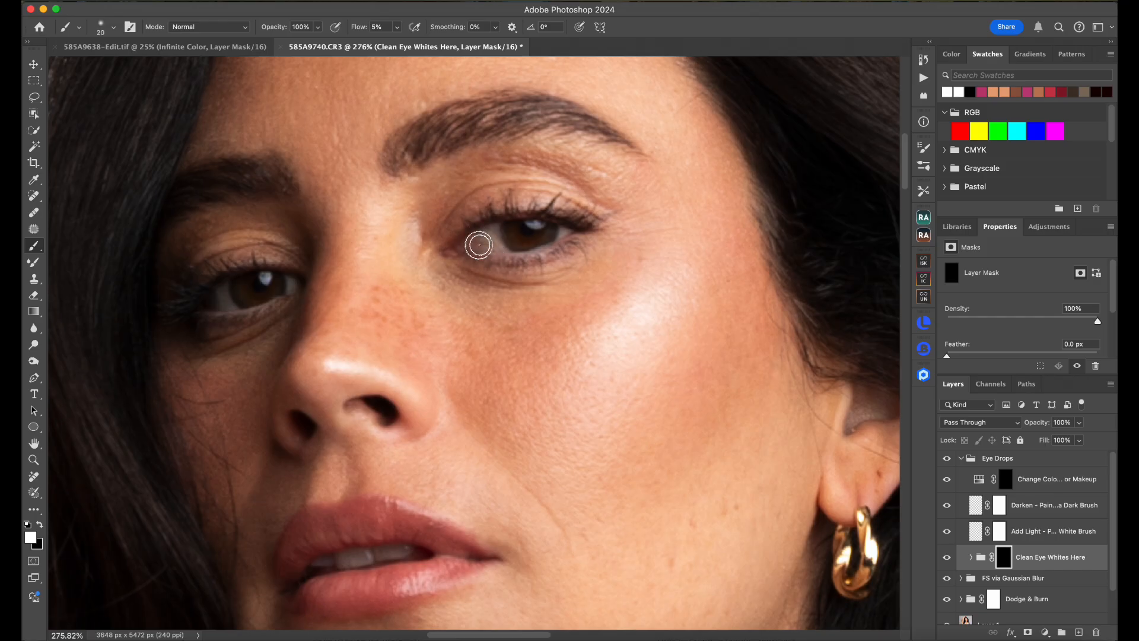
key(bracketright)
Brighten the catchlights in both eyes with a small white brush on the Add Light layer.
click(1048, 536)
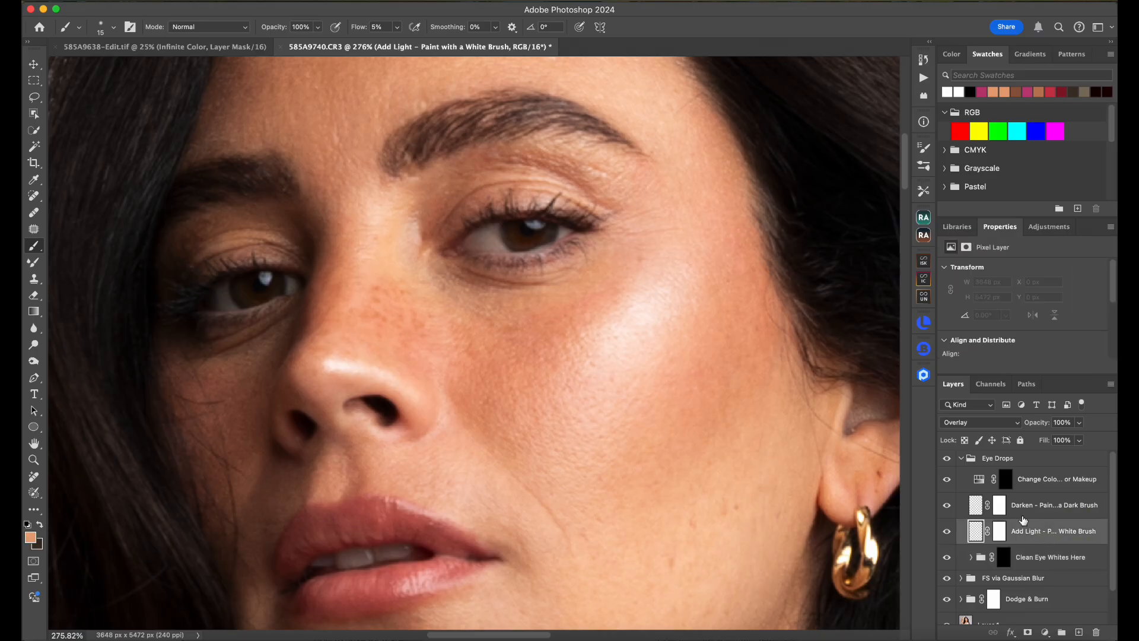
click(27, 526)
click(40, 526)
drag(533, 224, 531, 222)
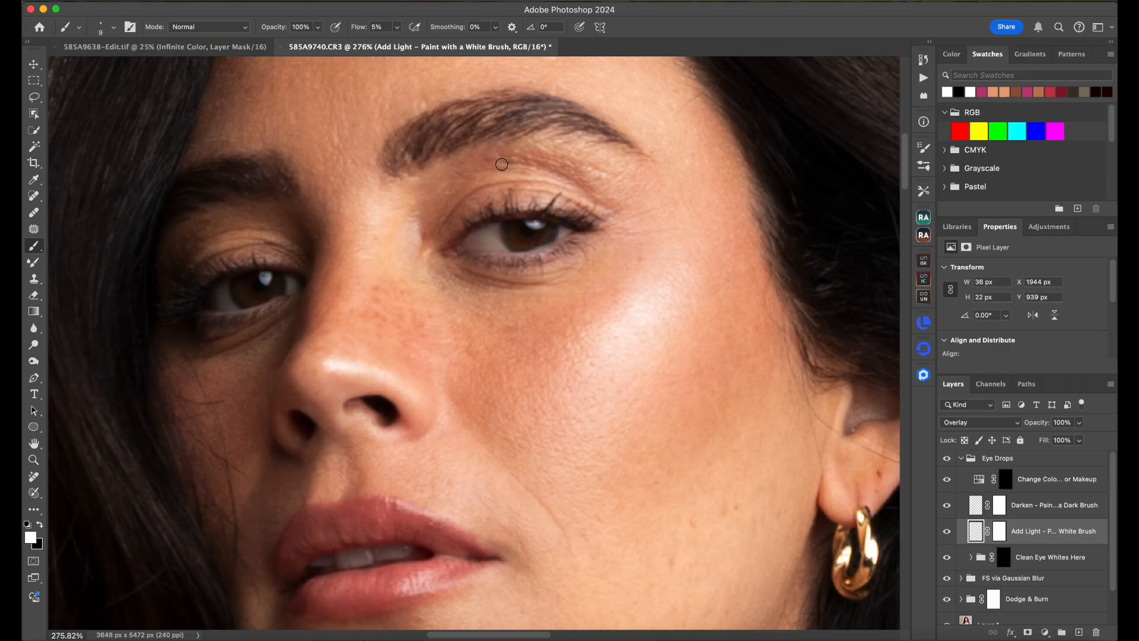
click(265, 281)
drag(527, 223, 543, 225)
Enlarge the white brush to 15 px and add light across the irises of both eyes.
key(bracketright)
key(bracketright)
mouse_move(514, 229)
mouse_down()
mouse_move(554, 225)
mouse_move(537, 246)
mouse_move(512, 228)
mouse_move(555, 223)
mouse_up()
mouse_move(279, 272)
mouse_down()
mouse_move(241, 285)
mouse_move(258, 281)
mouse_up()
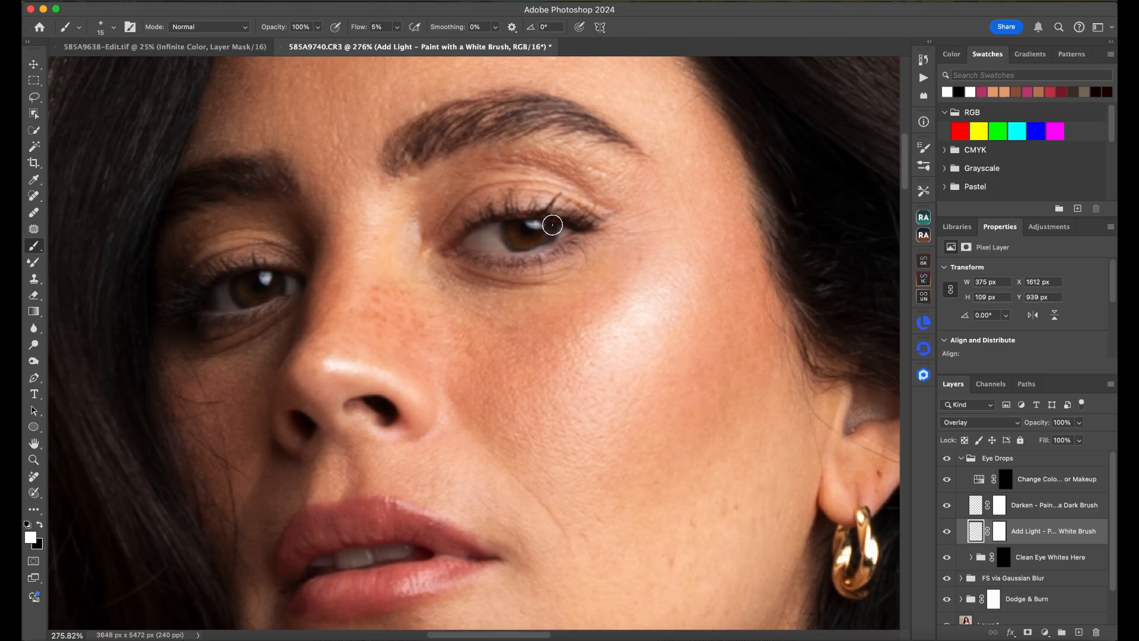
scroll(649, 219, down, 10)
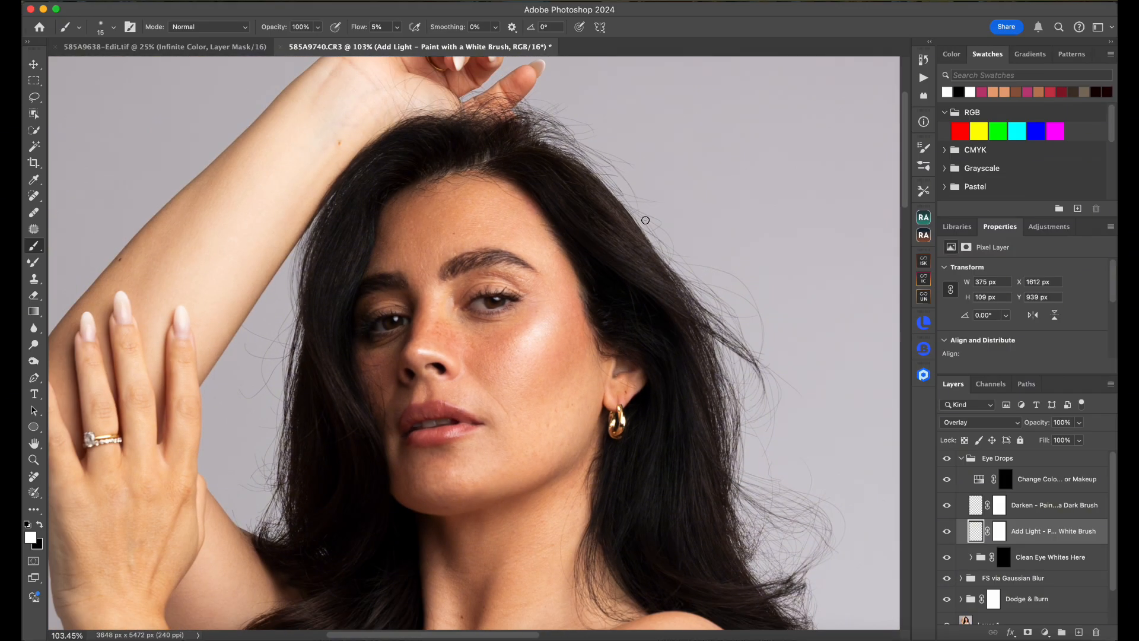
scroll(644, 222, down, 2)
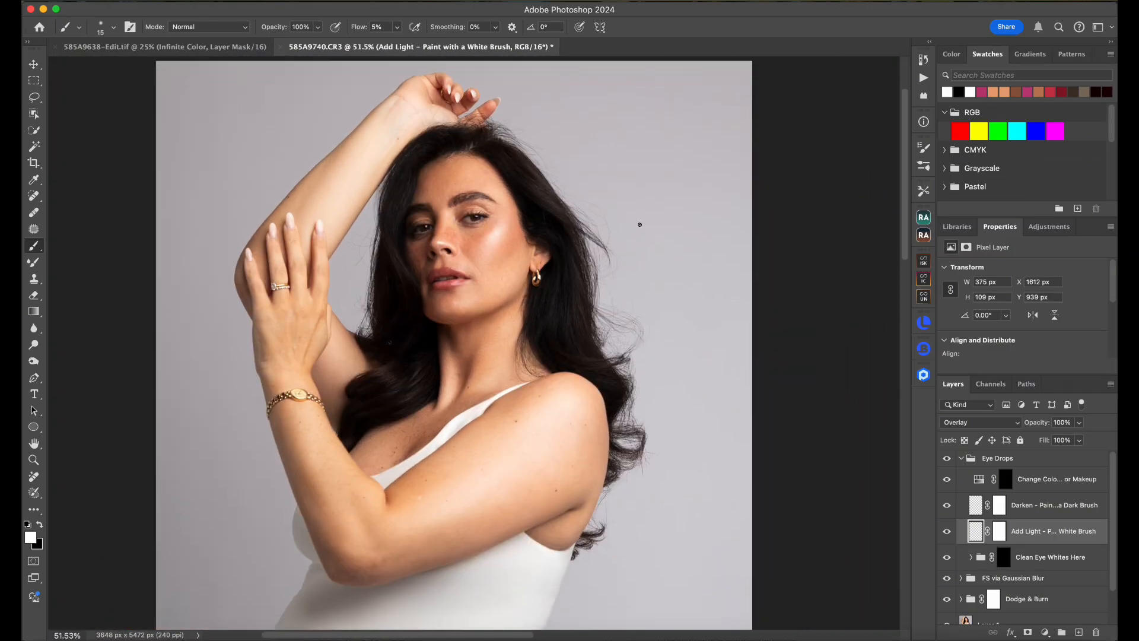
Darken the upper lash lines of both eyes with a 7 px black brush on the Darken layer.
scroll(606, 195, up, 5)
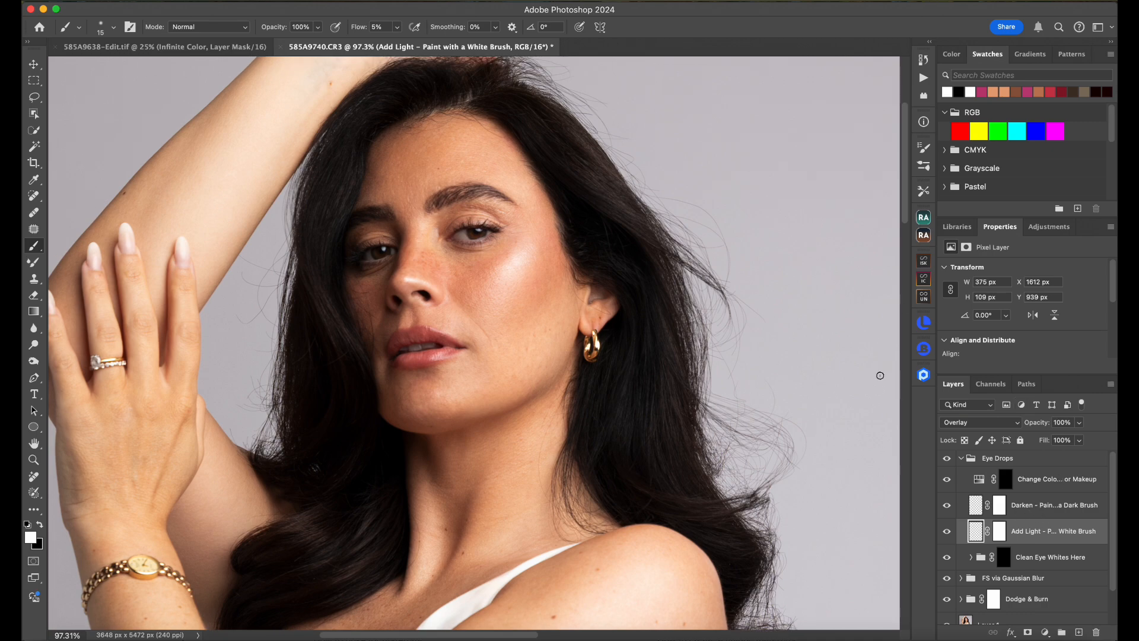
scroll(642, 210, up, 6)
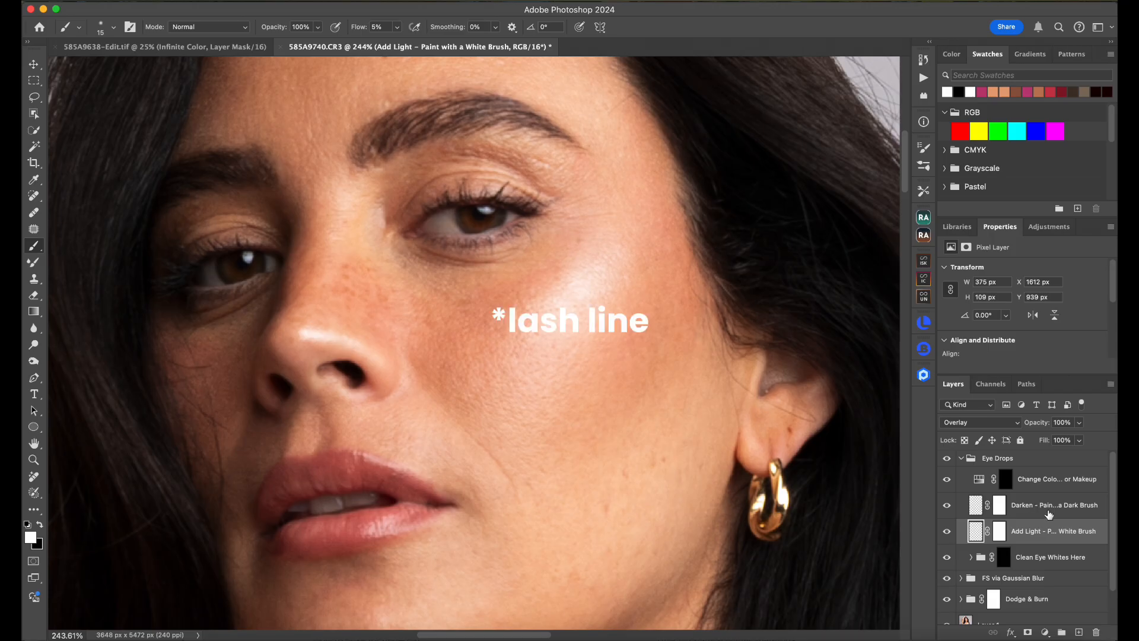
click(1049, 510)
click(40, 527)
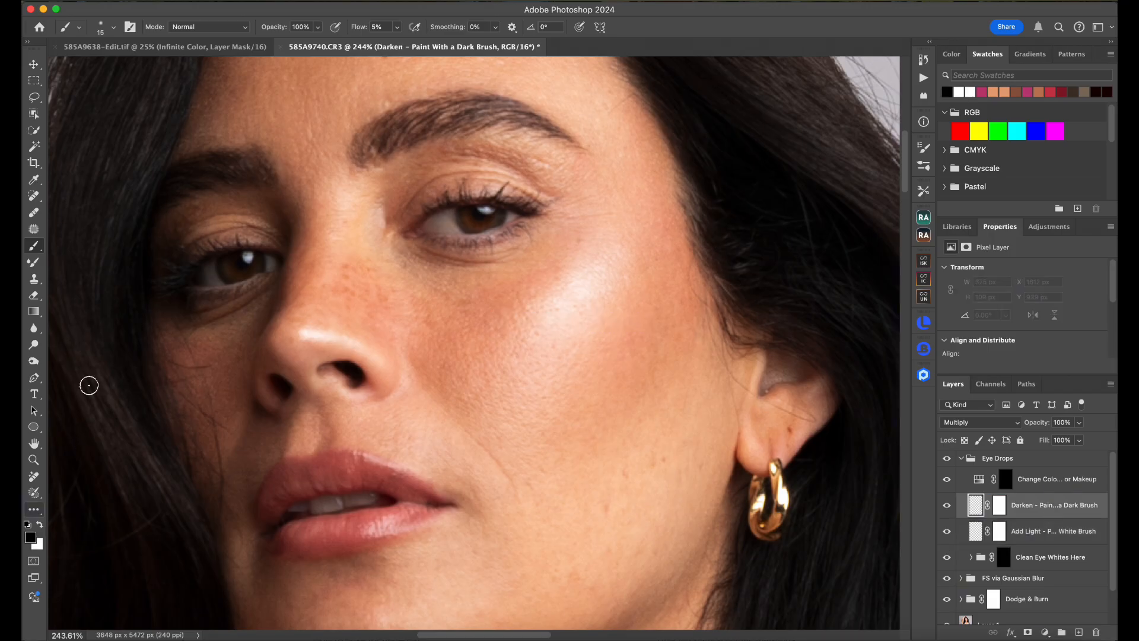
key(bracketleft)
key(bracketleft)
key(bracketleft)
key(bracketleft)
mouse_move(451, 205)
mouse_down()
mouse_move(525, 212)
mouse_move(475, 195)
mouse_move(442, 207)
mouse_up()
drag(198, 261, 208, 259)
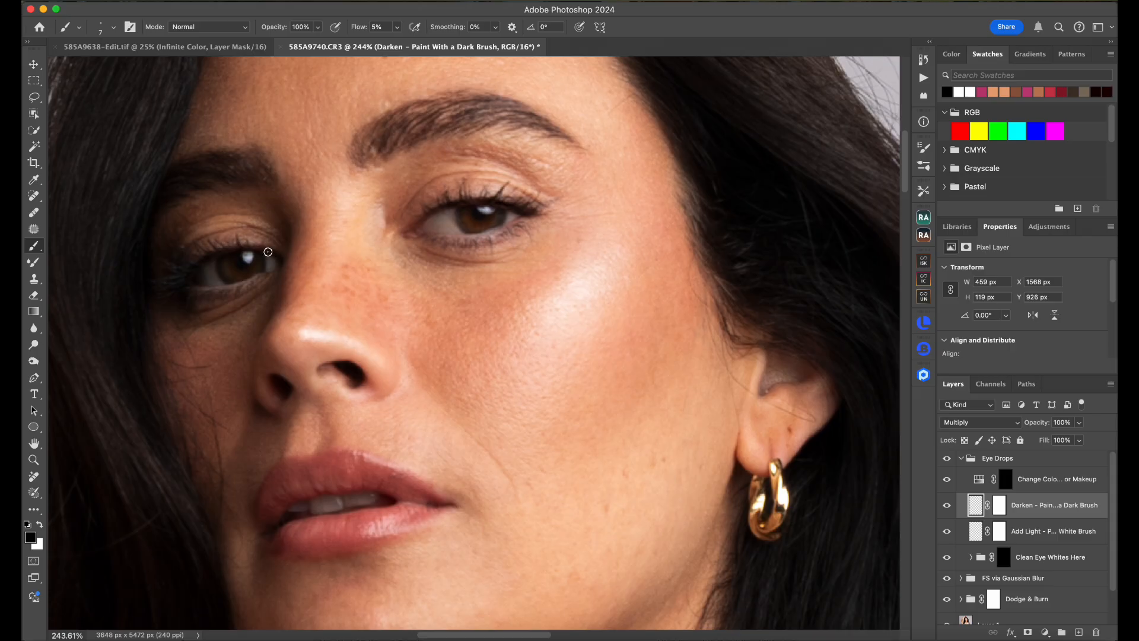
Collapse the Eye Drops group, set its opacity to 65% and compare the eyes with and without it.
scroll(487, 237, down, 5)
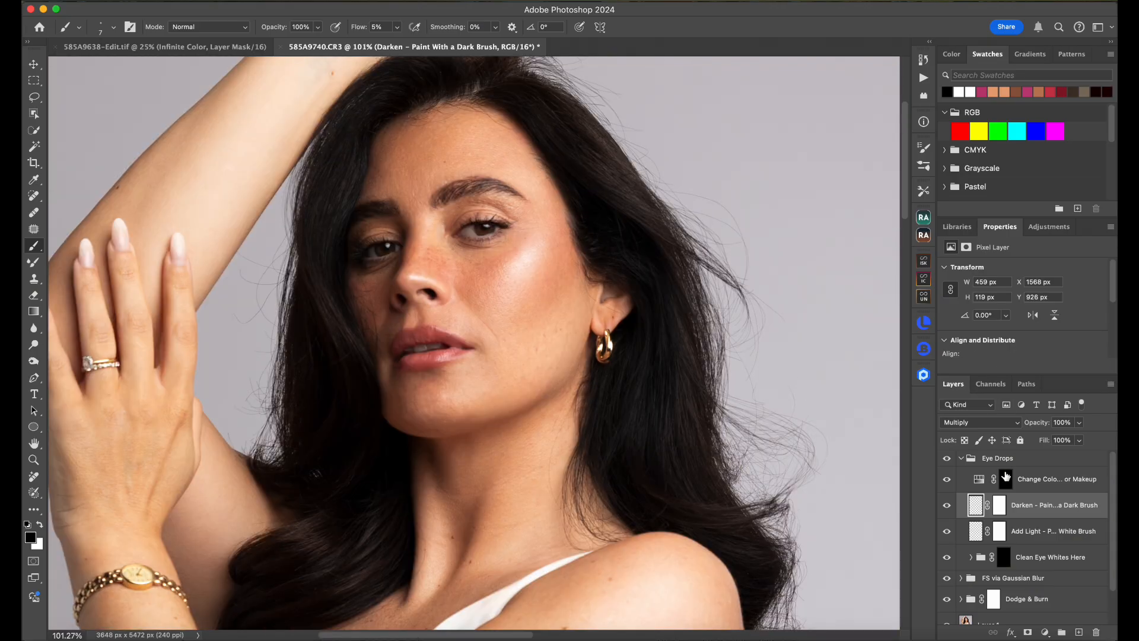
click(961, 459)
click(1079, 423)
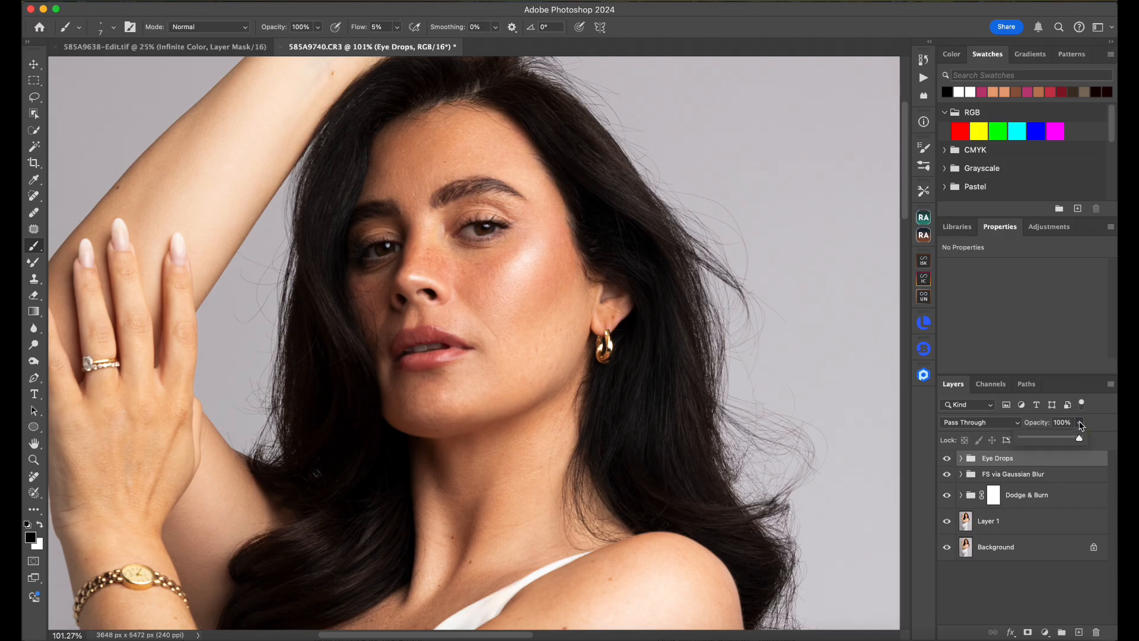
drag(1082, 439, 1061, 441)
click(947, 460)
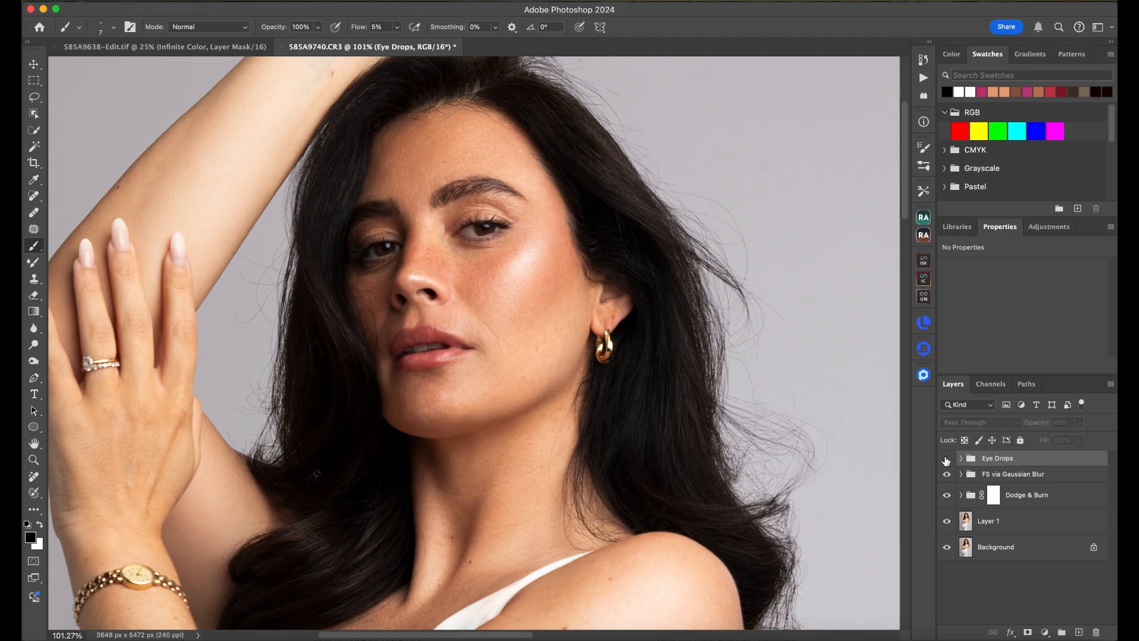
click(947, 459)
click(947, 460)
click(947, 460)
Run the MUA Retouch Lashes action to add its group of eyelash layers.
scroll(836, 326, up, 3)
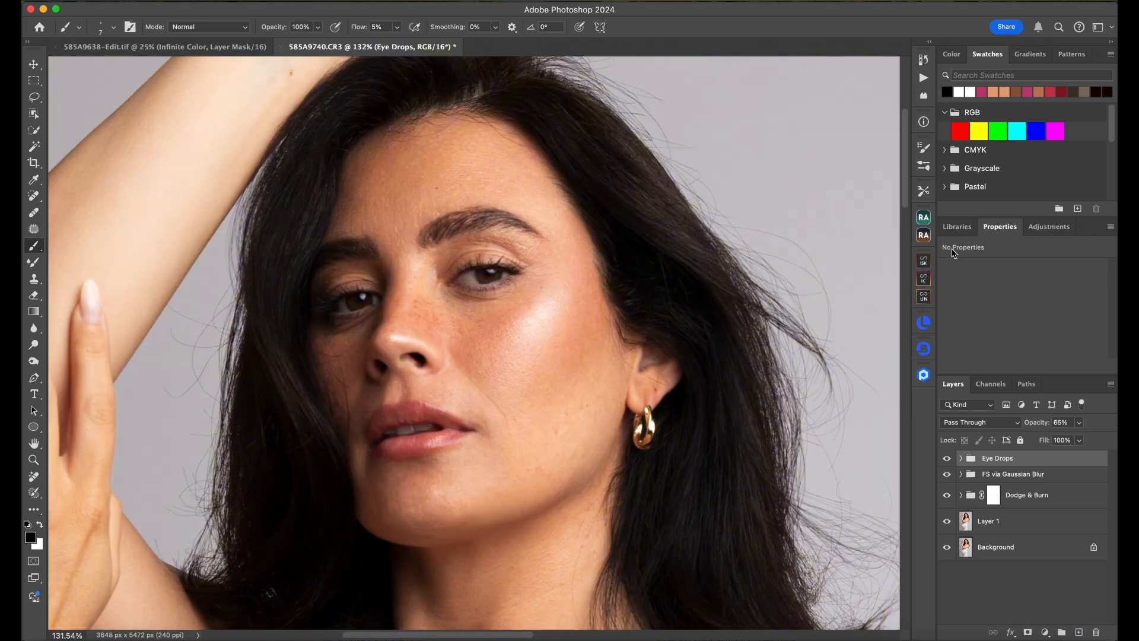
click(924, 236)
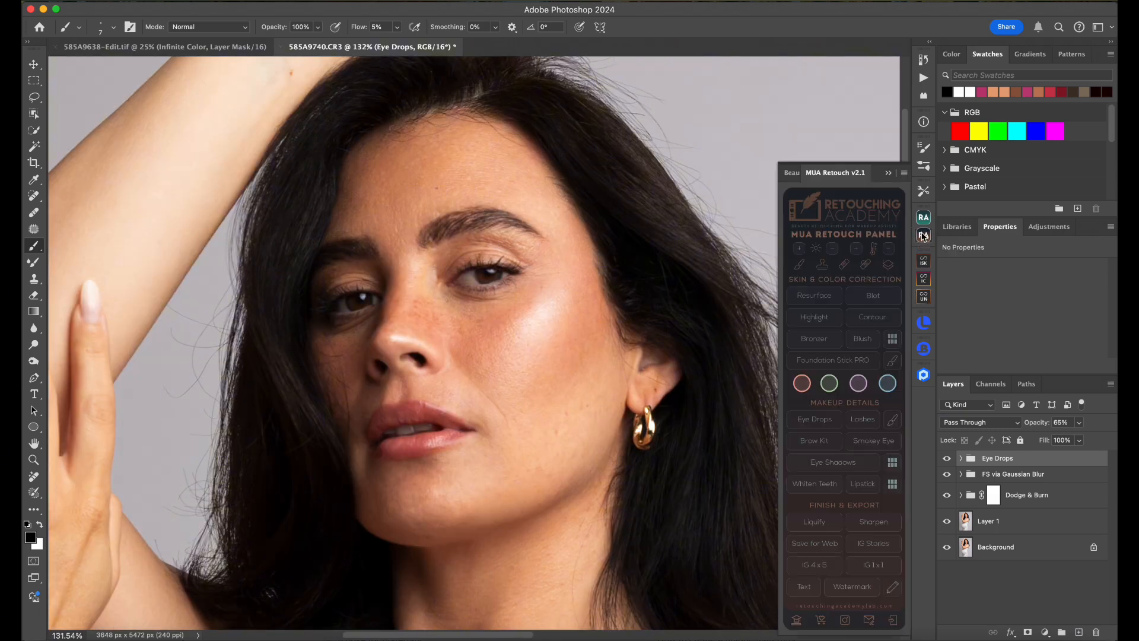
click(862, 420)
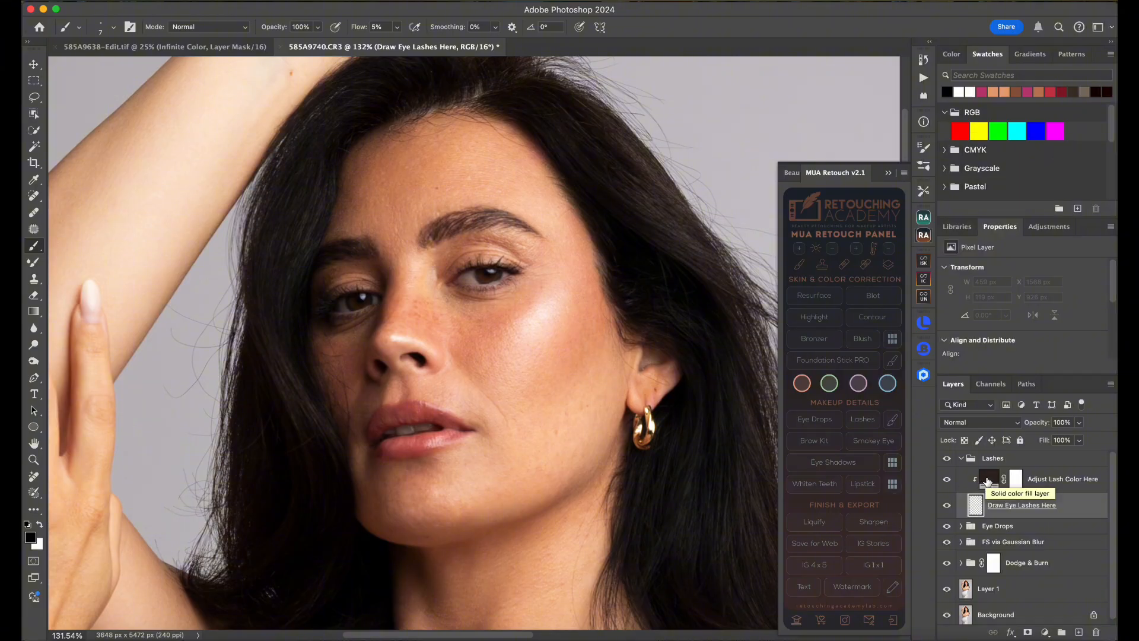
key(super+plus)
key(super+plus)
scroll(602, 184, right, 3)
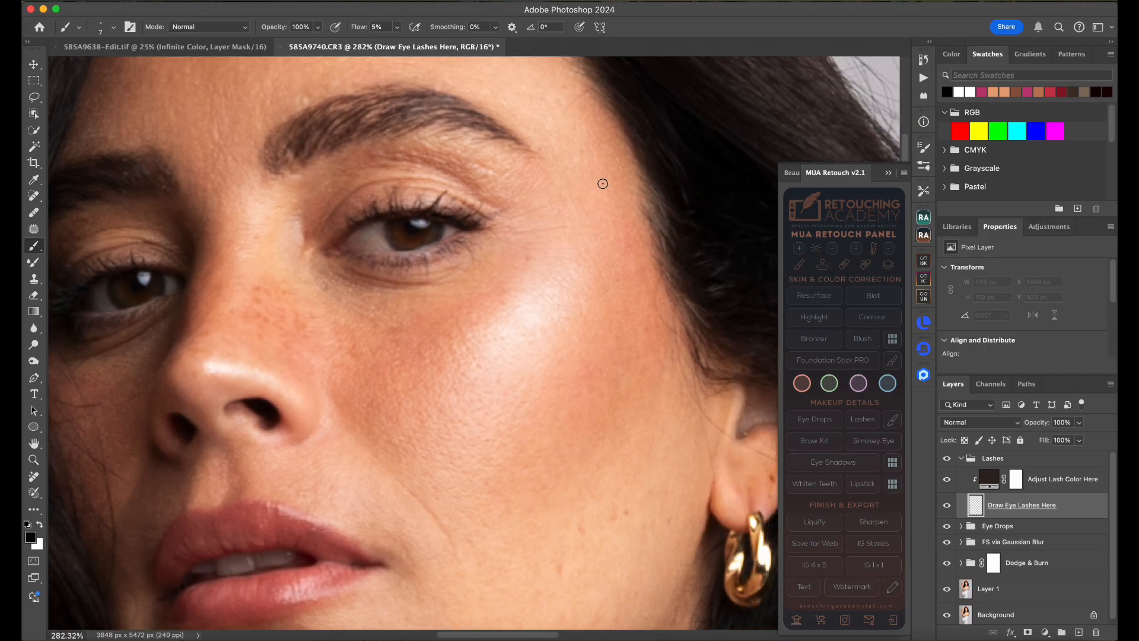
Set the Adjust Lash Color Here fill to the dark brown #17100c sampled from the upper lashes.
click(991, 481)
double_click(990, 481)
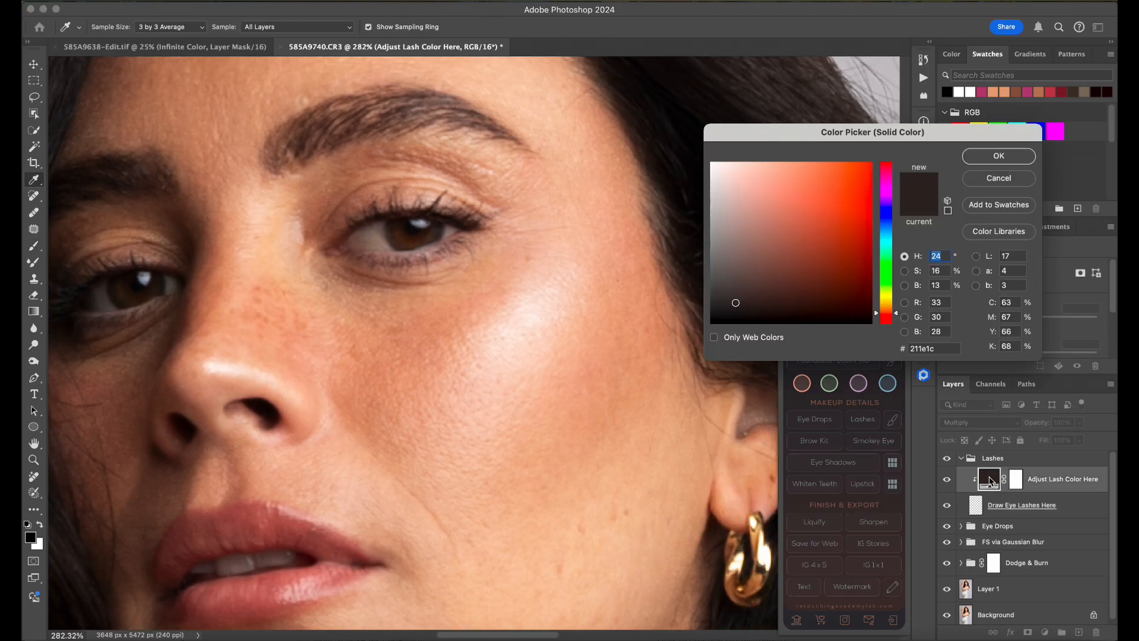
click(431, 208)
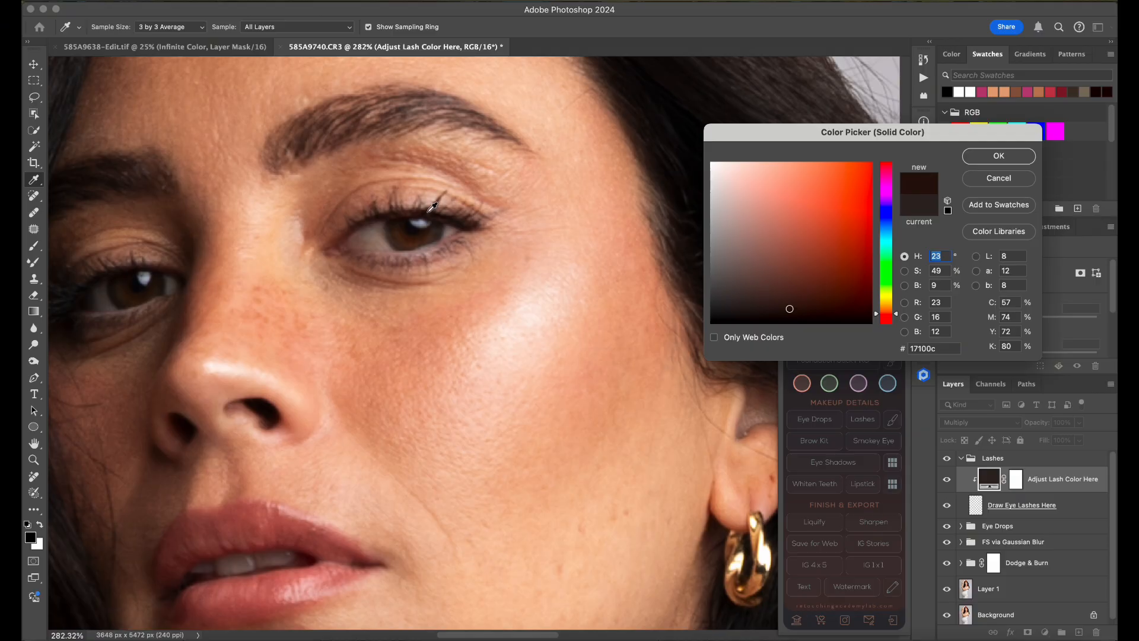
click(999, 157)
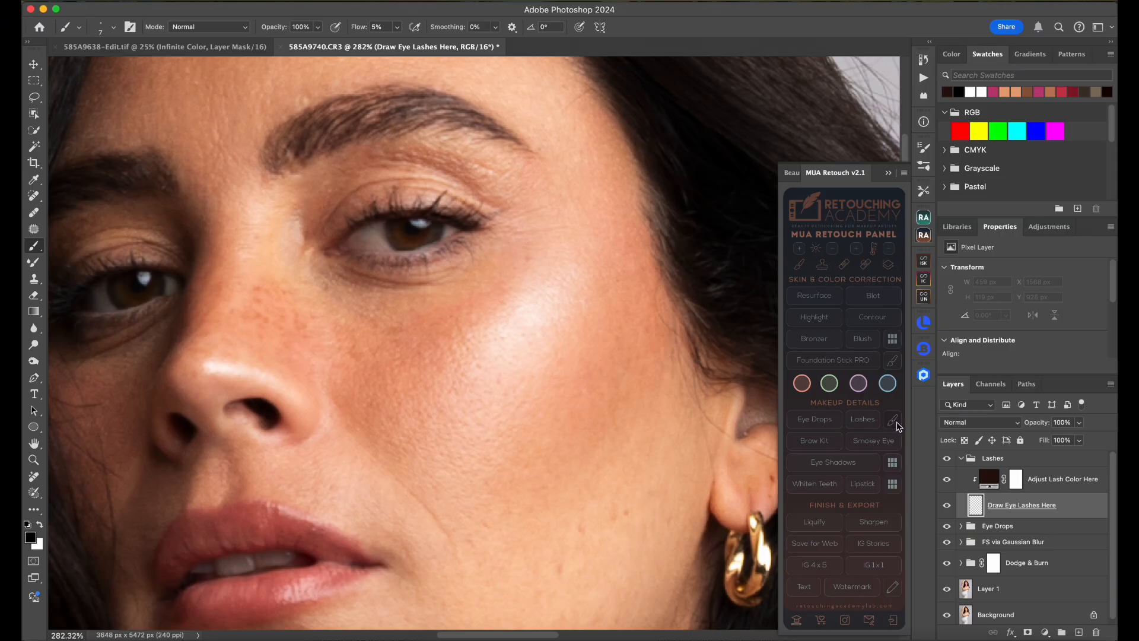
Draw fine individual hairs along the upper lash line with the panel's lash brush at 2 px on the Draw Eye Lashes Here layer.
click(894, 420)
scroll(427, 157, up, 5)
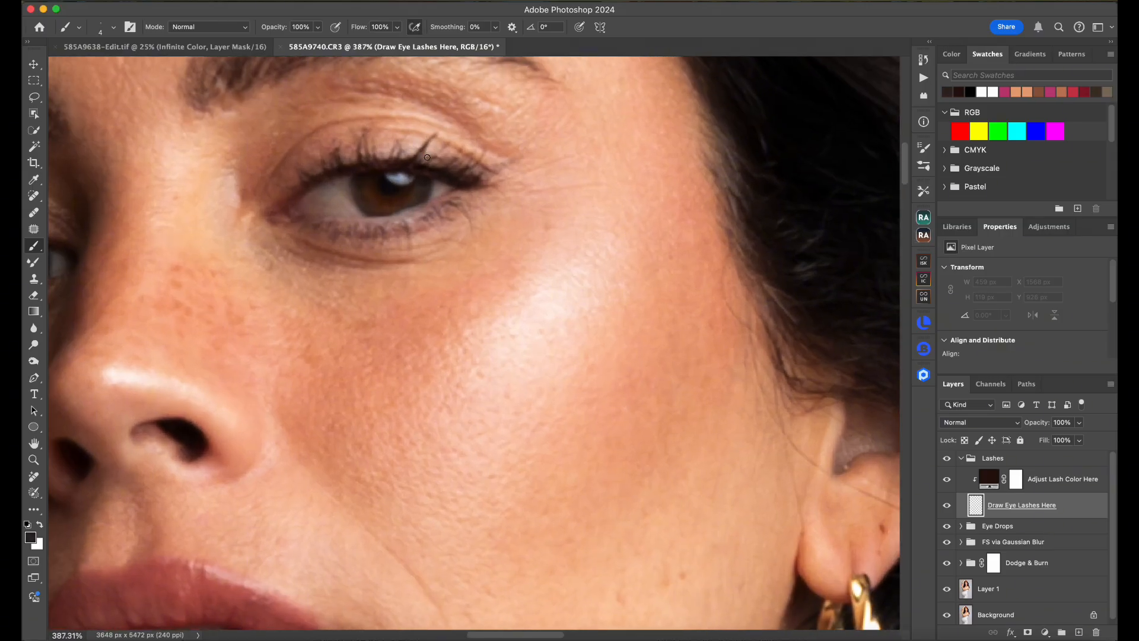
scroll(427, 157, up, 4)
scroll(427, 157, down, 2)
scroll(426, 156, up, 2)
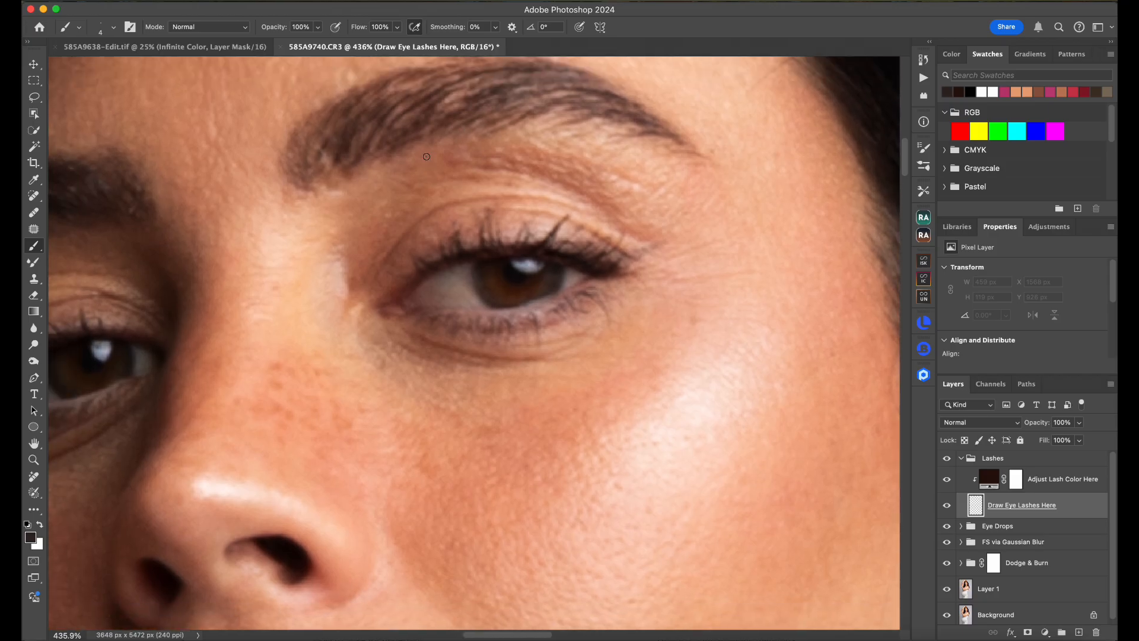
key(bracketleft)
drag(506, 246, 513, 210)
key(super+z)
mouse_move(527, 244)
mouse_down()
mouse_move(537, 214)
mouse_move(604, 238)
mouse_up()
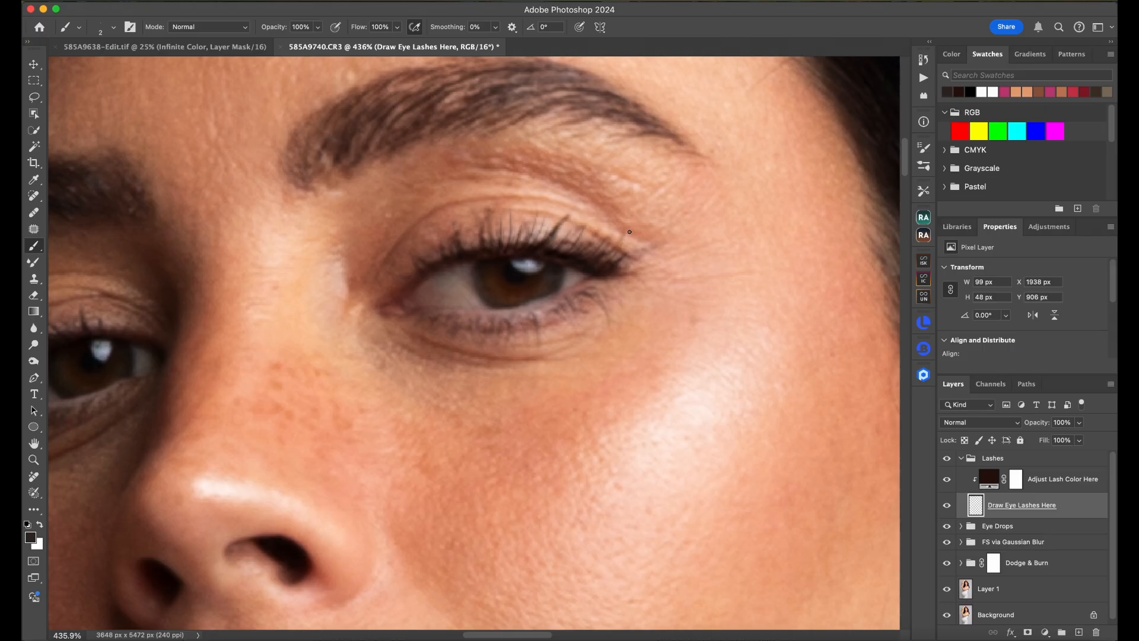
scroll(628, 212, down, 10)
scroll(504, 260, up, 7)
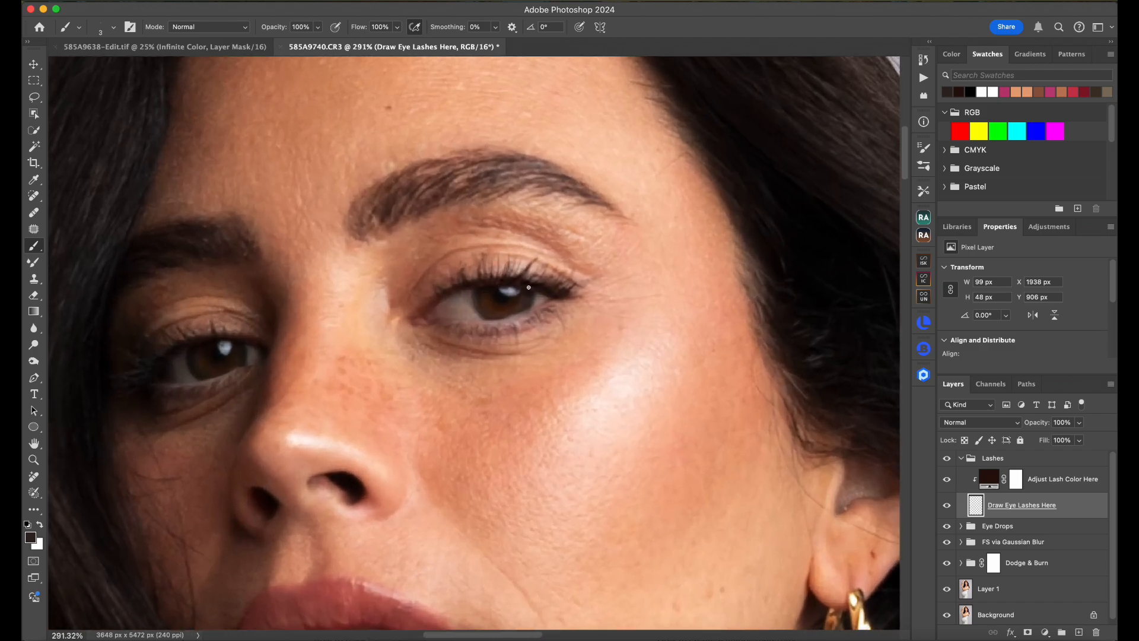
scroll(560, 306, up, 4)
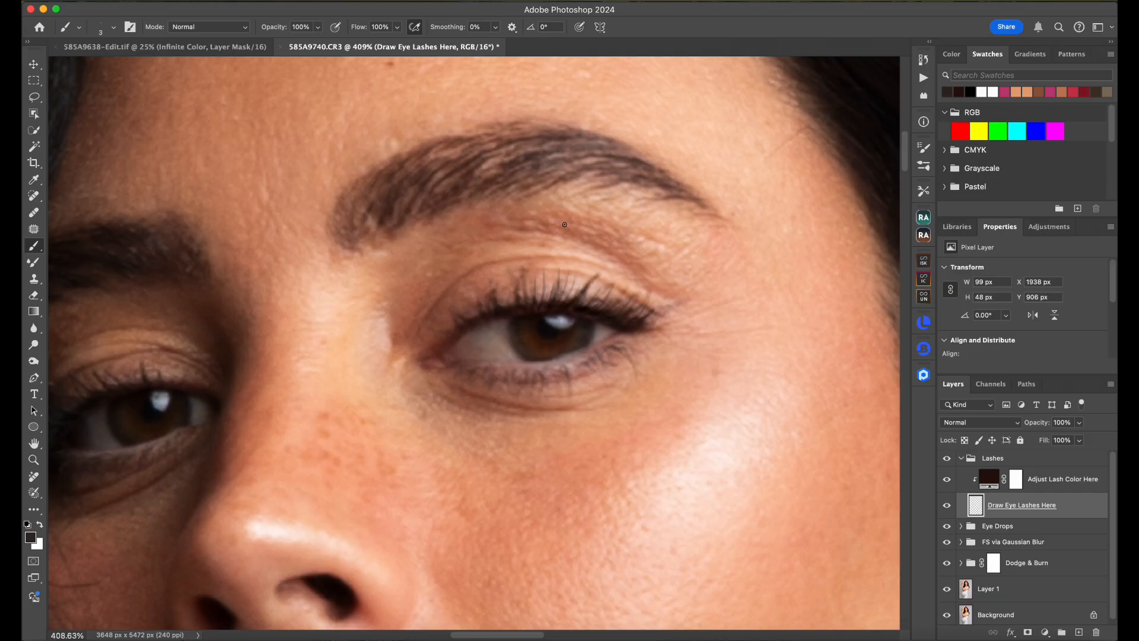
drag(594, 242, 563, 229)
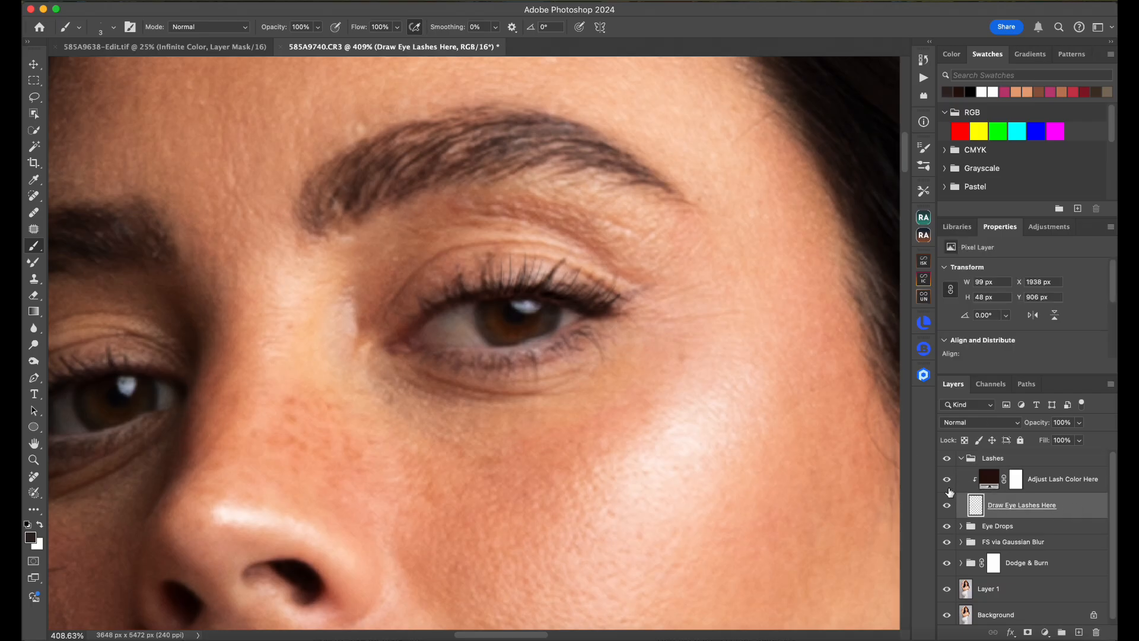
click(1080, 423)
mouse_move(1079, 439)
mouse_down()
mouse_move(1070, 442)
mouse_move(1096, 443)
mouse_up()
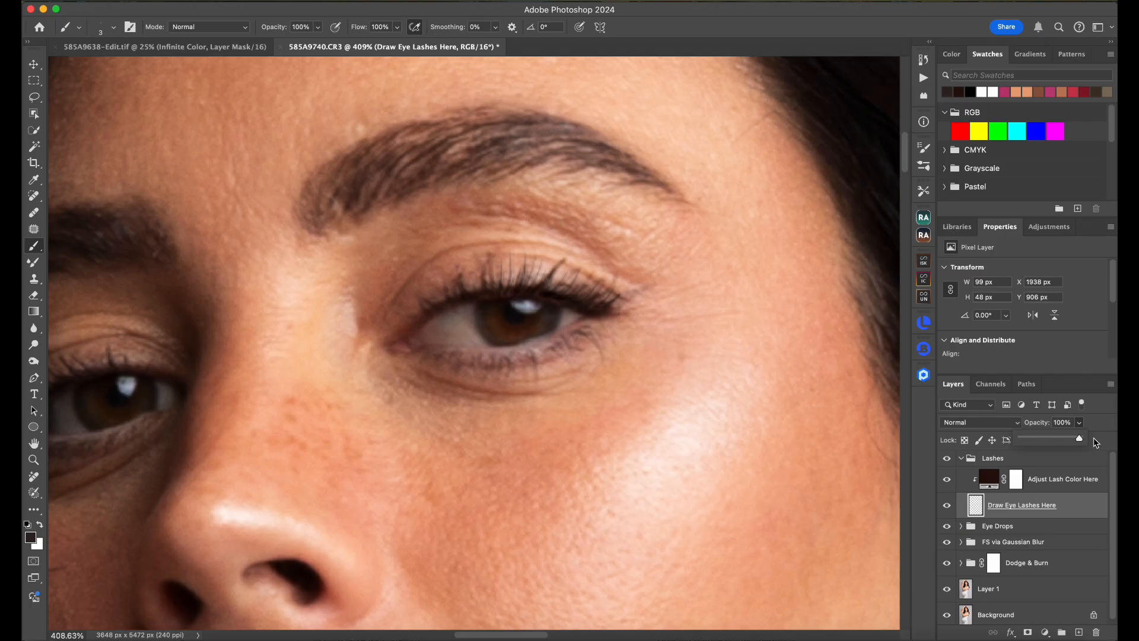
click(1085, 505)
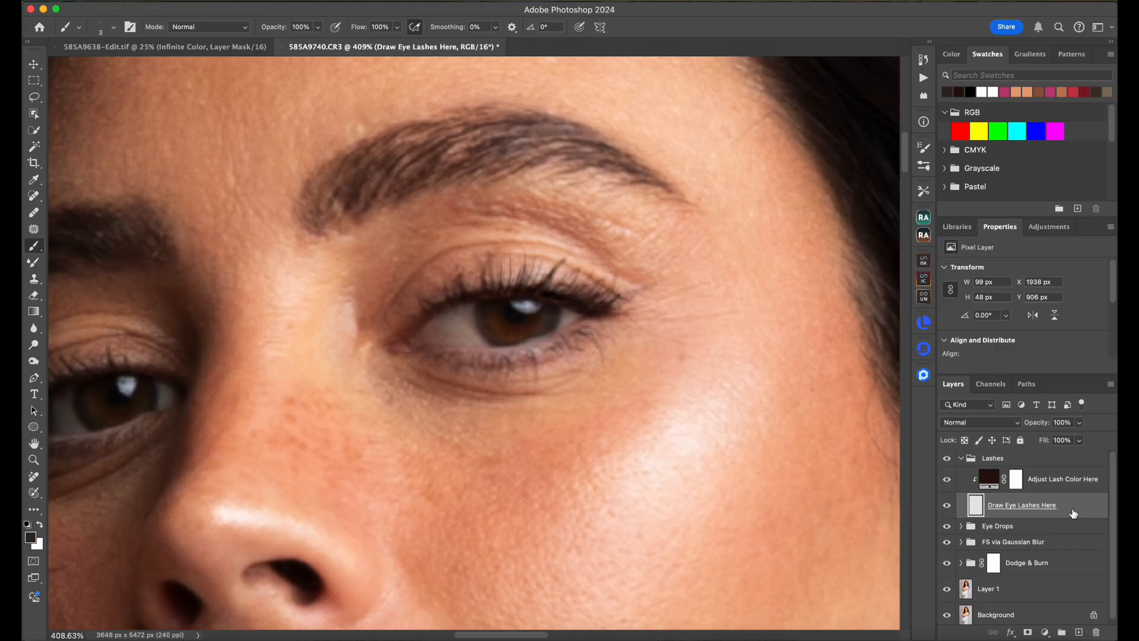
Soften the drawn lashes with a Gaussian Blur of 0.3 pixels.
click(339, 2)
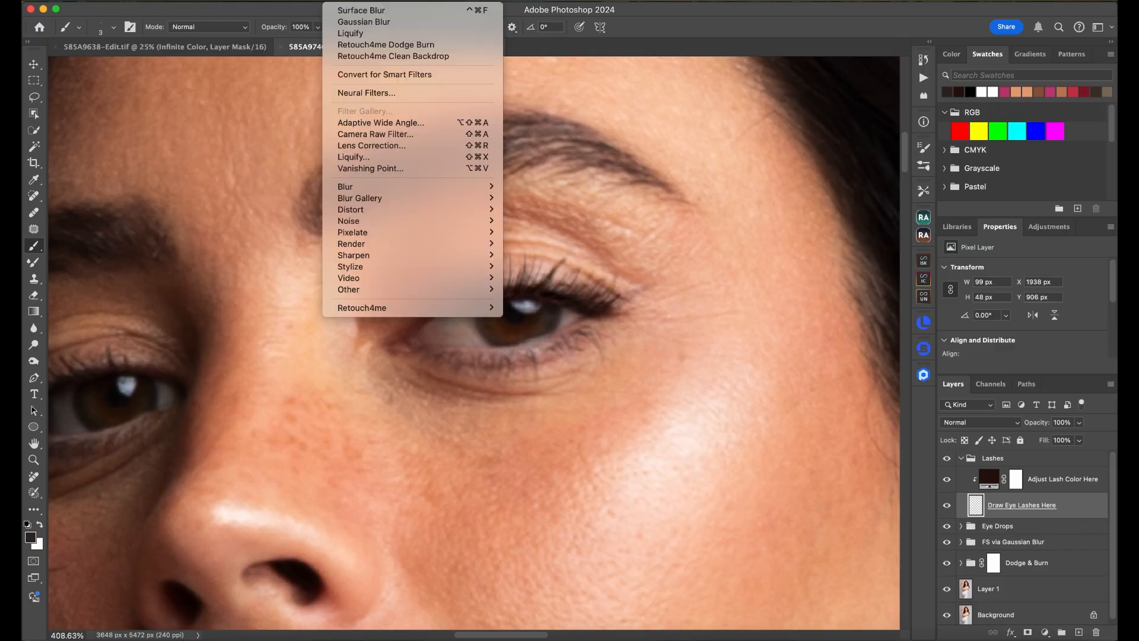
mouse_move(368, 187)
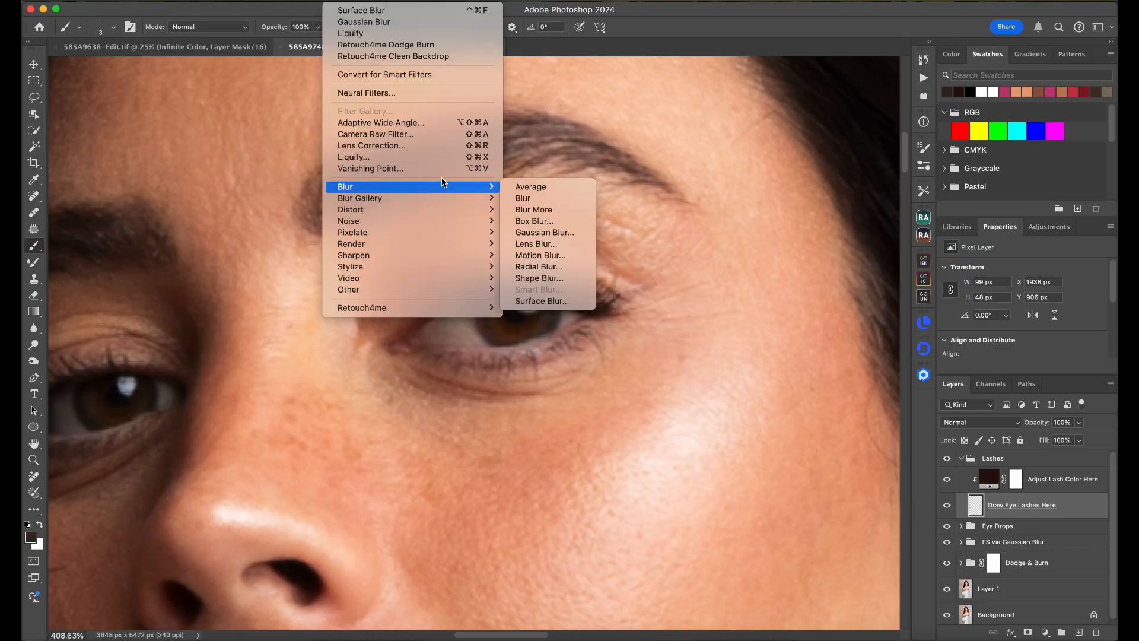
click(538, 236)
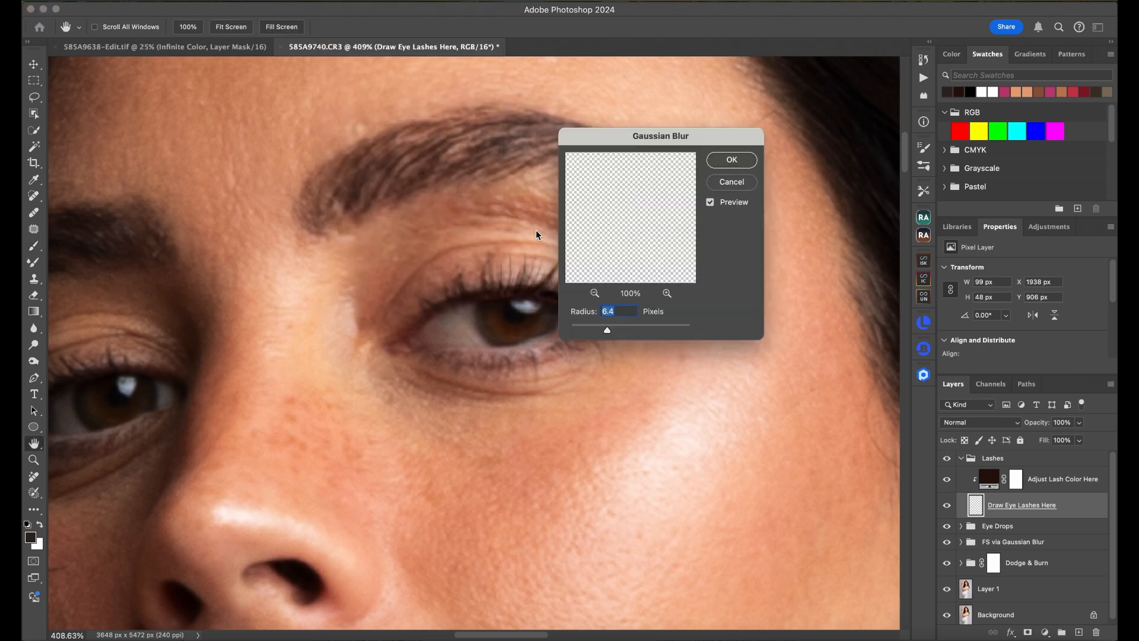
drag(627, 149, 729, 148)
click(518, 282)
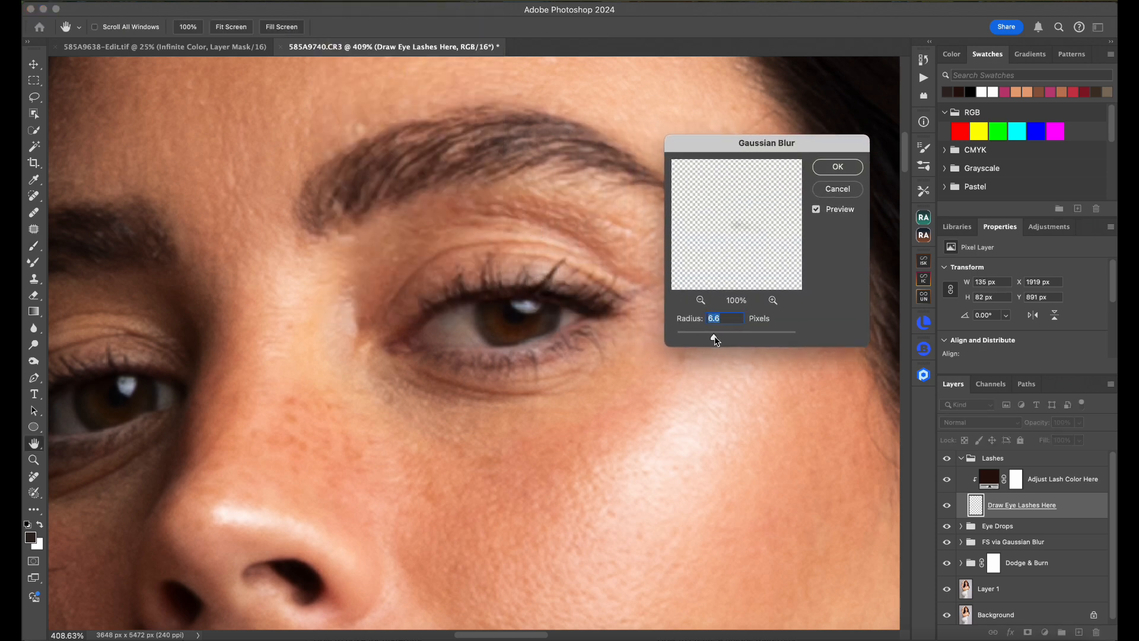
drag(715, 337, 679, 337)
drag(679, 339, 680, 342)
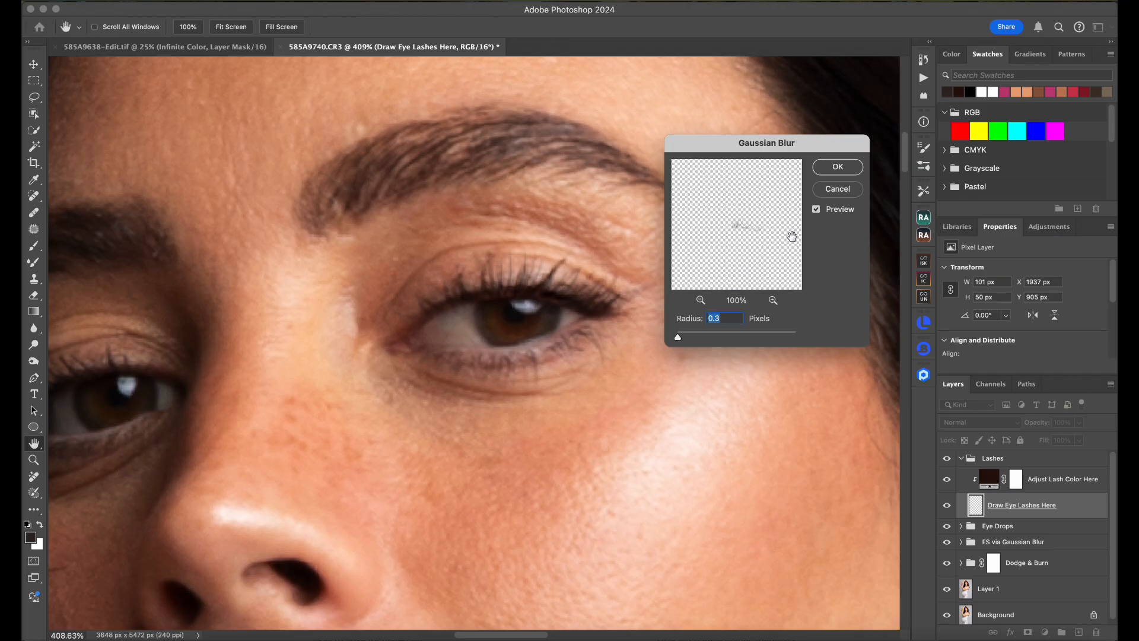
click(845, 168)
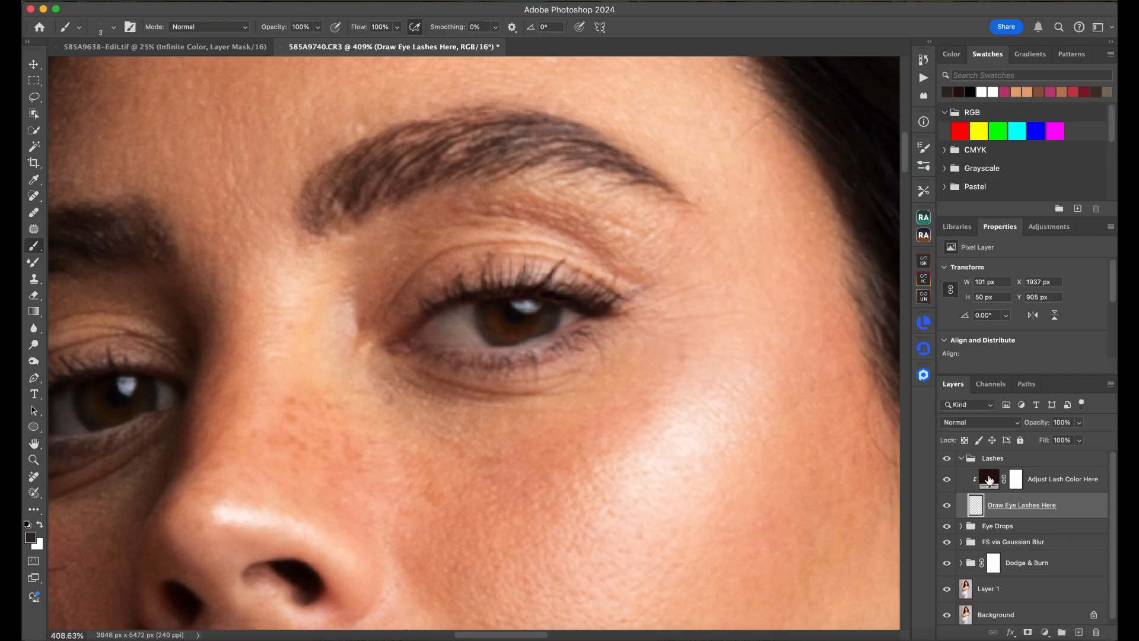
Resample the Adjust Lash Color Here fill from the upper lashes.
double_click(989, 481)
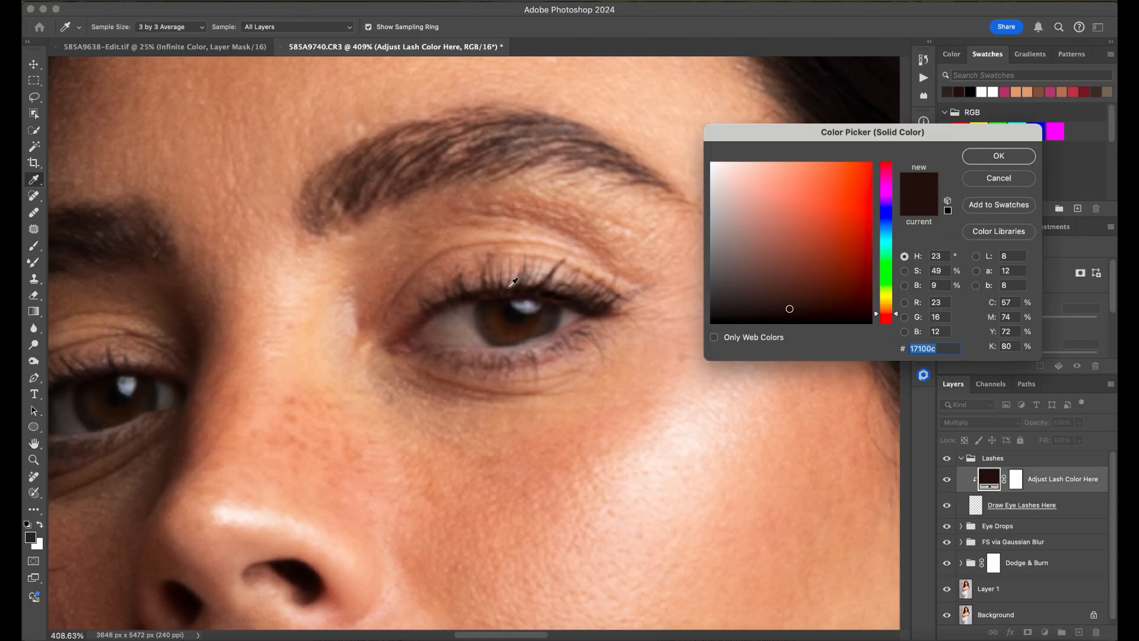
click(492, 288)
click(967, 160)
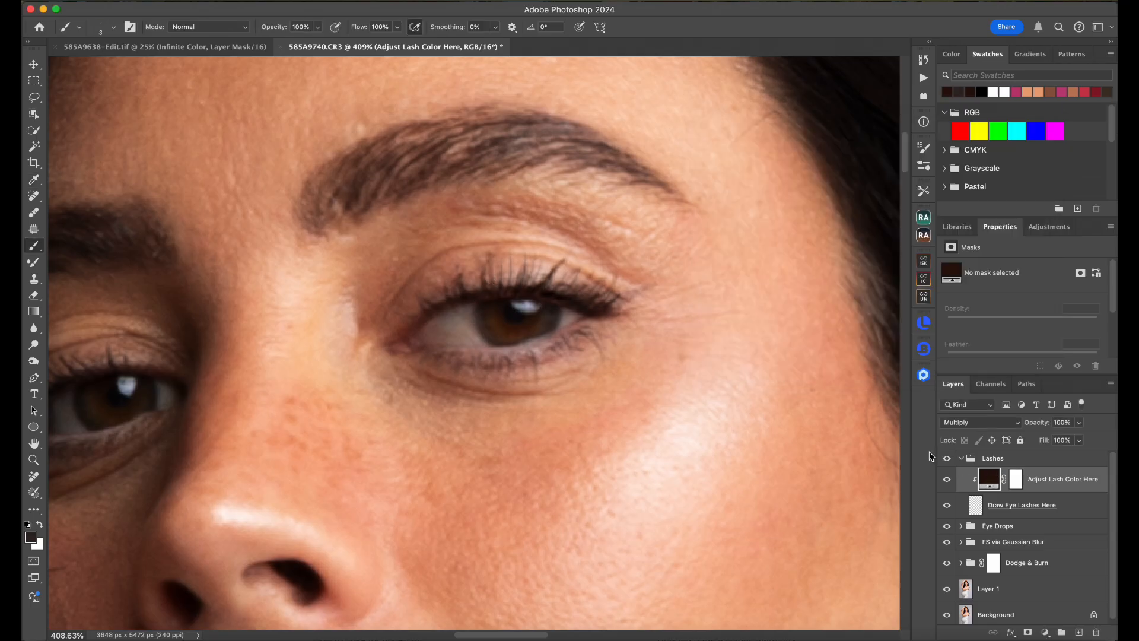
Collapse the finished Lashes group and run the MUA Retouch Lashes action again to add a second set of drawing layers.
scroll(775, 276, down, 15)
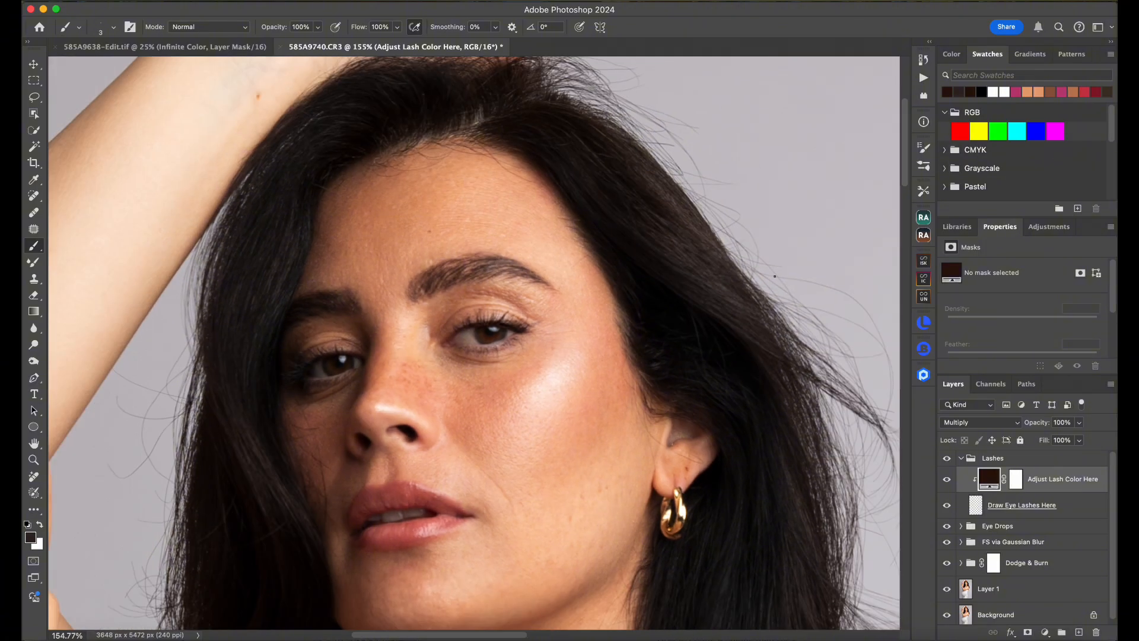
scroll(775, 276, down, 5)
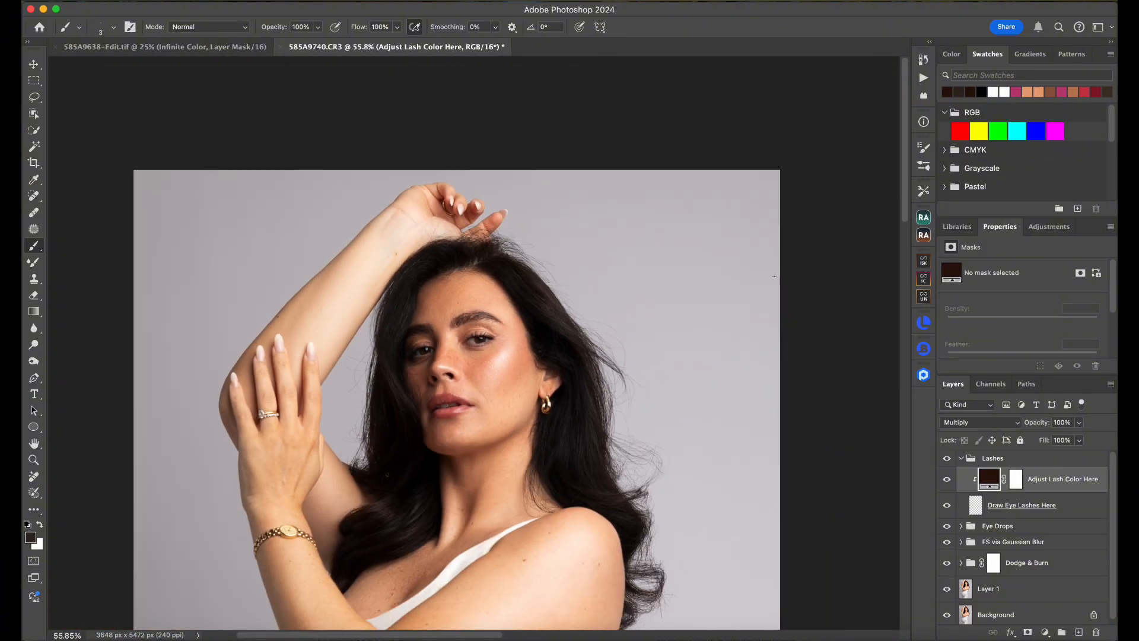
scroll(775, 276, up, 6)
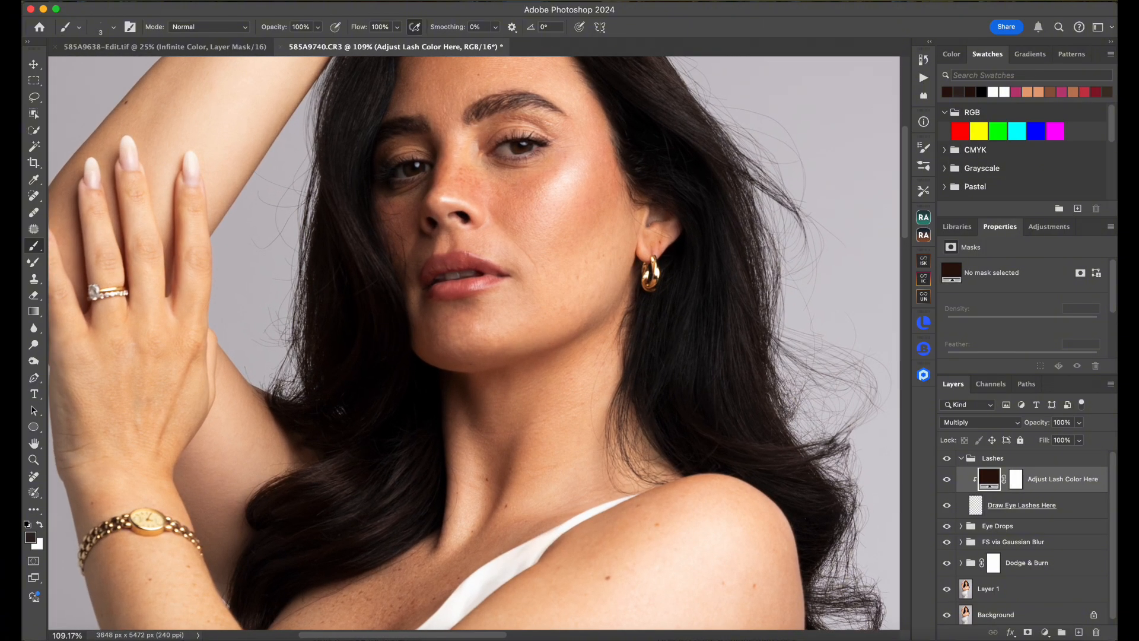
scroll(774, 276, up, 3)
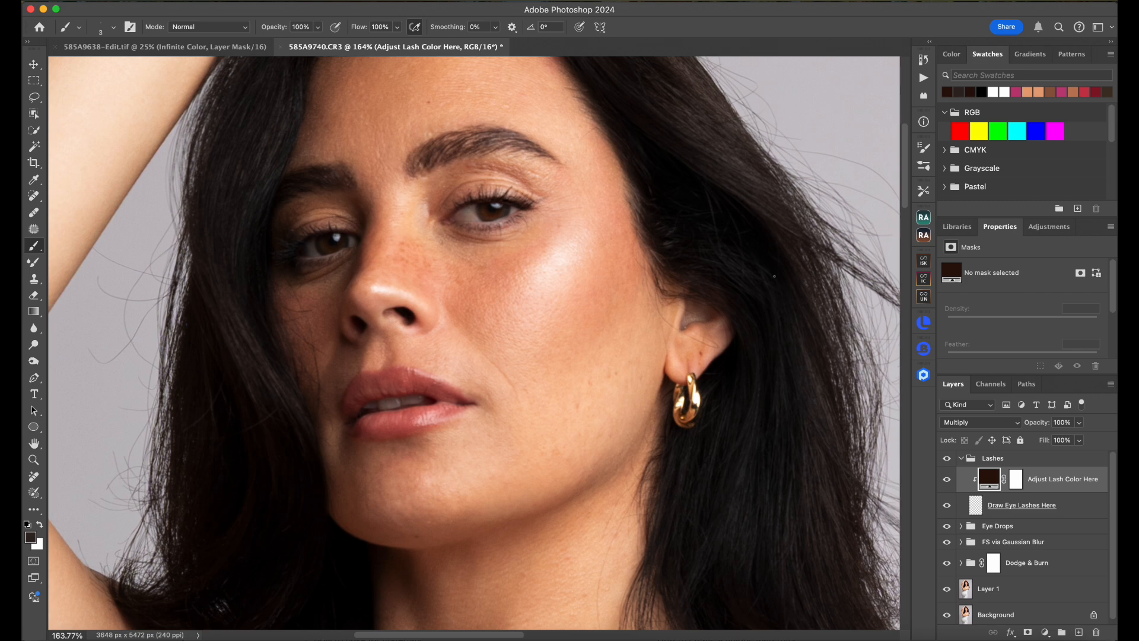
click(960, 458)
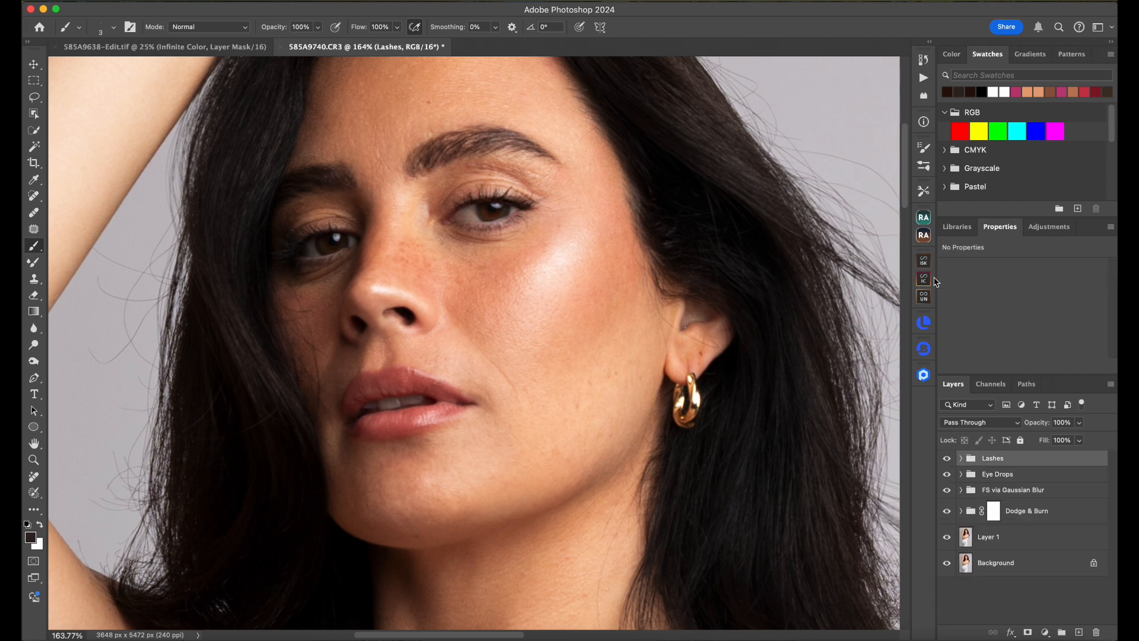
click(925, 237)
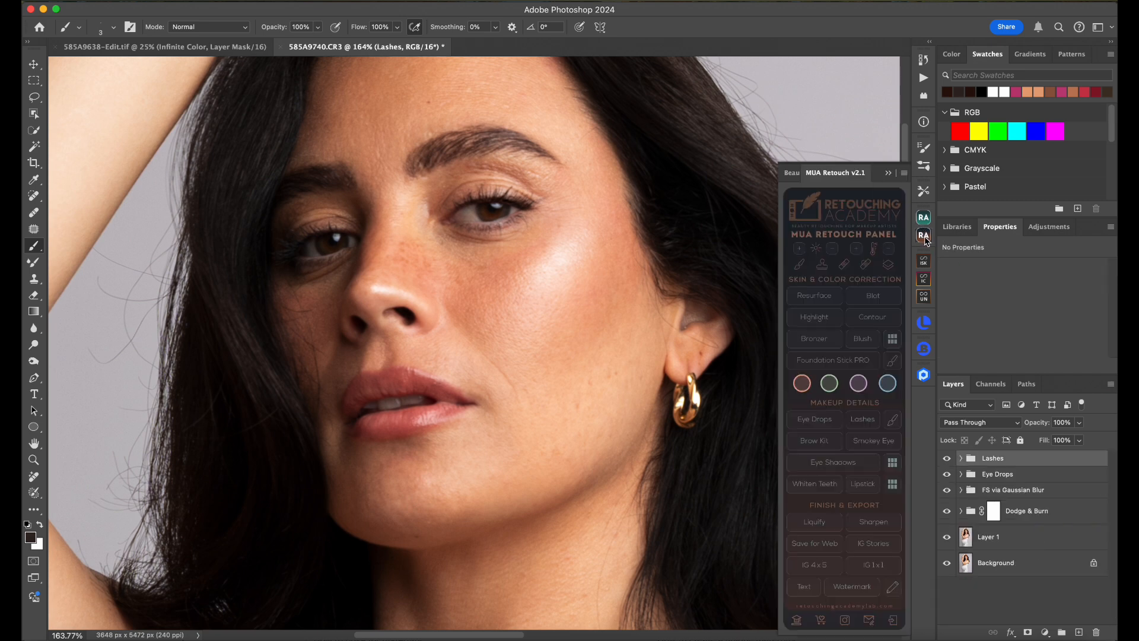
click(864, 421)
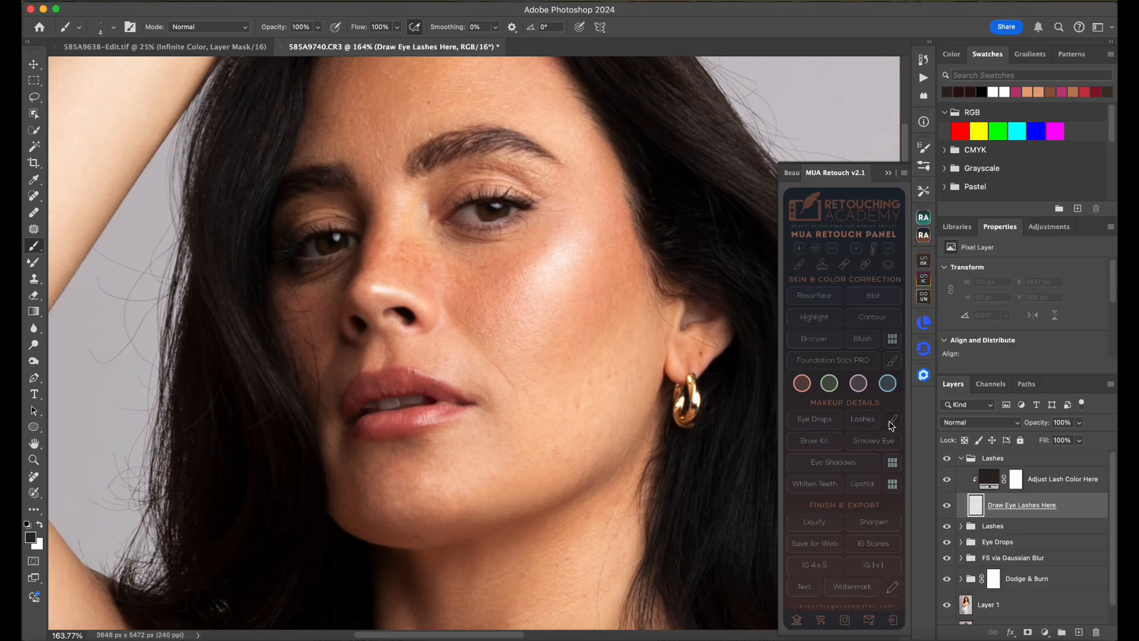
Set the new group's Adjust Lash Color Here fill to the brown #46382b sampled from the eyebrow.
double_click(988, 479)
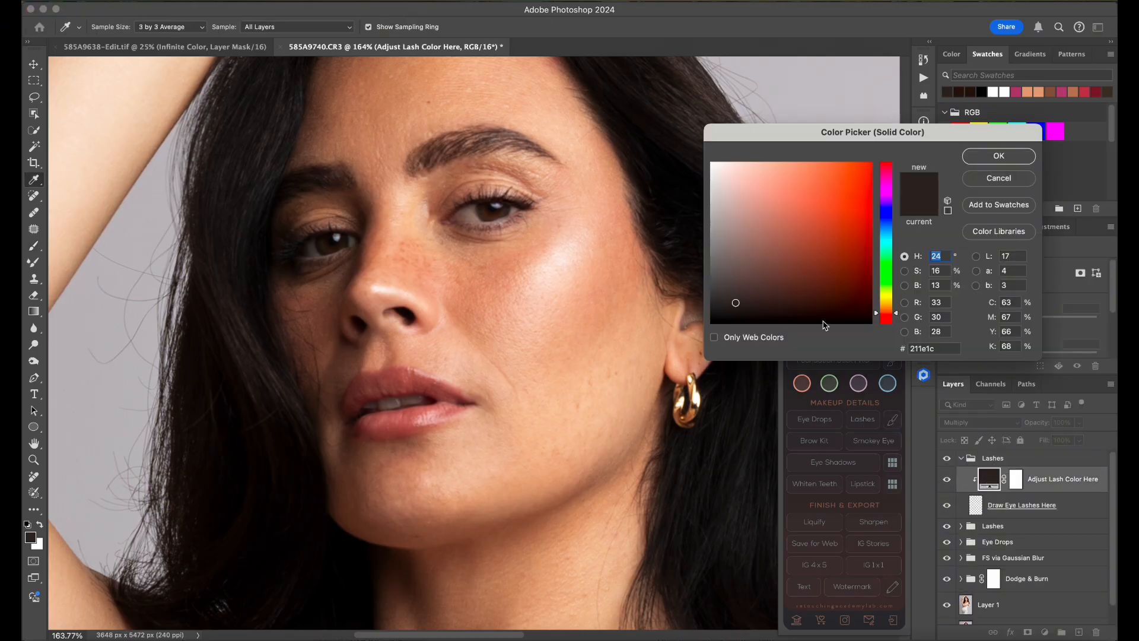
click(449, 142)
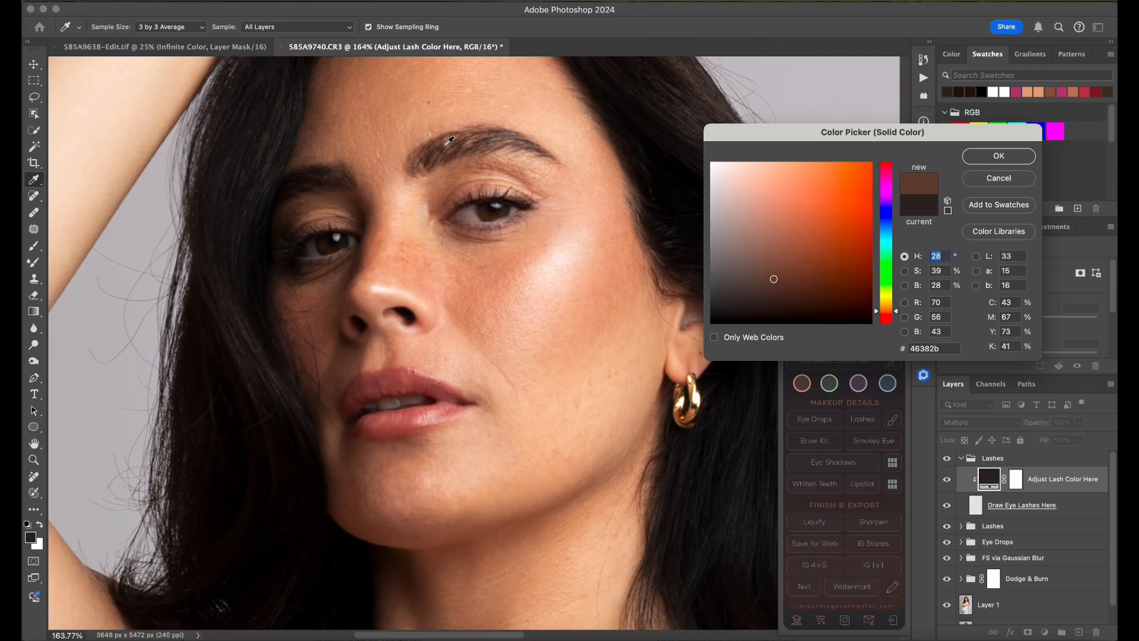
click(999, 155)
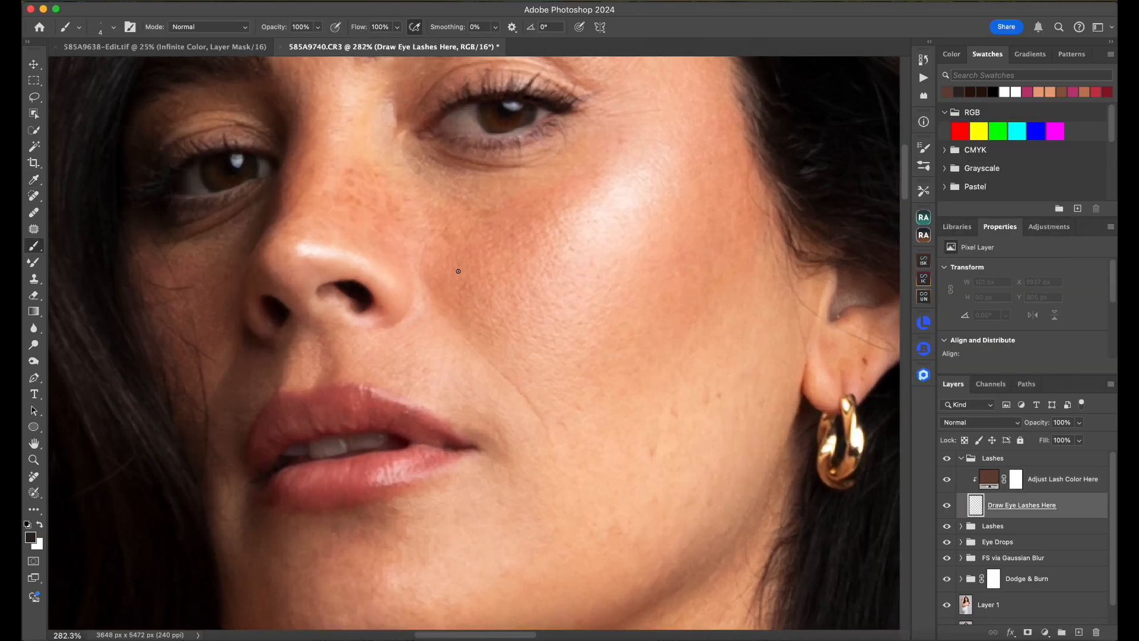
Fill in the eyebrow above the brighter eye with fine 3 px hair strokes on the new Draw Eye Lashes Here layer.
scroll(458, 271, up, 4)
scroll(459, 271, up, 8)
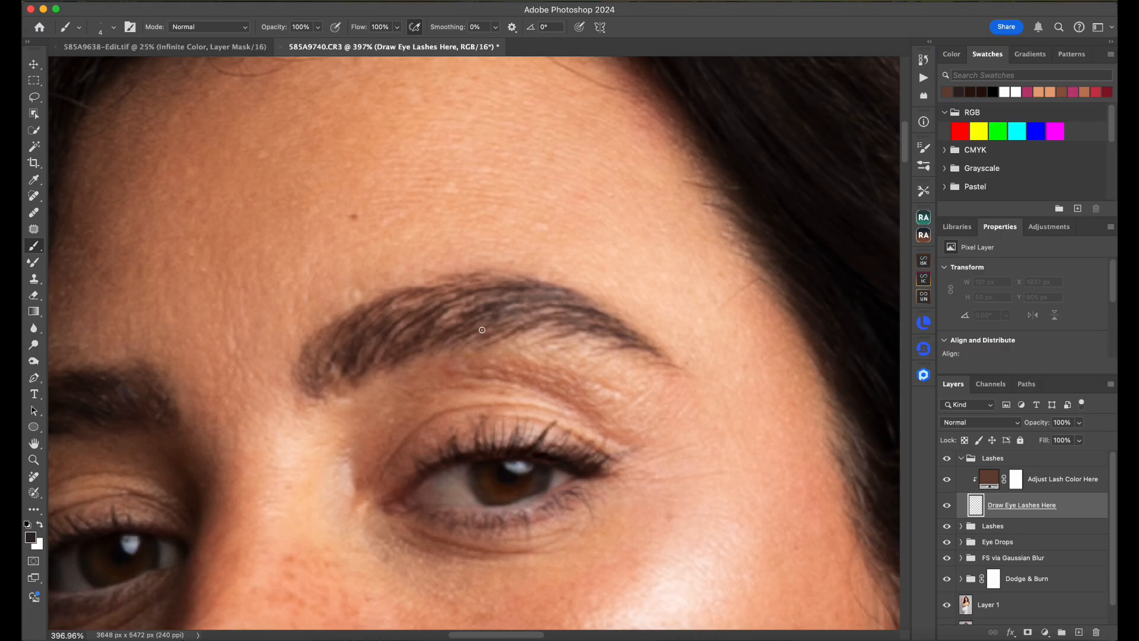
mouse_move(457, 318)
mouse_down()
mouse_move(439, 330)
mouse_move(487, 315)
mouse_up()
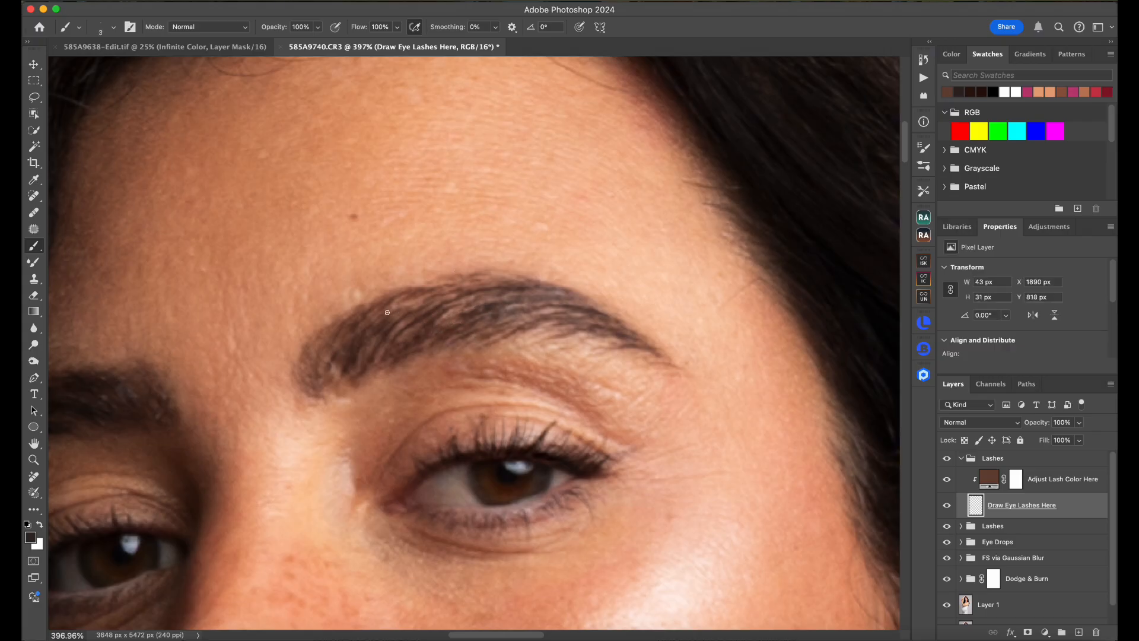
drag(388, 312, 429, 297)
mouse_move(387, 344)
mouse_down()
mouse_move(475, 295)
mouse_move(518, 289)
mouse_up()
drag(559, 327, 572, 328)
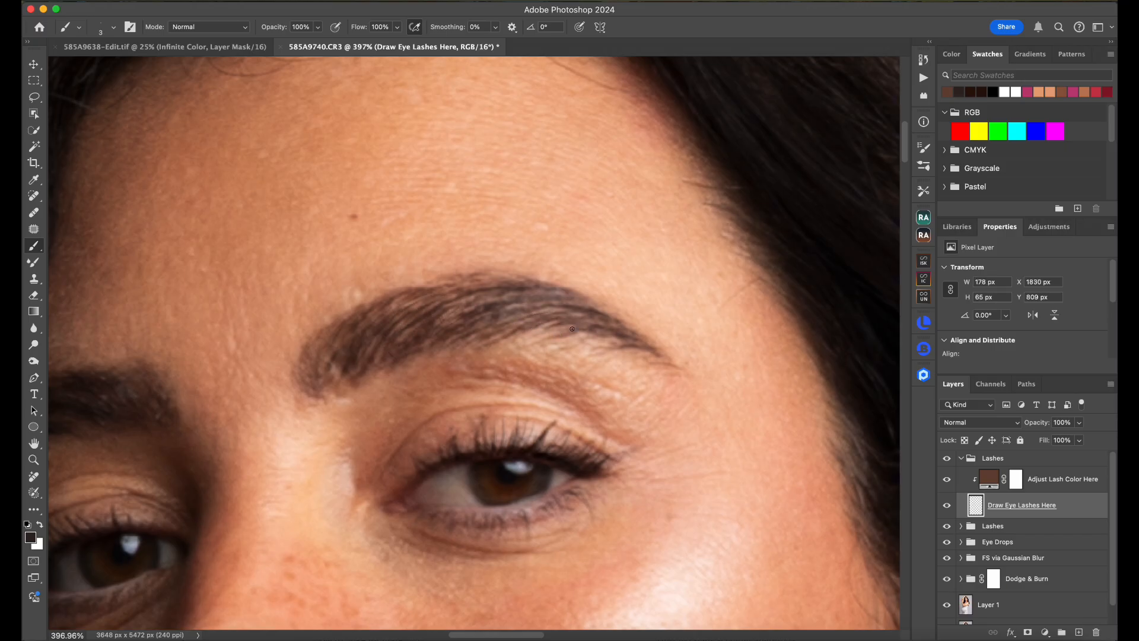
mouse_move(438, 329)
mouse_down()
mouse_move(477, 315)
mouse_move(468, 286)
mouse_up()
Soften the painted brow hairs with a 0.3-pixel Gaussian Blur and compare the eyebrow with and without them.
scroll(482, 285, down, 2)
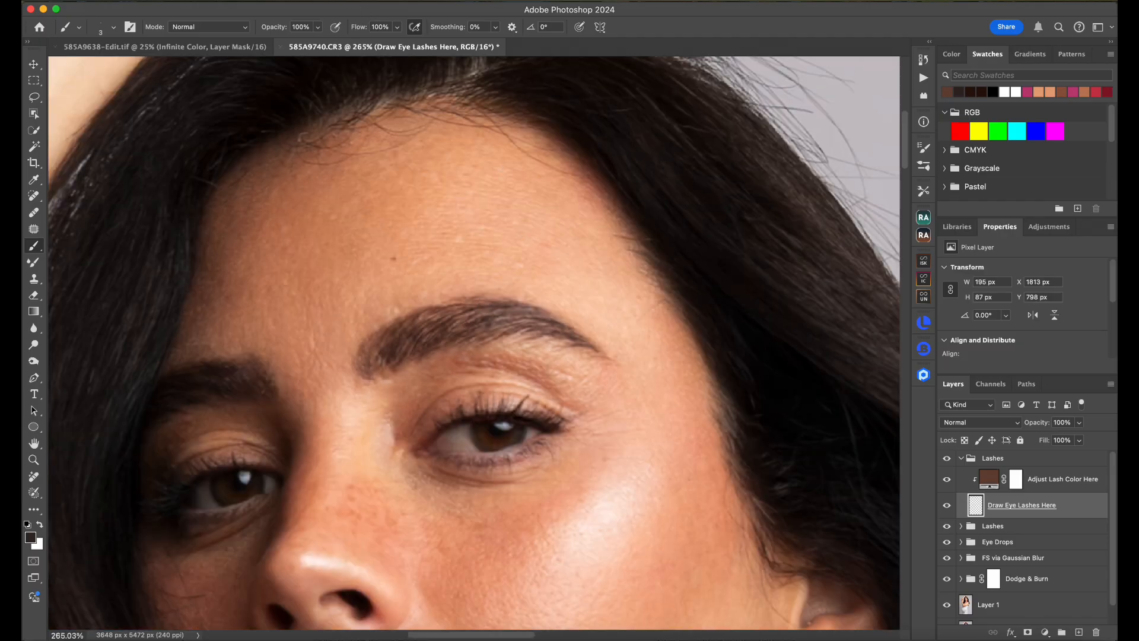
click(341, 1)
mouse_move(365, 192)
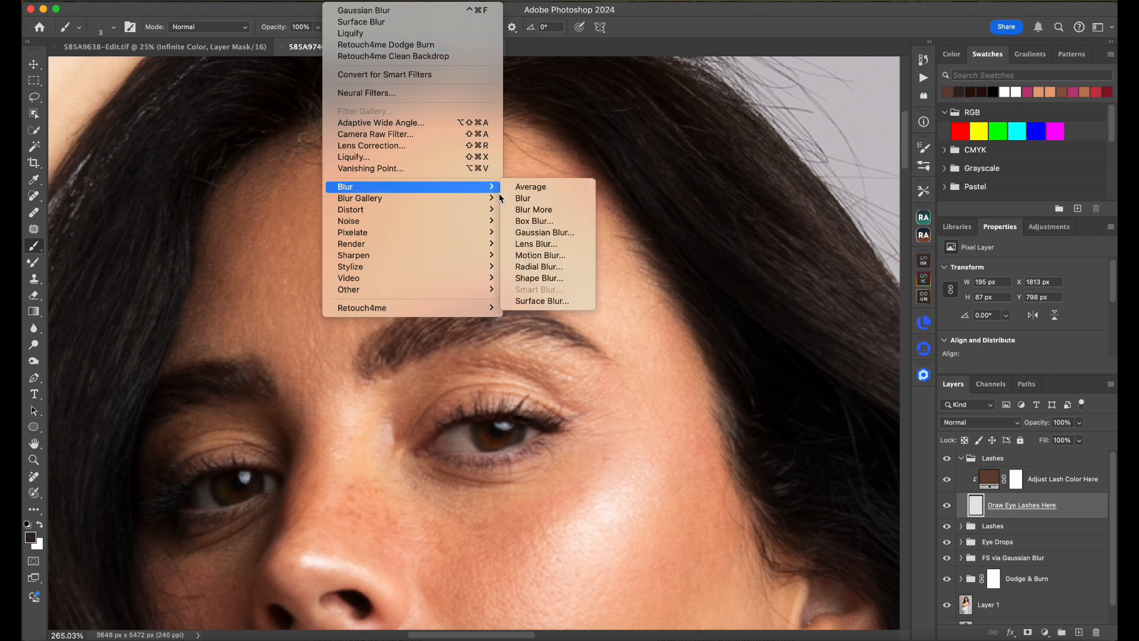
click(539, 233)
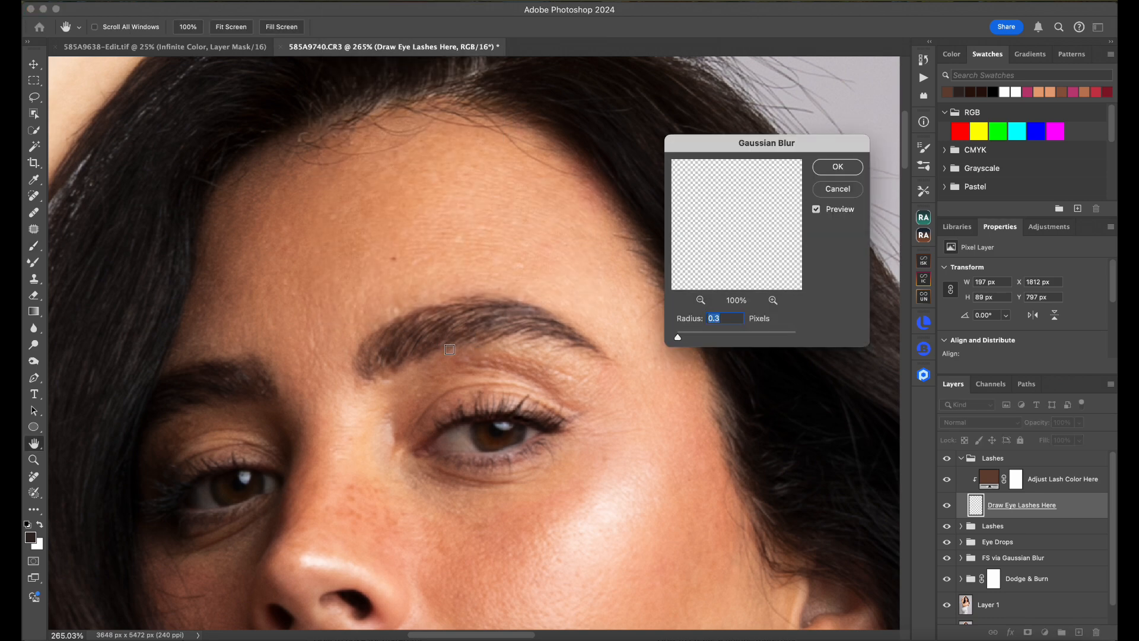
click(838, 167)
click(947, 458)
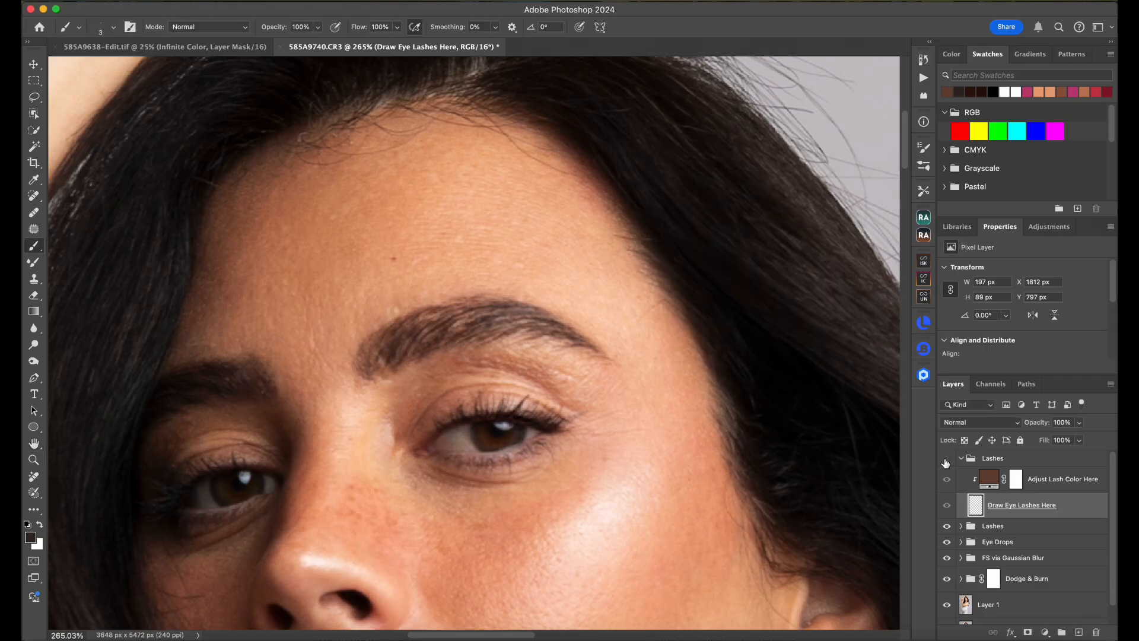
click(946, 460)
Collapse the upper Lashes group and rename it Eyebrows.
click(961, 458)
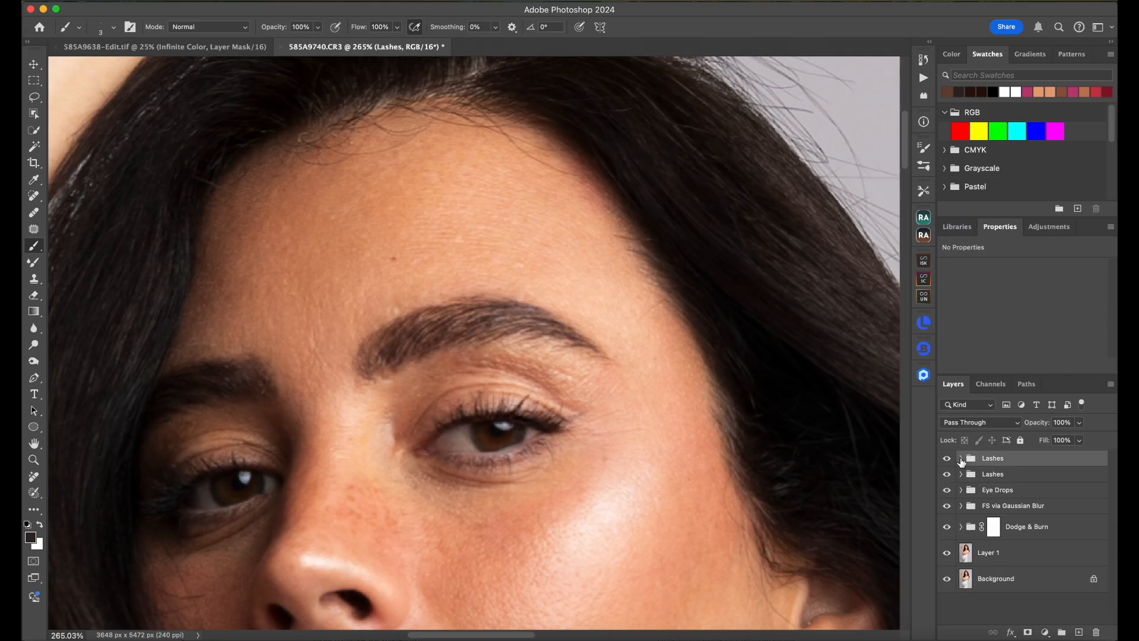
double_click(999, 460)
text(Eyebrows)
key(Return)
key(super+0)
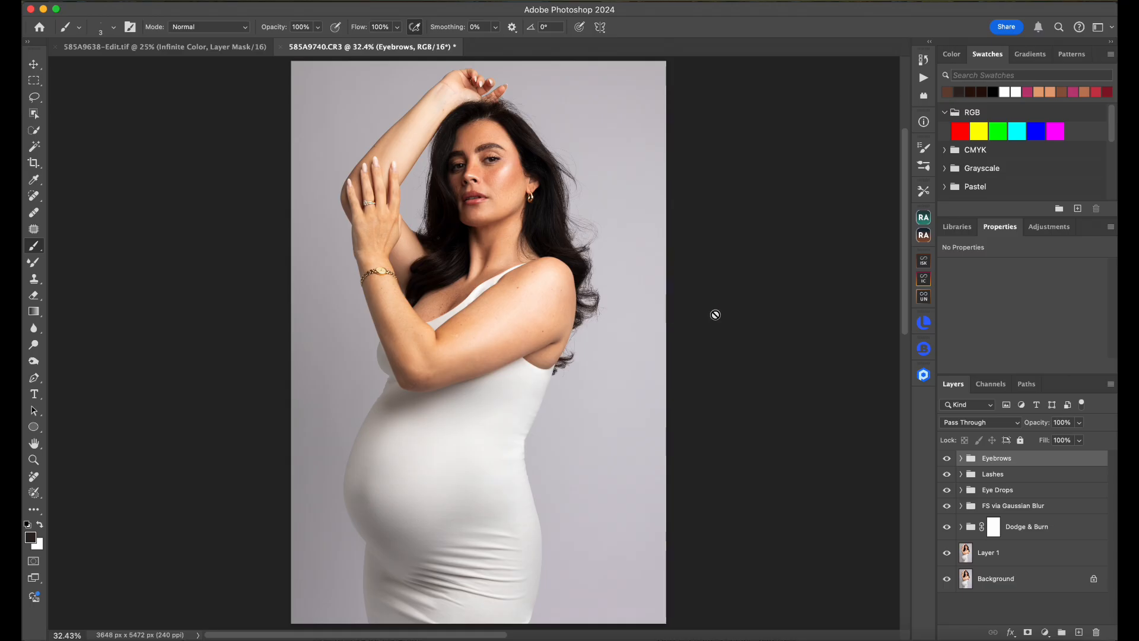
Select the image's brightest tones with Lumenzia's (e) zone mask and add a Curves adjustment layer masked by them, feathered 20.
click(925, 324)
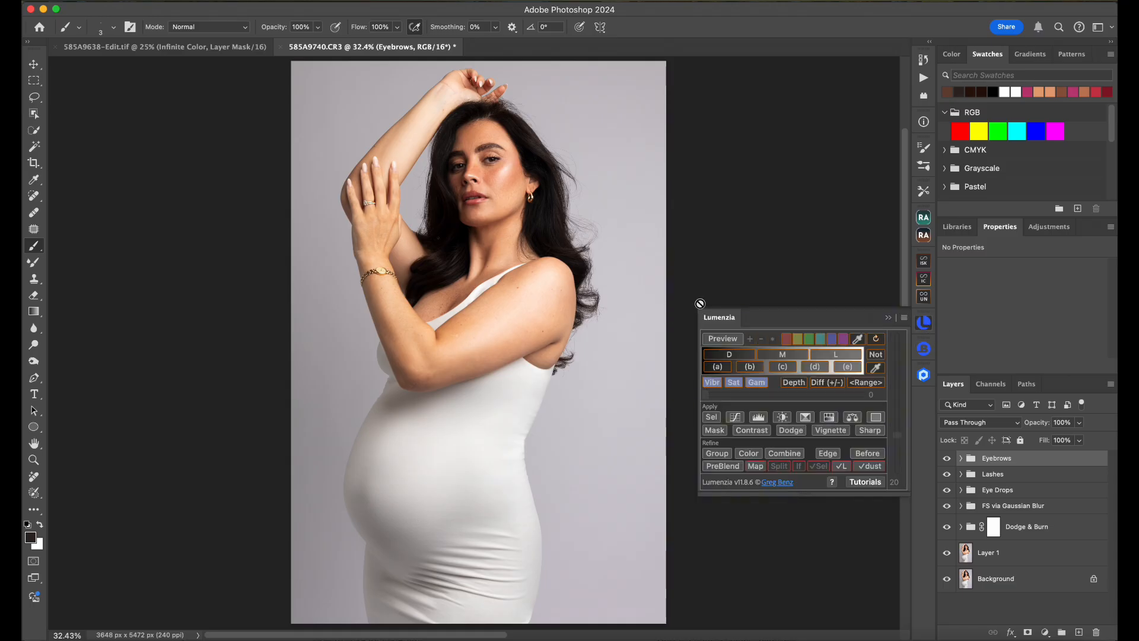
click(848, 370)
click(855, 370)
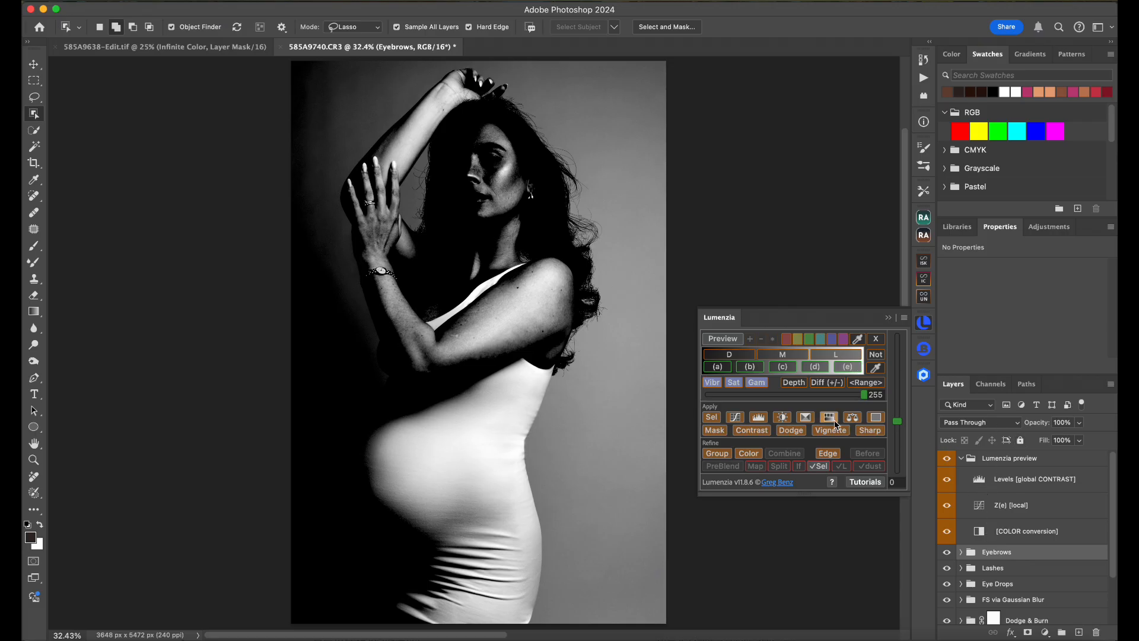
click(713, 418)
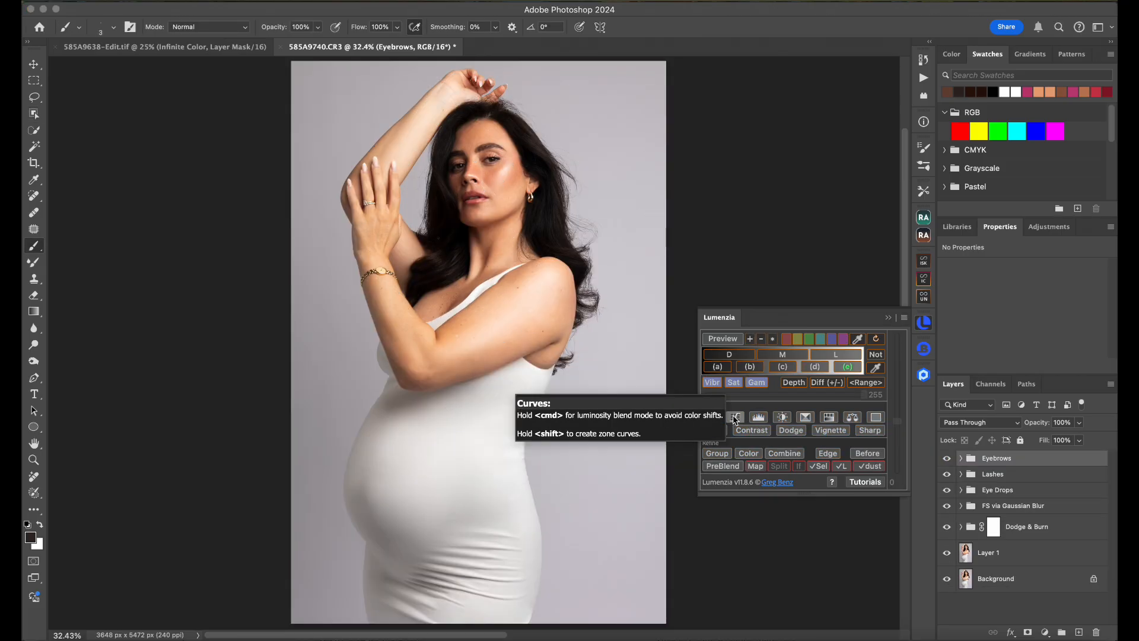
click(735, 418)
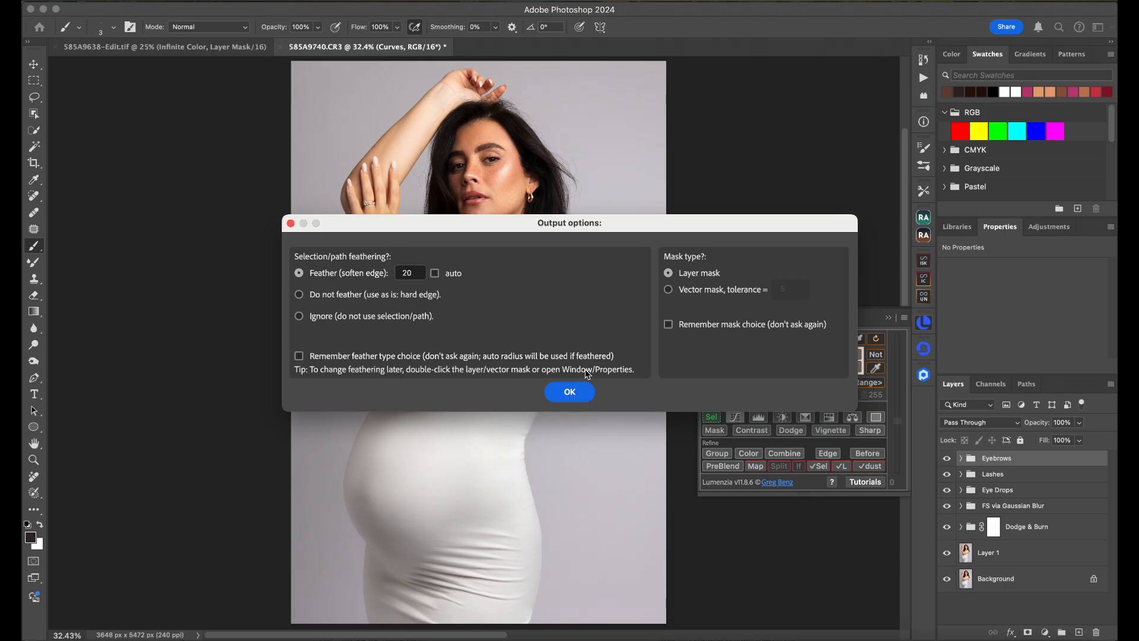
click(570, 393)
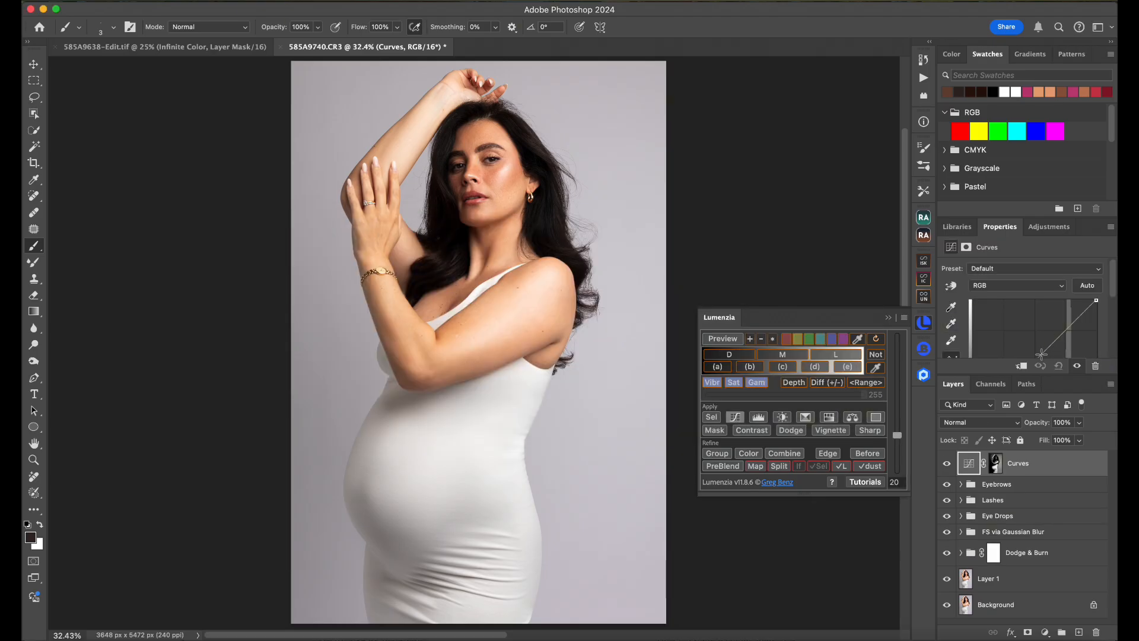
Brighten the highlights with one point on the masked Curves layer, at input 193 and output 200.
drag(1008, 377, 1007, 470)
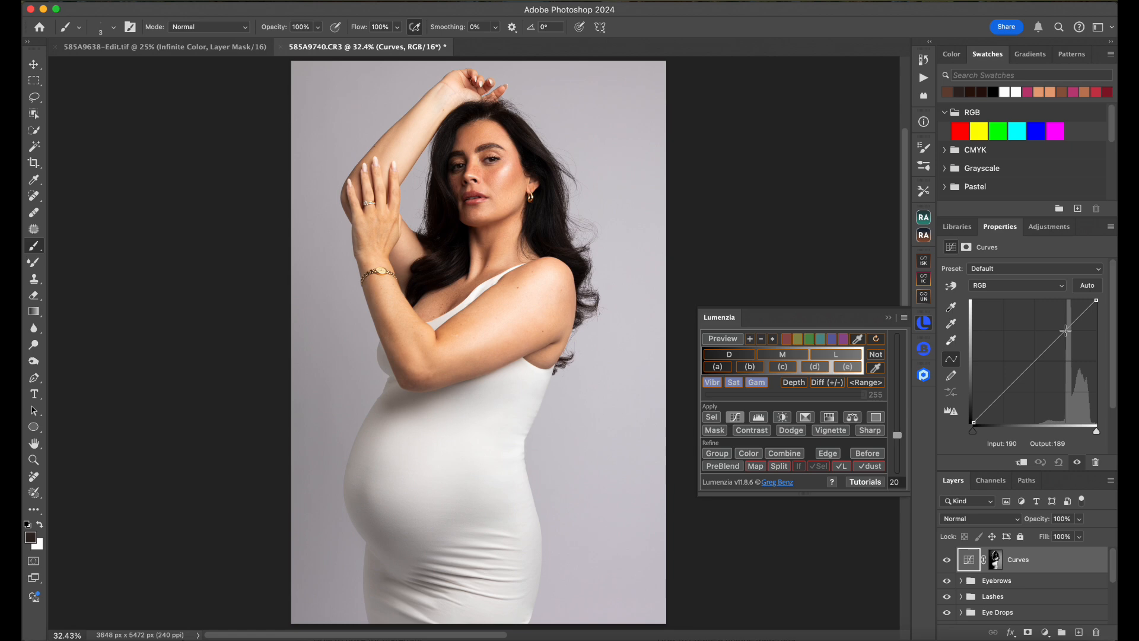
click(1066, 330)
mouse_move(1066, 330)
mouse_down()
mouse_move(1050, 290)
mouse_move(1069, 344)
mouse_move(1063, 324)
mouse_up()
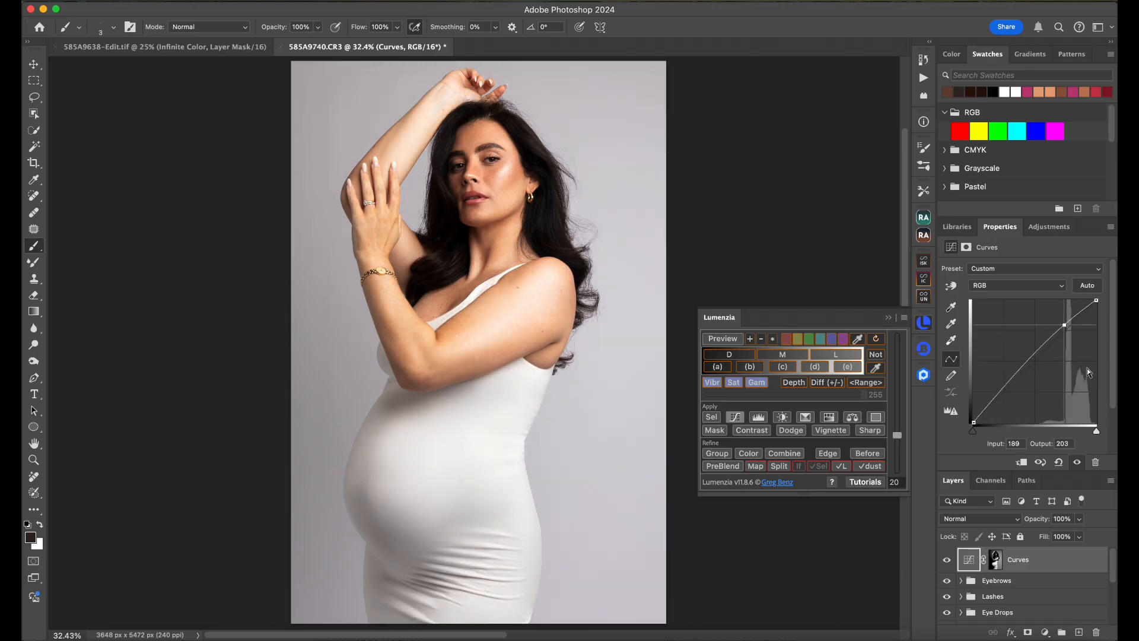
key(Delete)
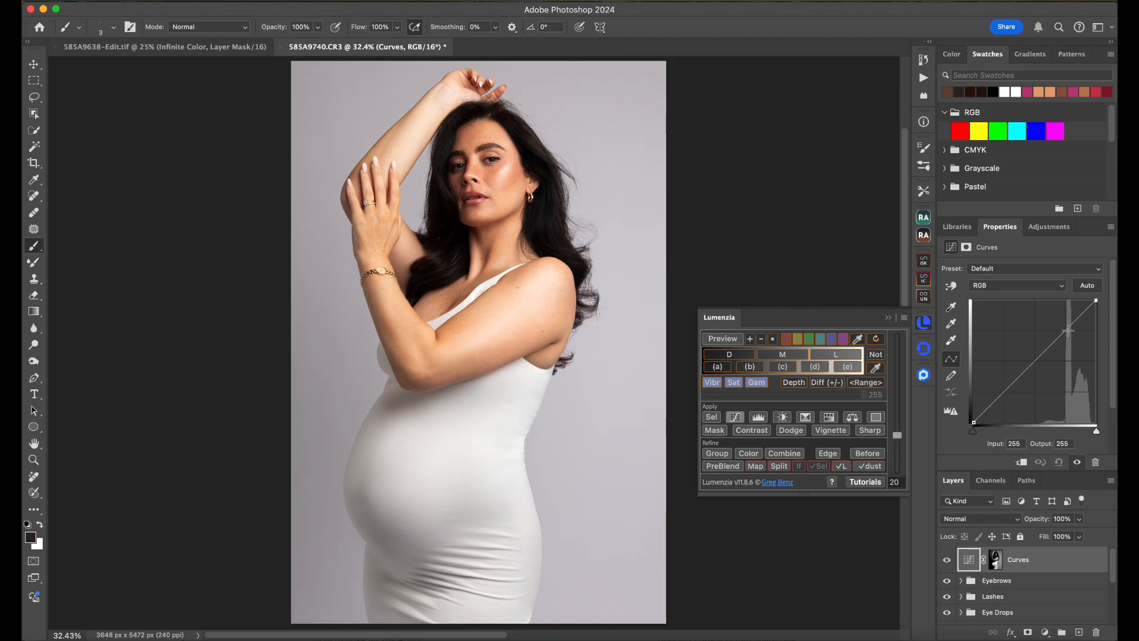
drag(1067, 330, 1066, 325)
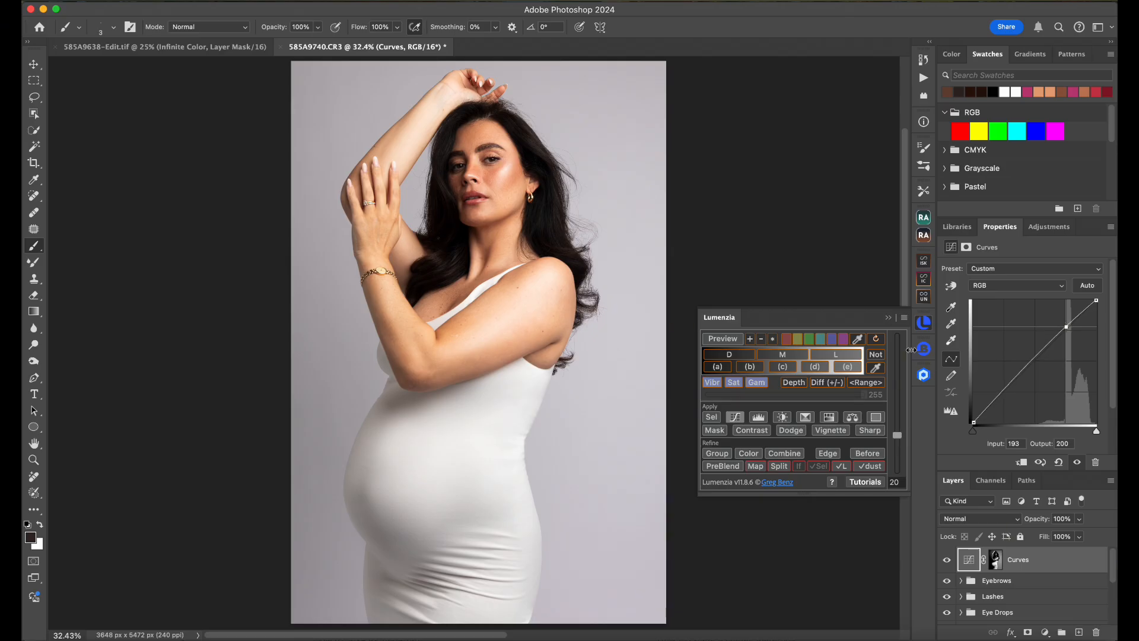
Add a second Curves layer masked to the darkest tones with Lumenzia's (a) zone, feathered 20, and slightly lower its shadow point.
click(717, 369)
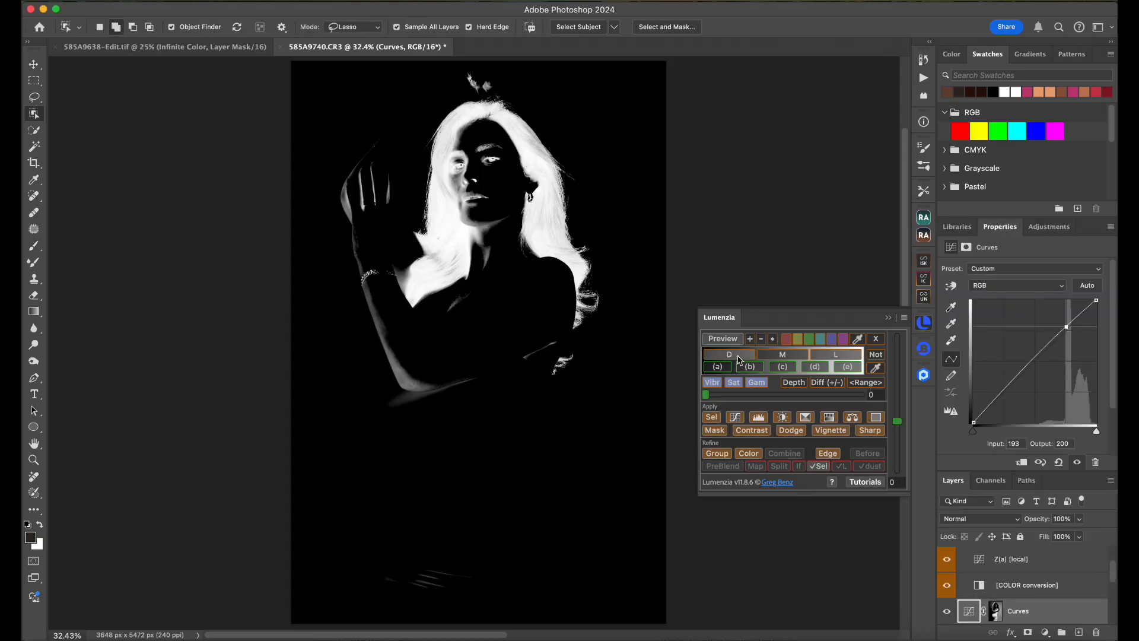
click(740, 356)
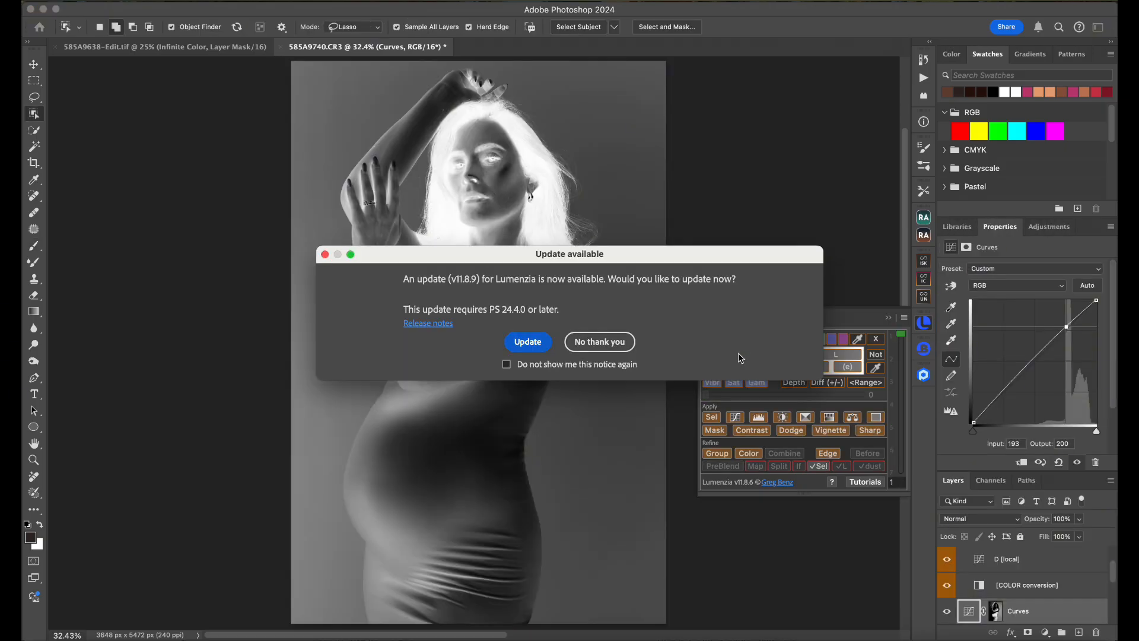
click(599, 342)
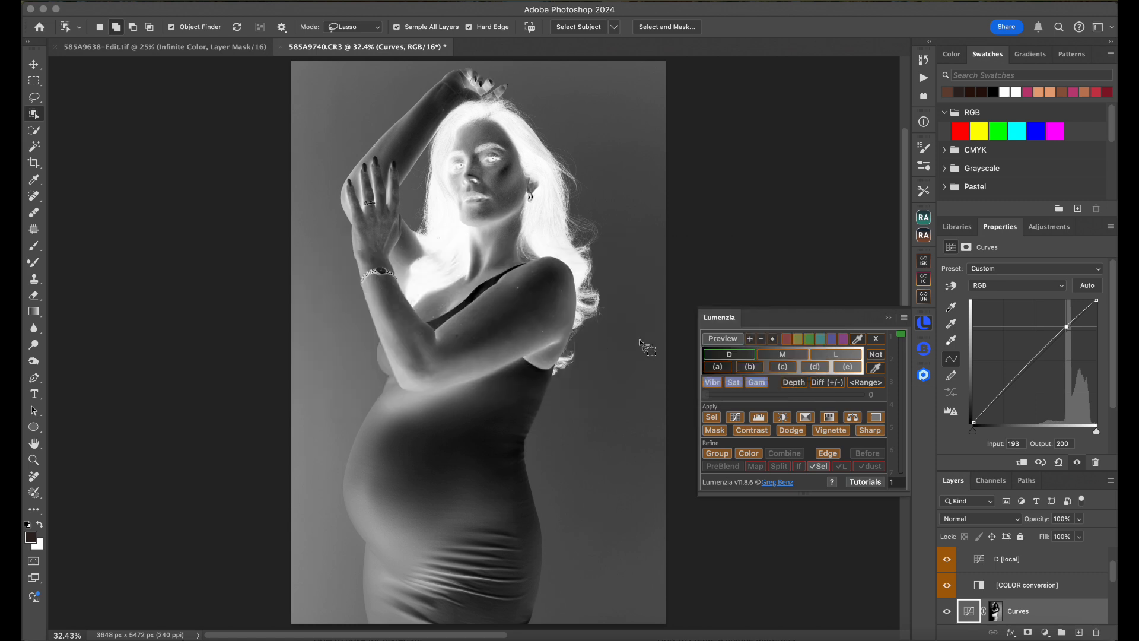
click(715, 367)
click(716, 368)
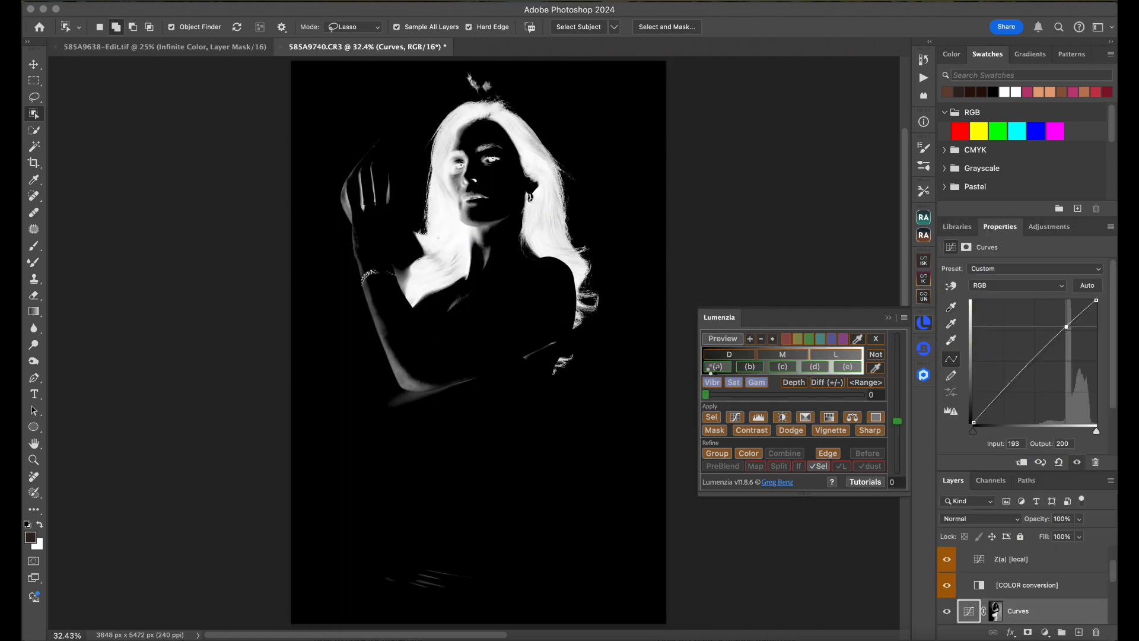
click(711, 419)
click(735, 419)
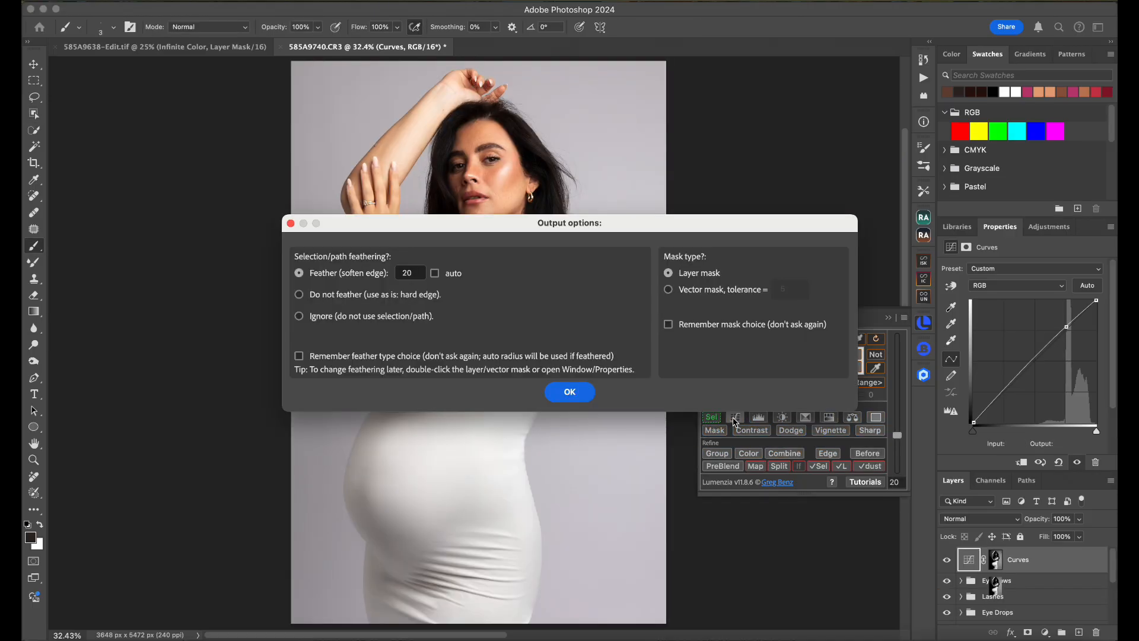
click(572, 395)
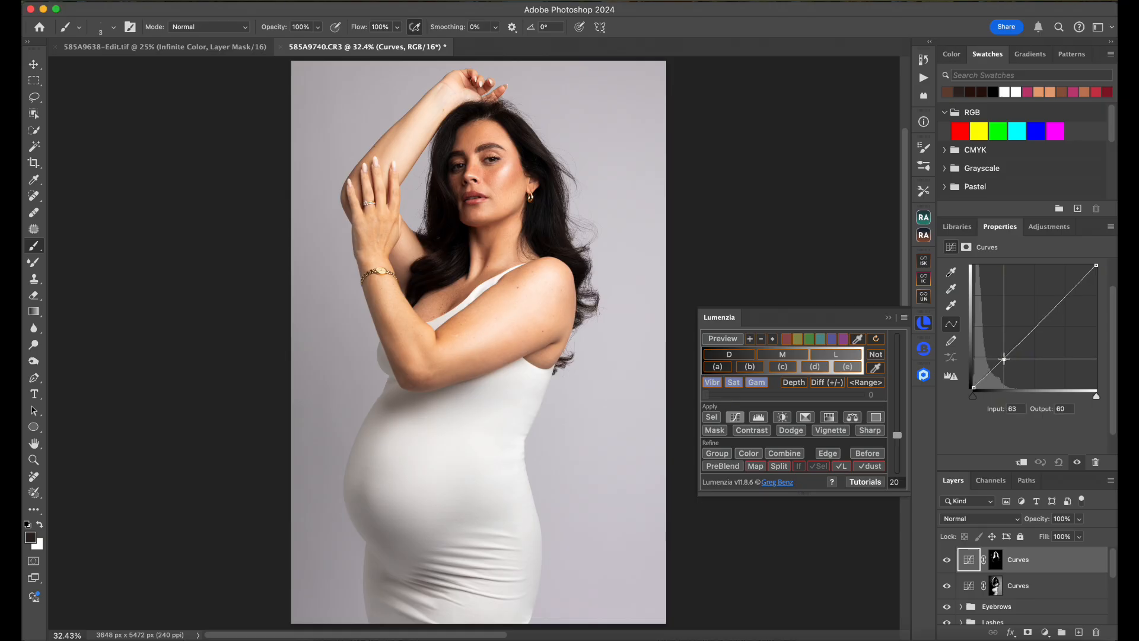
mouse_move(1003, 358)
mouse_down()
mouse_move(999, 348)
mouse_move(1004, 359)
mouse_up()
Group the two Curves layers and rename the group Lumenzia.
shift+click(1050, 586)
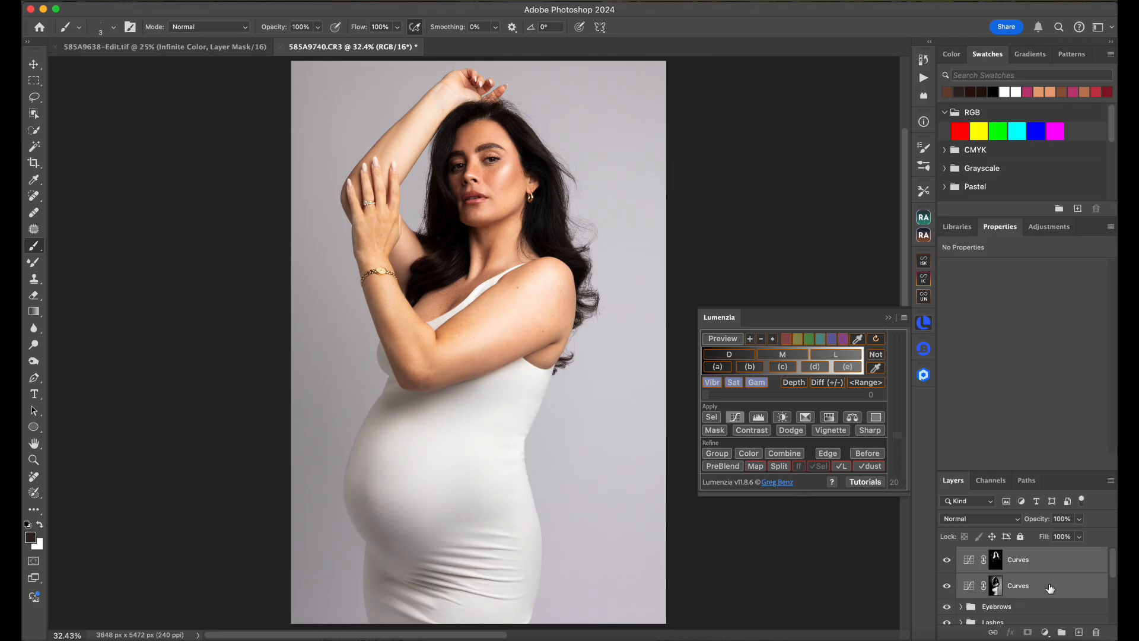
key(super+g)
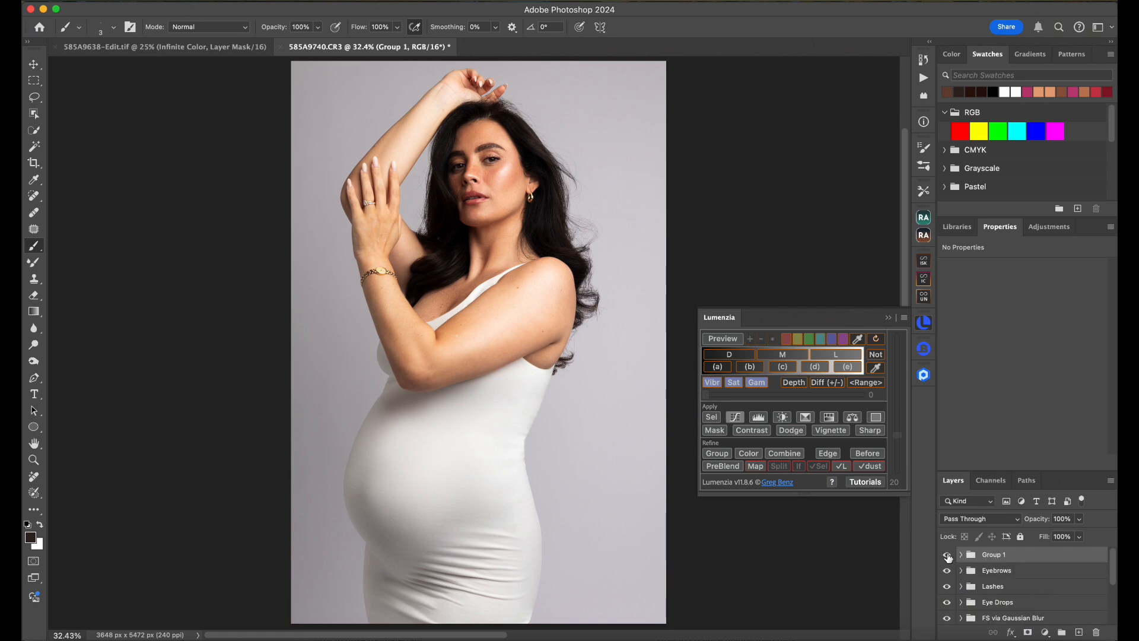
click(948, 556)
click(948, 555)
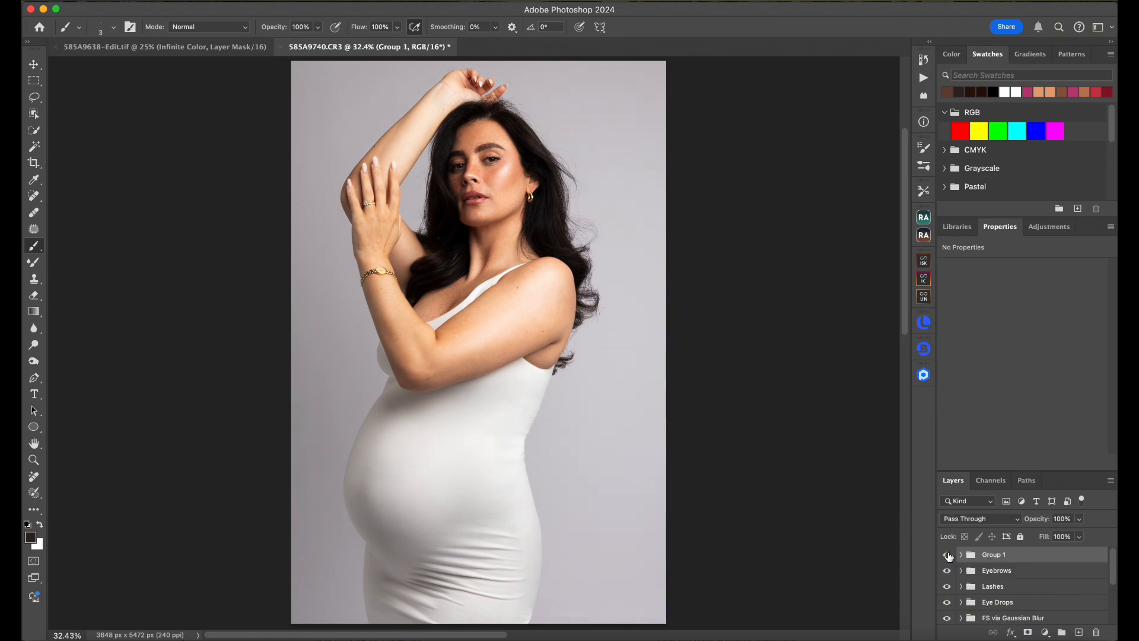
click(947, 555)
double_click(1003, 555)
text(Lumenzia)
key(Return)
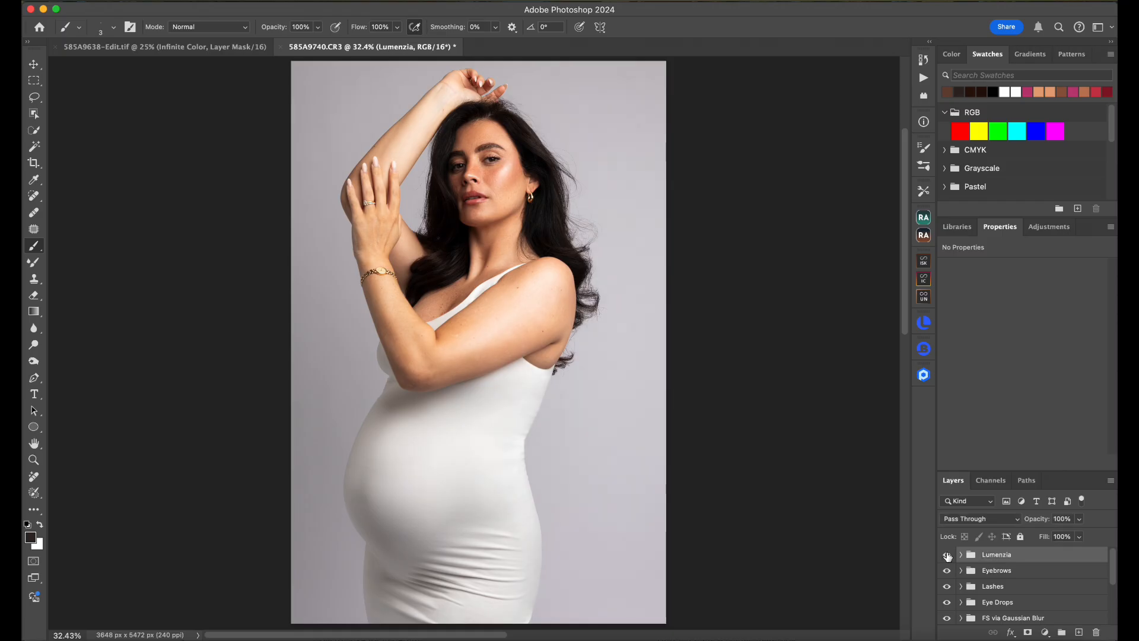
Compare the full portrait with and without the Lumenzia group.
click(947, 556)
click(948, 555)
key(super+minus)
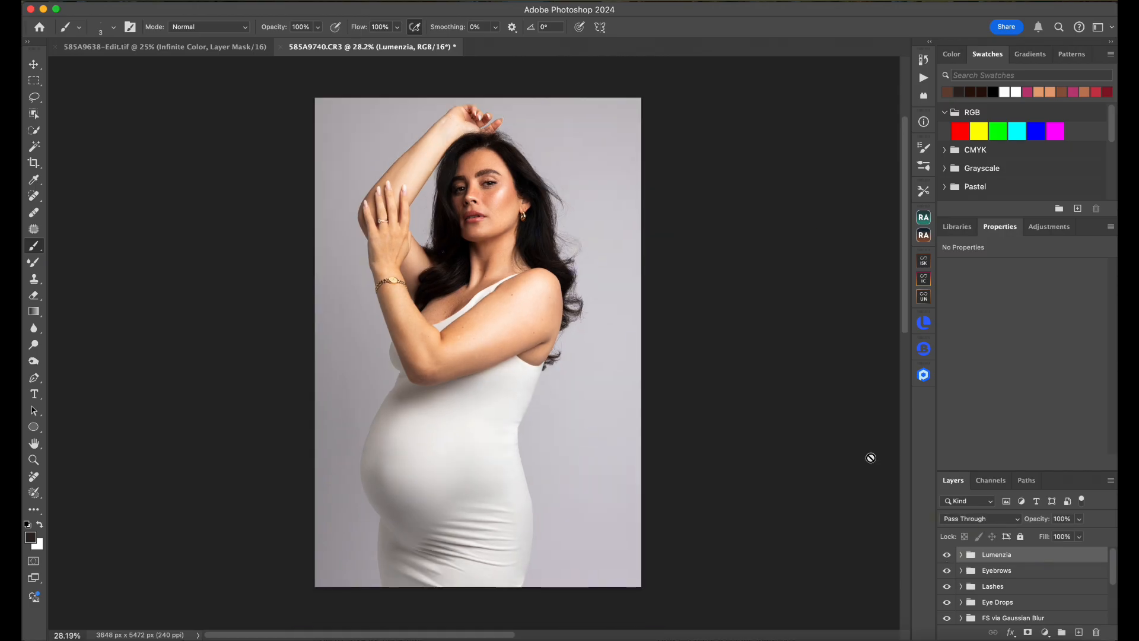
click(870, 458)
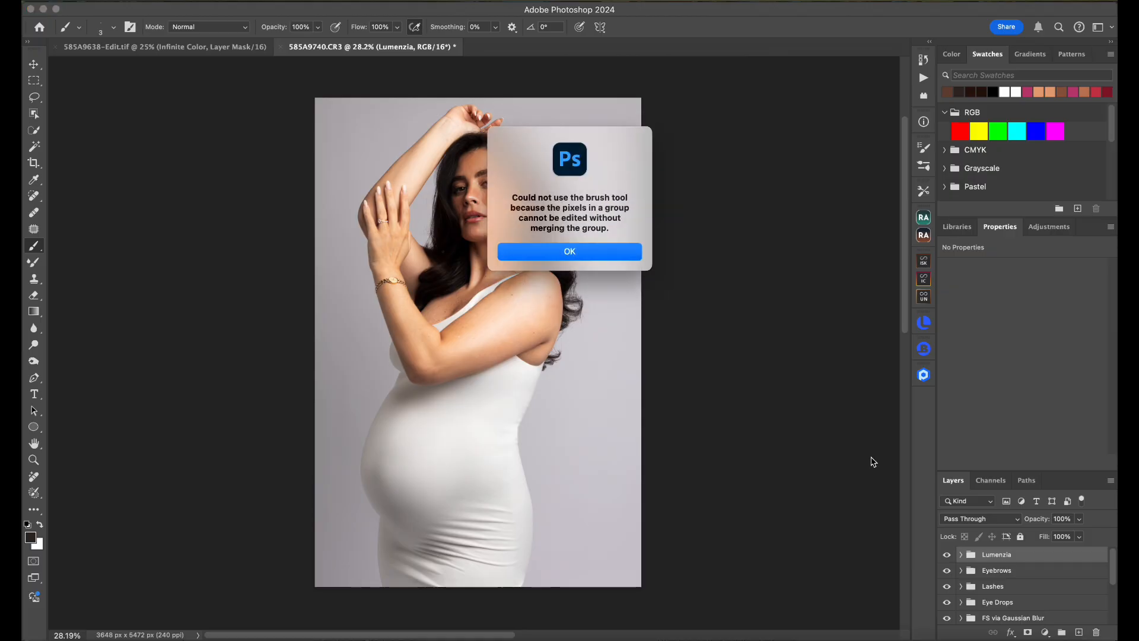
key(Return)
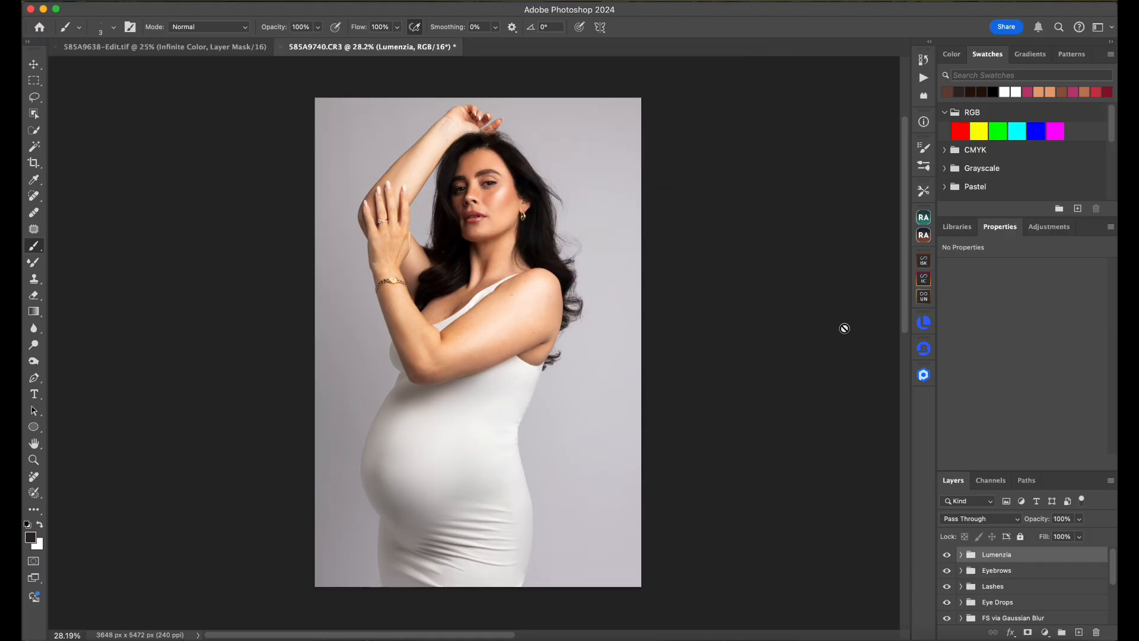
Create an Infinite Color grade above the Lumenzia group with the intensity set to its minimum.
click(927, 283)
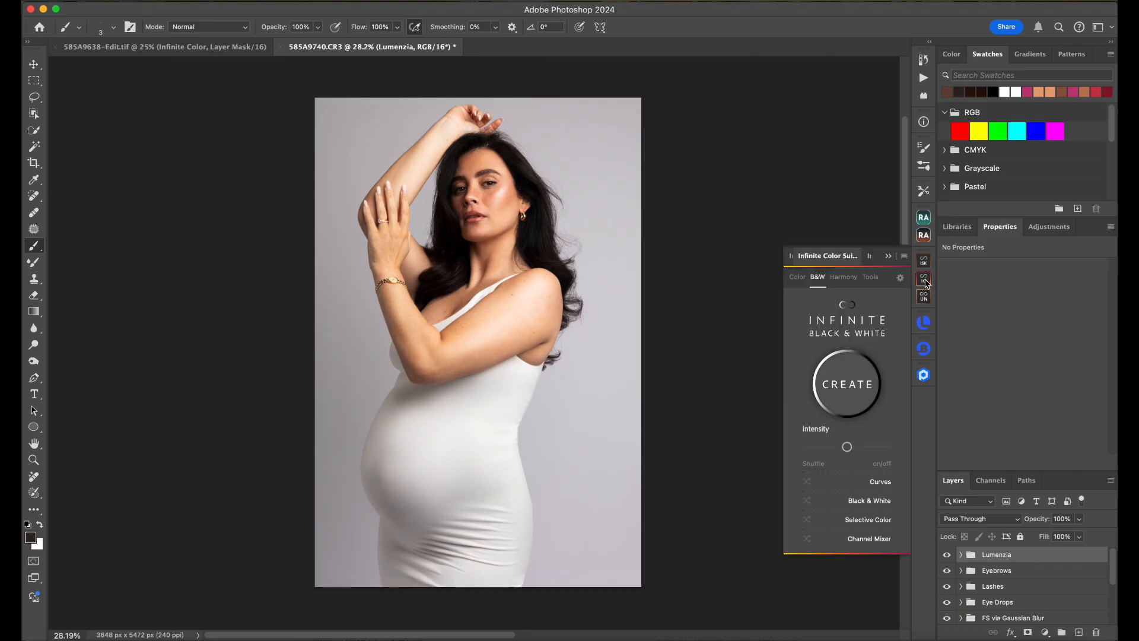
click(797, 277)
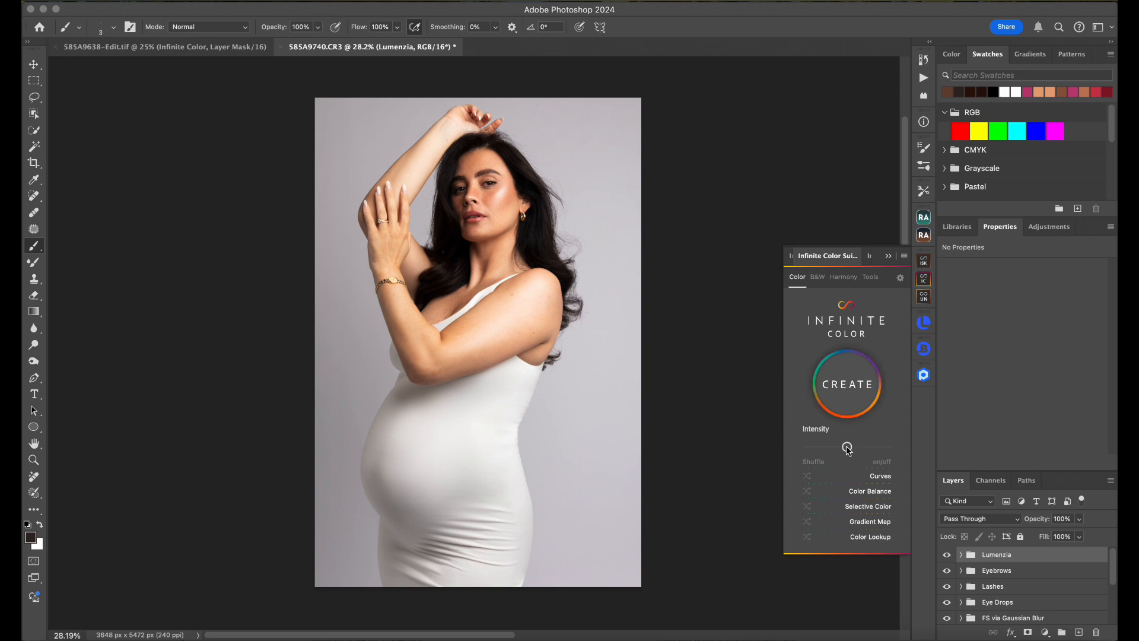
drag(847, 446, 800, 453)
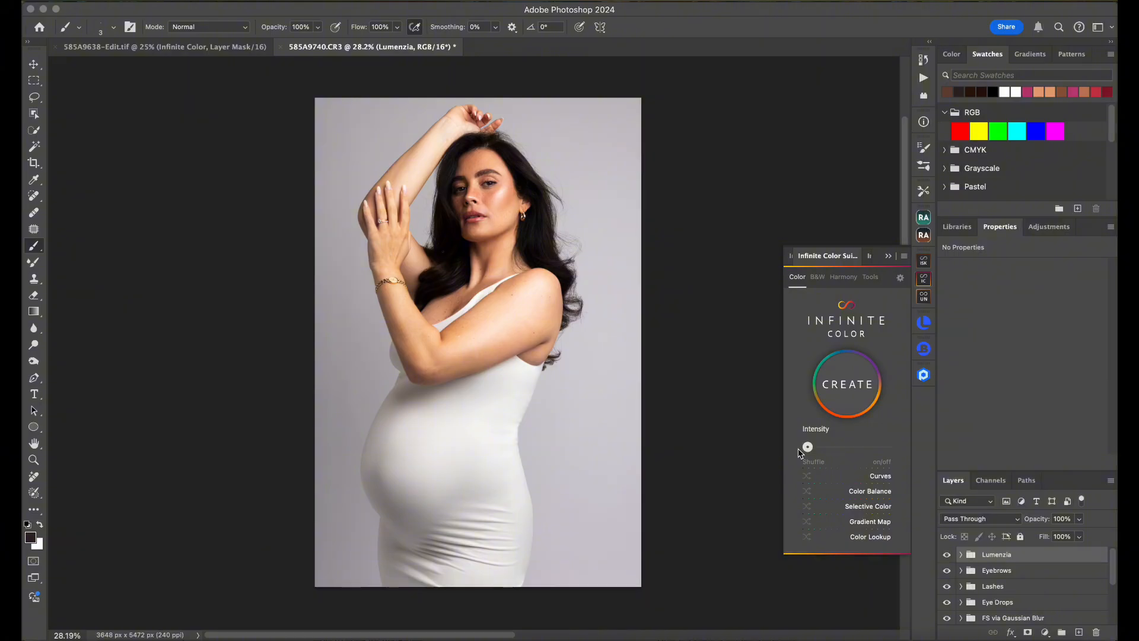
click(854, 385)
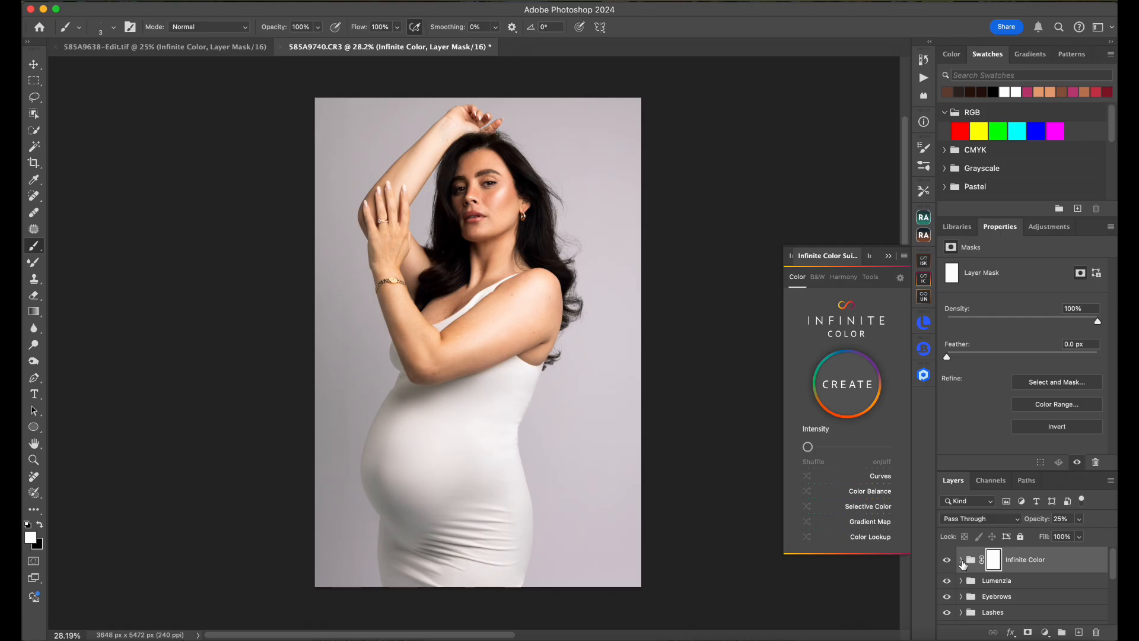
Compare the color grade with and without its Gradient Map and Selective Color layers.
click(961, 560)
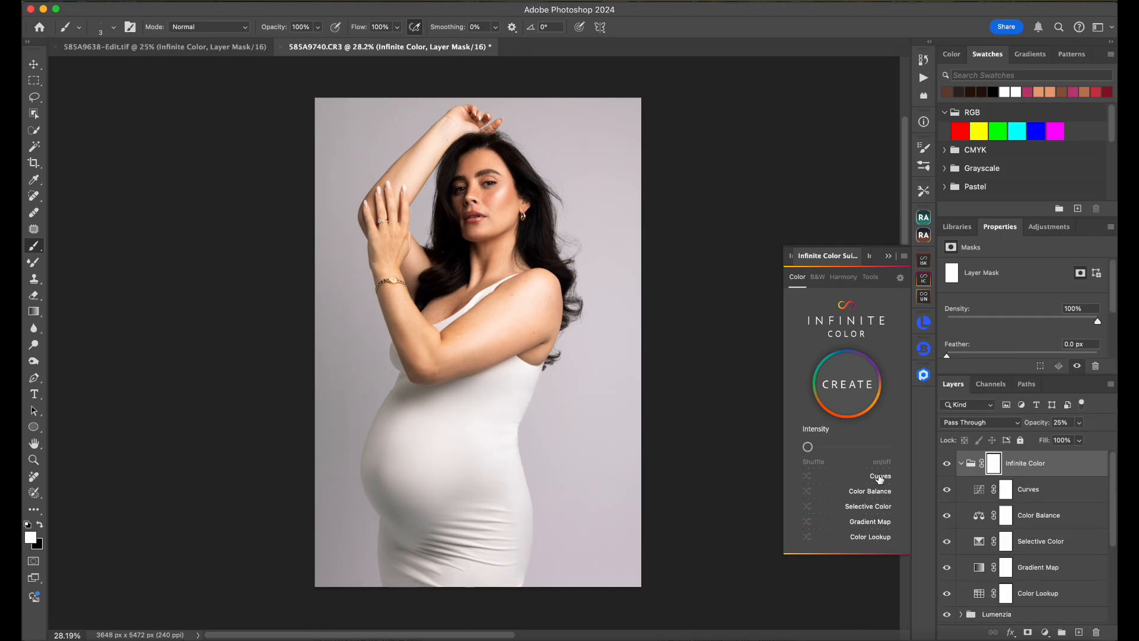
click(871, 522)
click(870, 508)
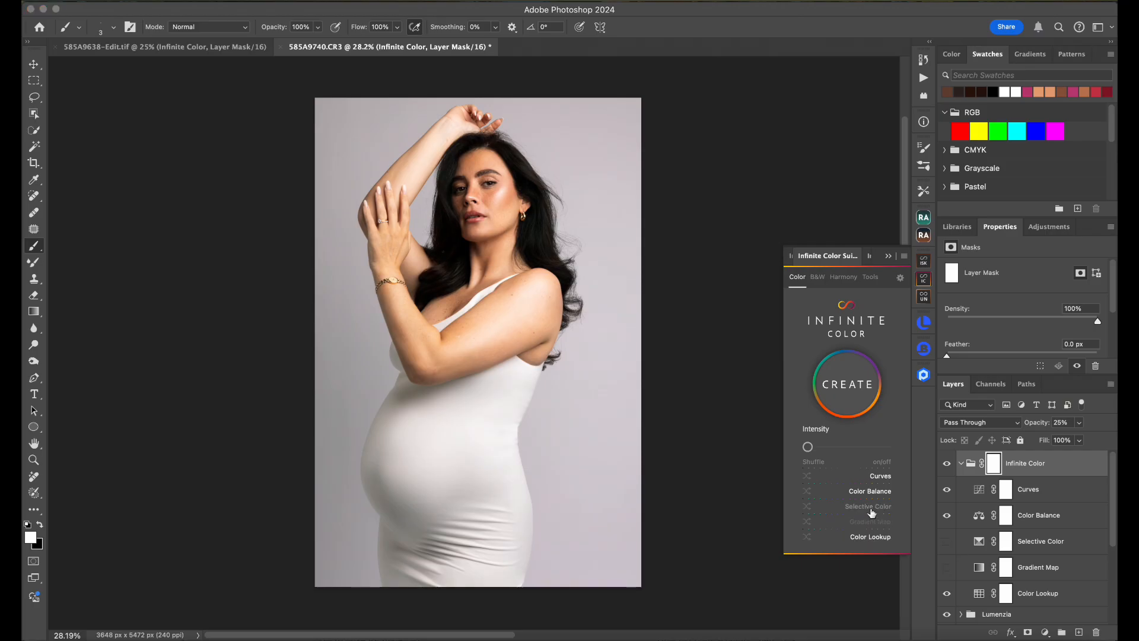
click(871, 511)
click(871, 522)
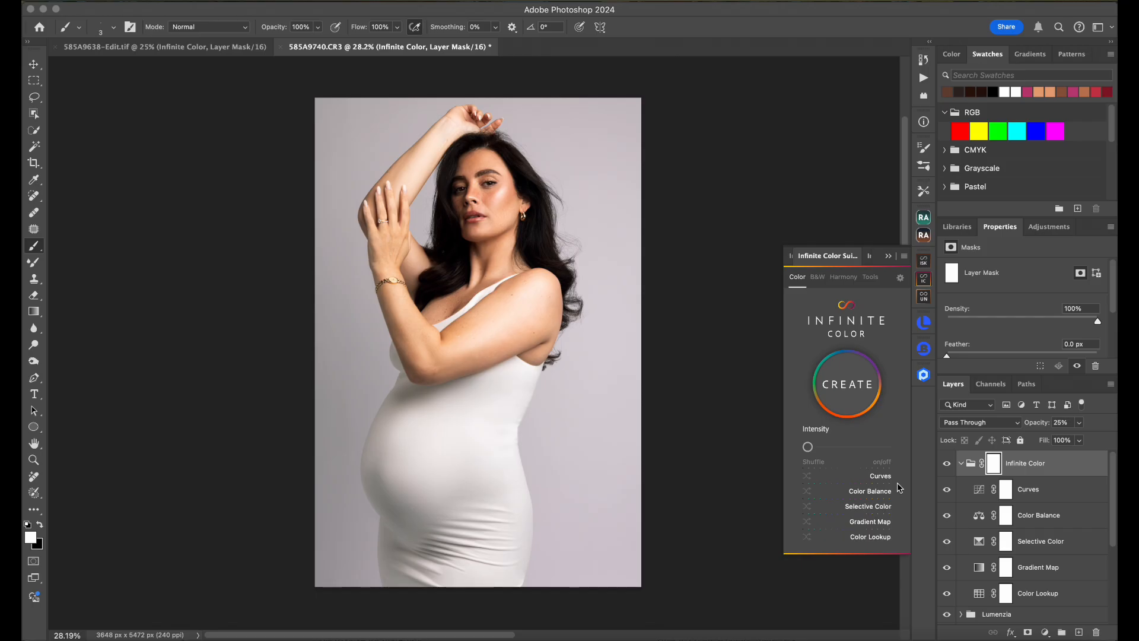
Generate a new Infinite Color variation in place of the current one and compare the portrait with and without it.
click(960, 463)
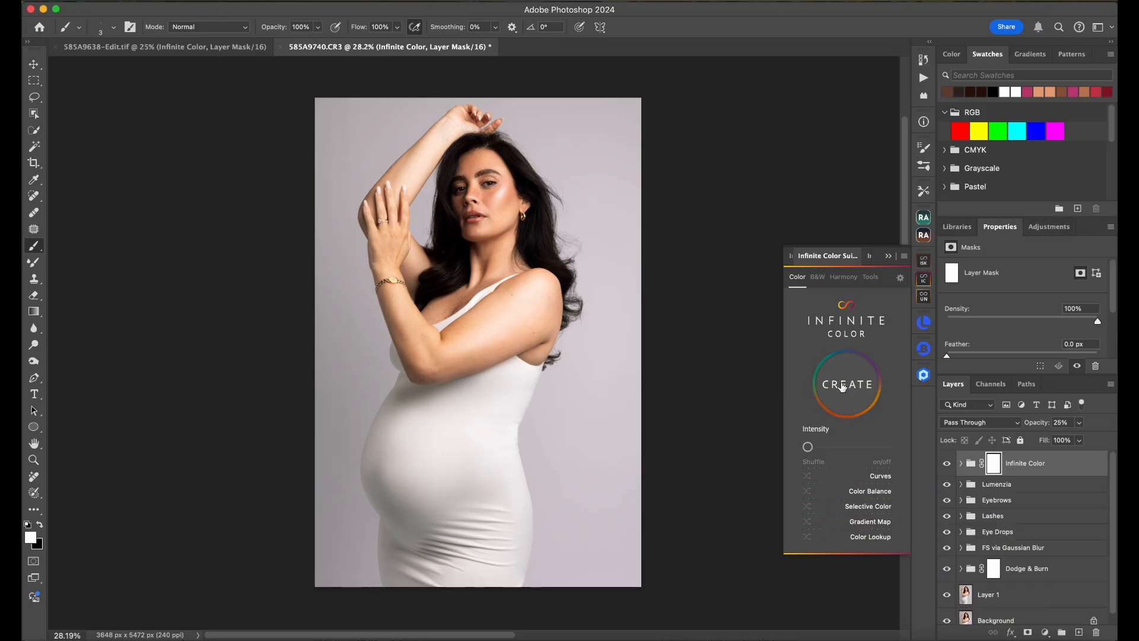
click(962, 464)
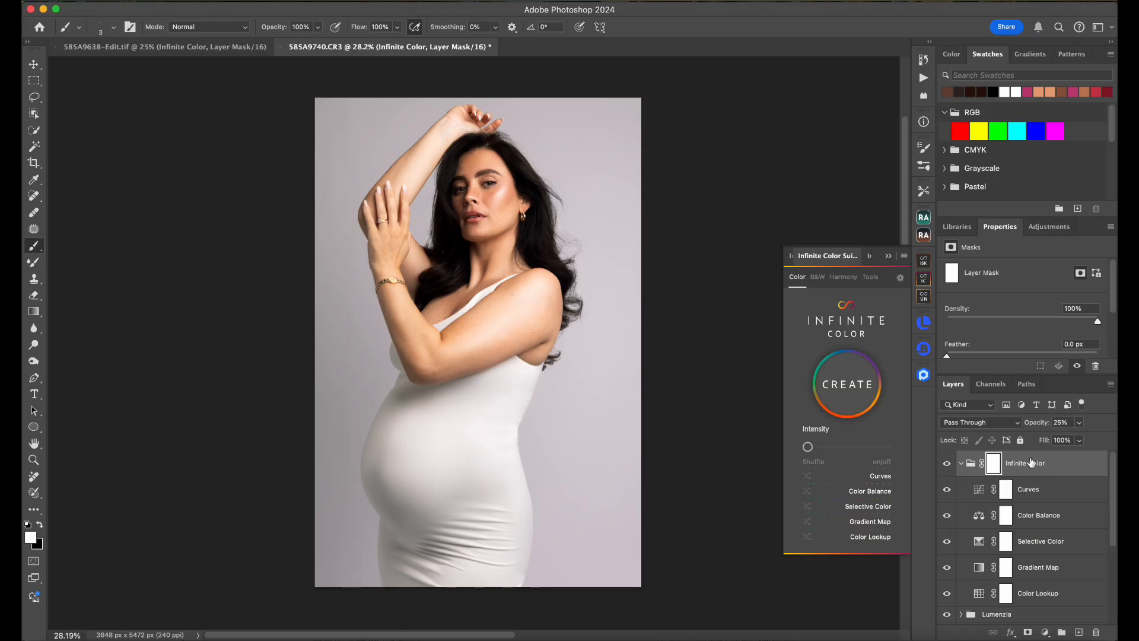
click(846, 384)
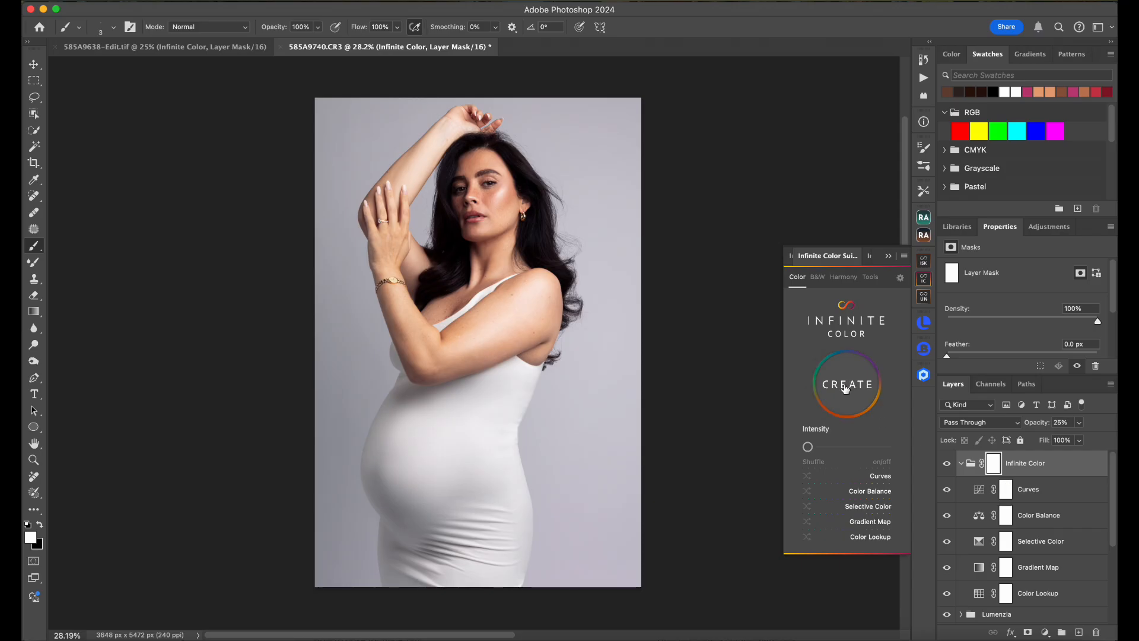
click(959, 465)
click(961, 463)
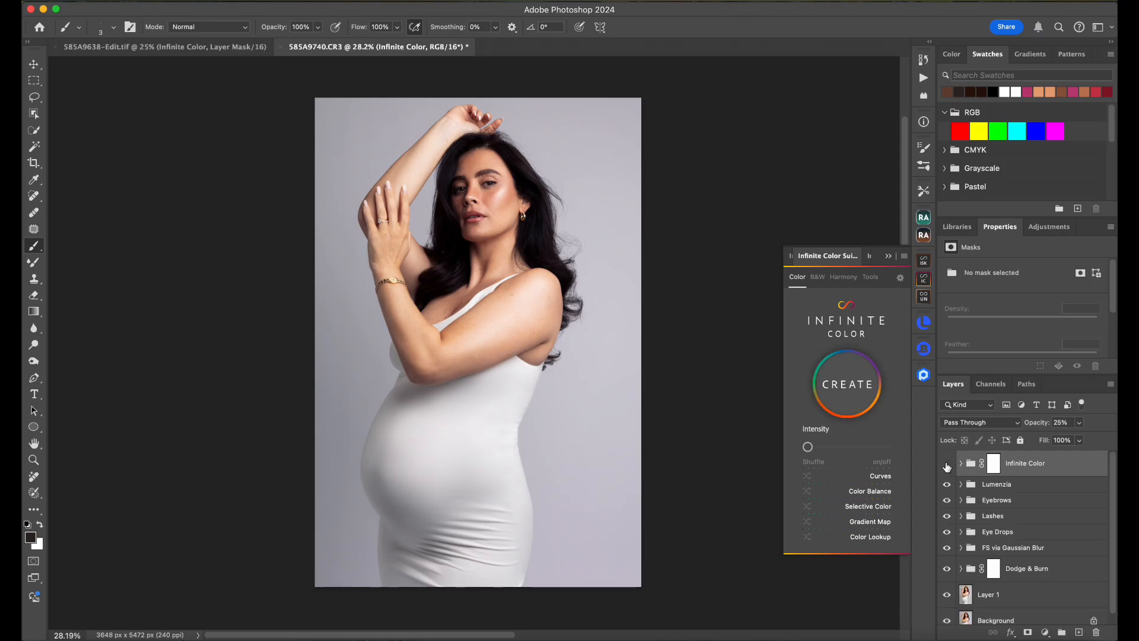
click(947, 466)
click(947, 466)
click(947, 466)
click(947, 466)
Compare the portrait with and without the grade's Curves and Color Balance layers, and with and without the whole Infinite Color group.
drag(808, 446, 772, 444)
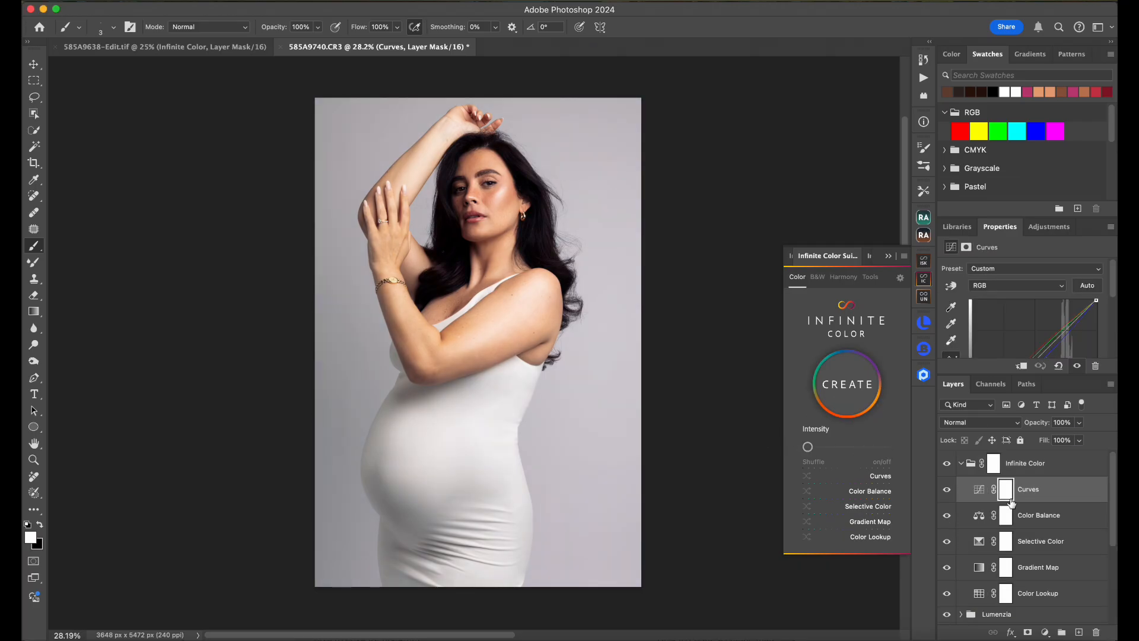
click(947, 492)
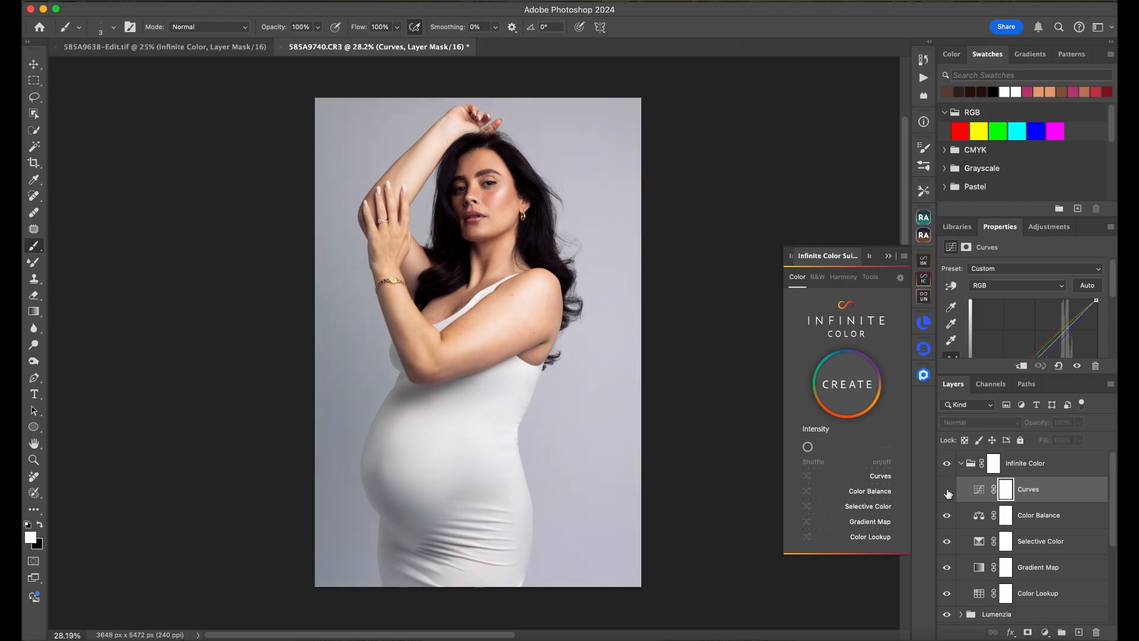
click(948, 519)
click(947, 489)
click(962, 463)
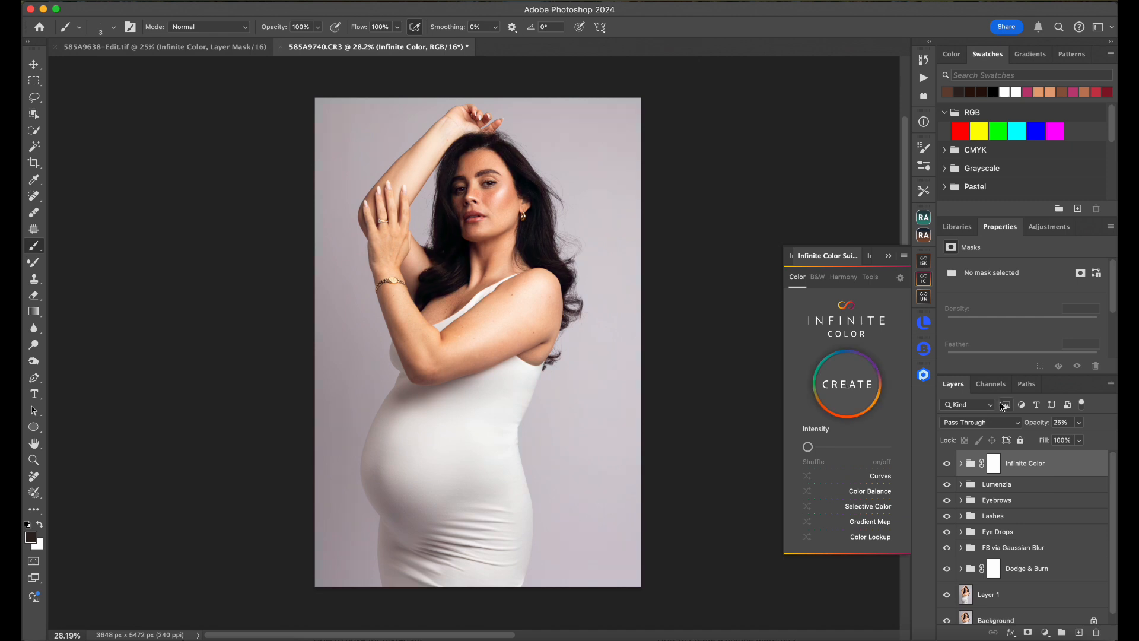
click(947, 464)
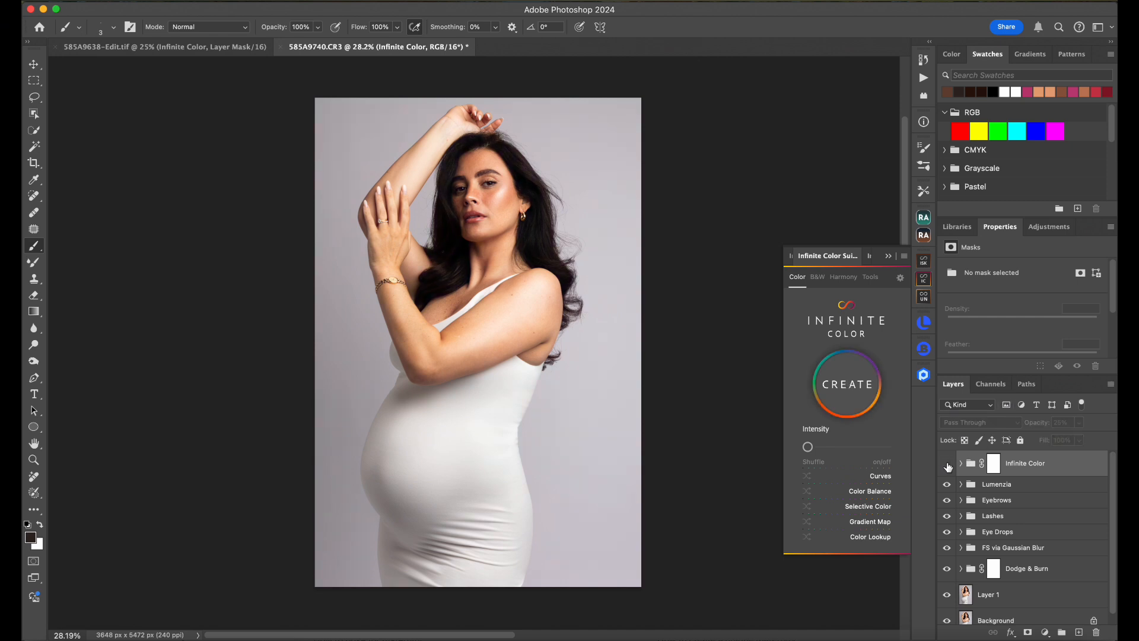
click(947, 464)
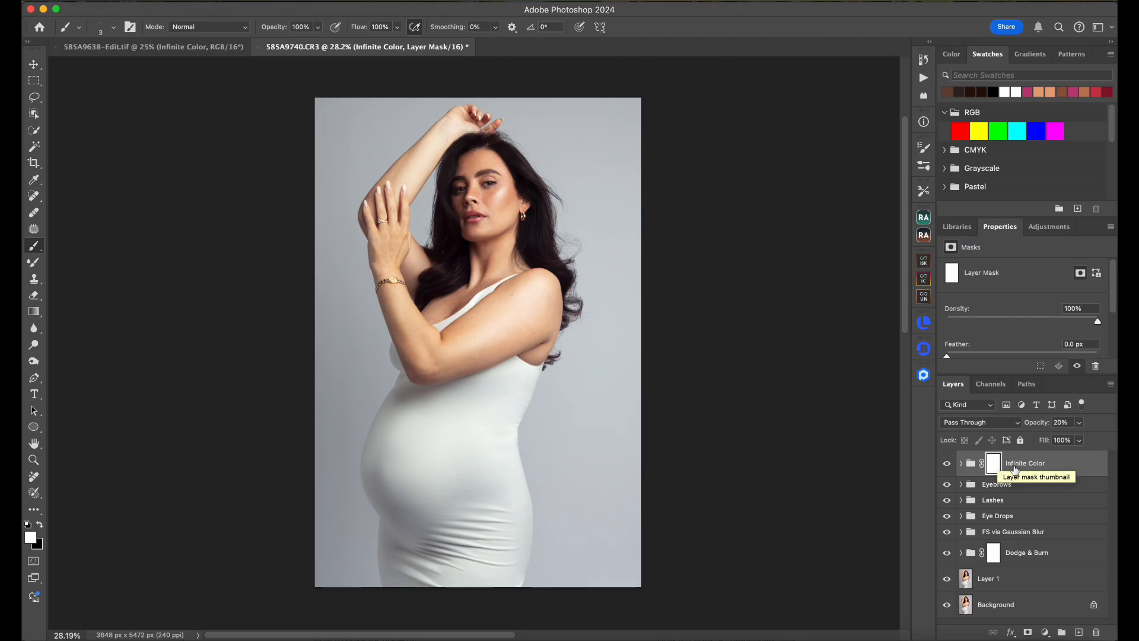
Group all layers from Infinite Color down to Layer 1 and compare the portrait with and without the complete retouch.
shift+click(1018, 588)
key(super+g)
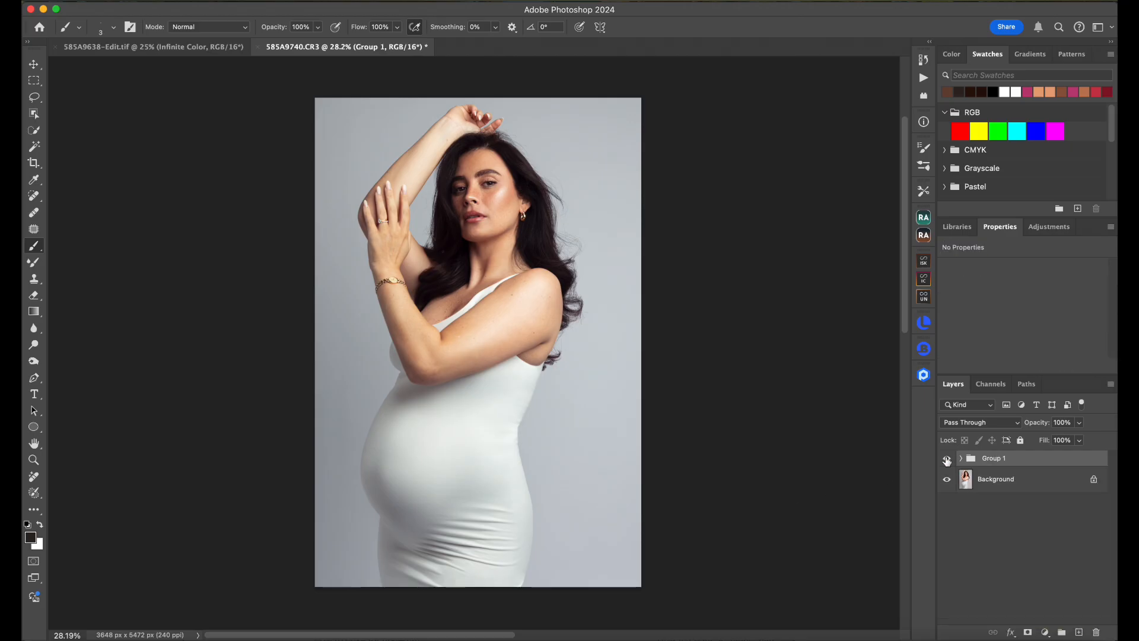
click(947, 459)
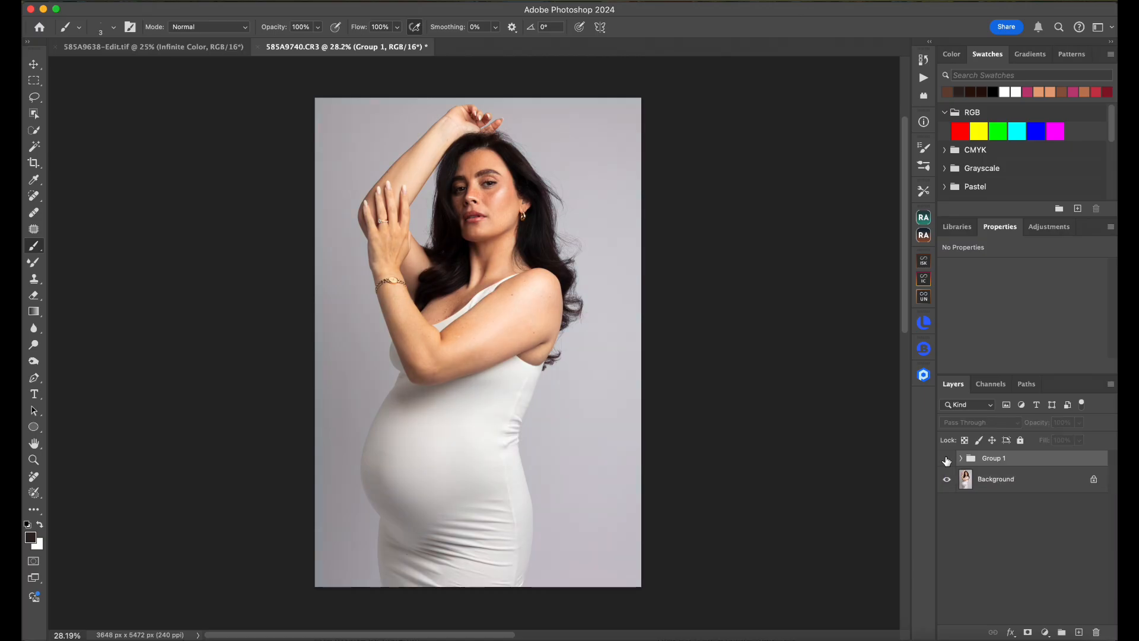
click(947, 459)
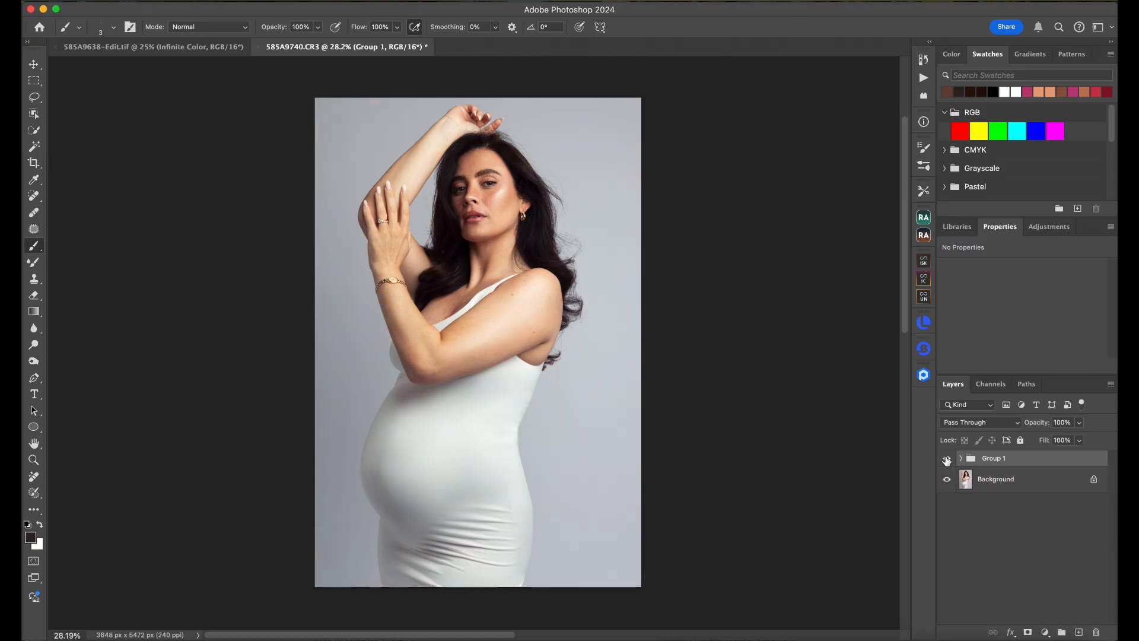